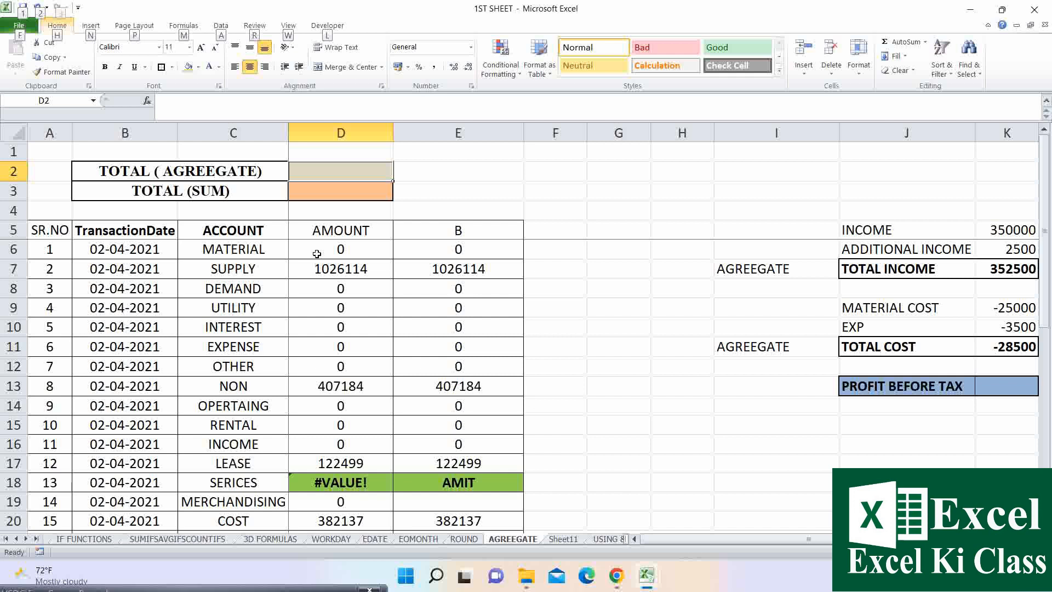
# Enter a SUM formula over D6:D35 in the TOTAL (SUM) cell D3
pyautogui.click(303, 187)
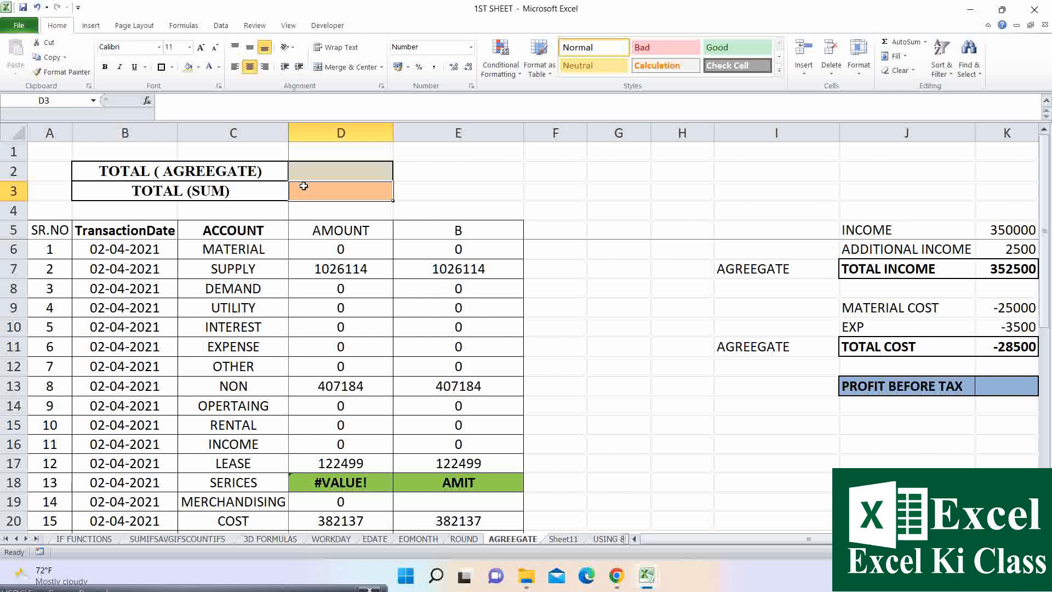
pyautogui.write('=SUM(')
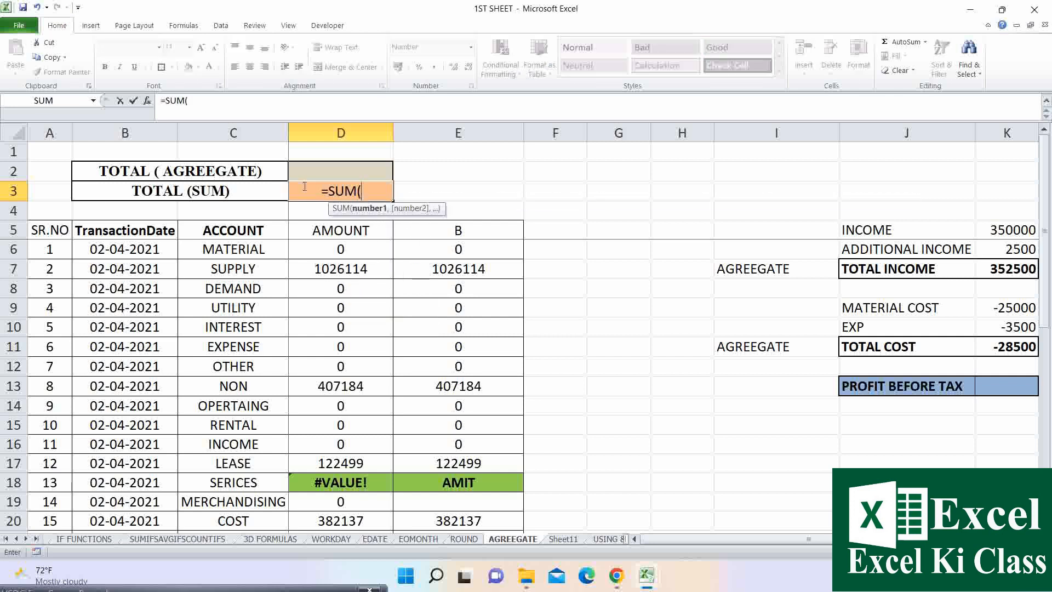
pyautogui.click(352, 250)
pyautogui.hotkey('ctrl', 'shift', 'Down')
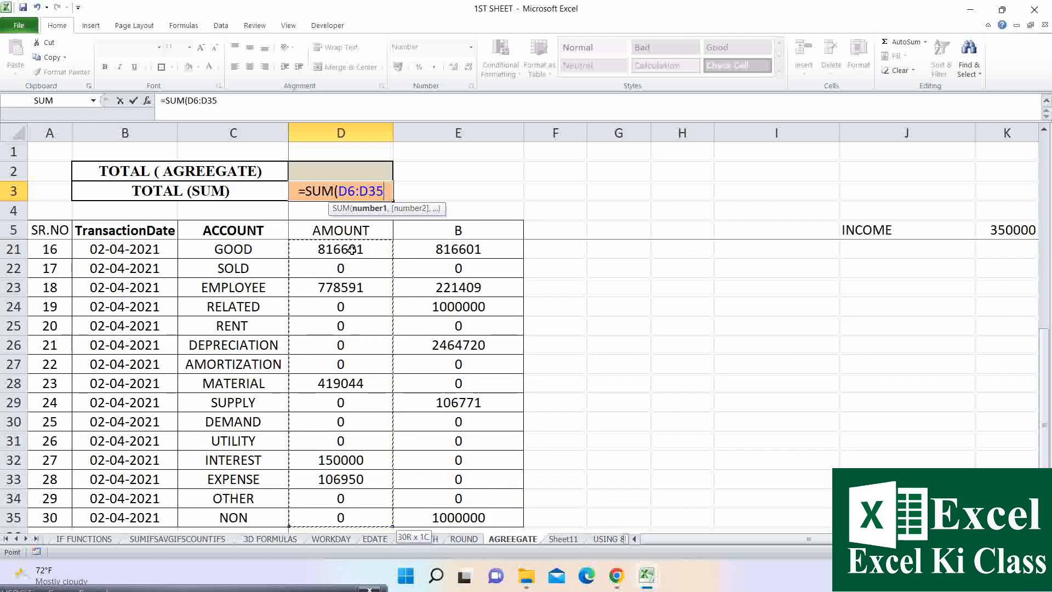
pyautogui.write(')')
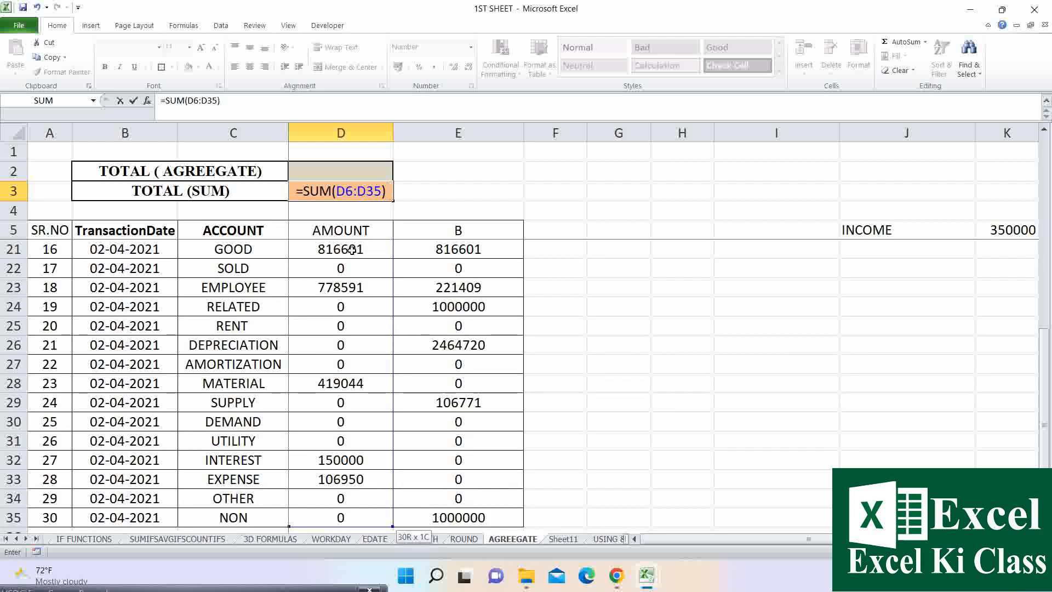
pyautogui.press('Return')
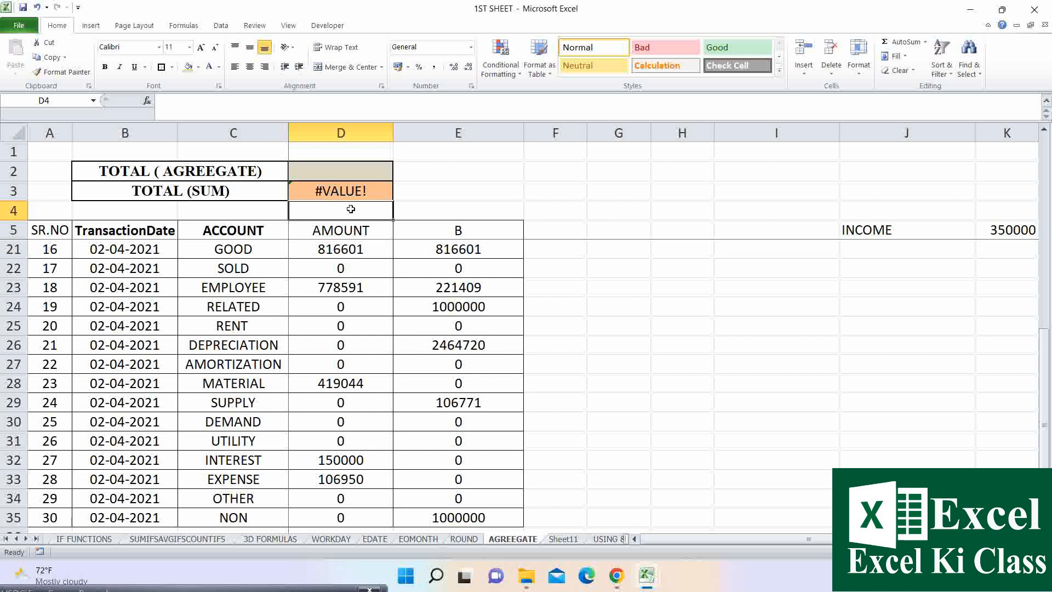
# Start an AGGREGATE formula in the TOTAL (AGREEGATE) cell D2 using function 9 - SUM
pyautogui.scroll(5, 348, 300)
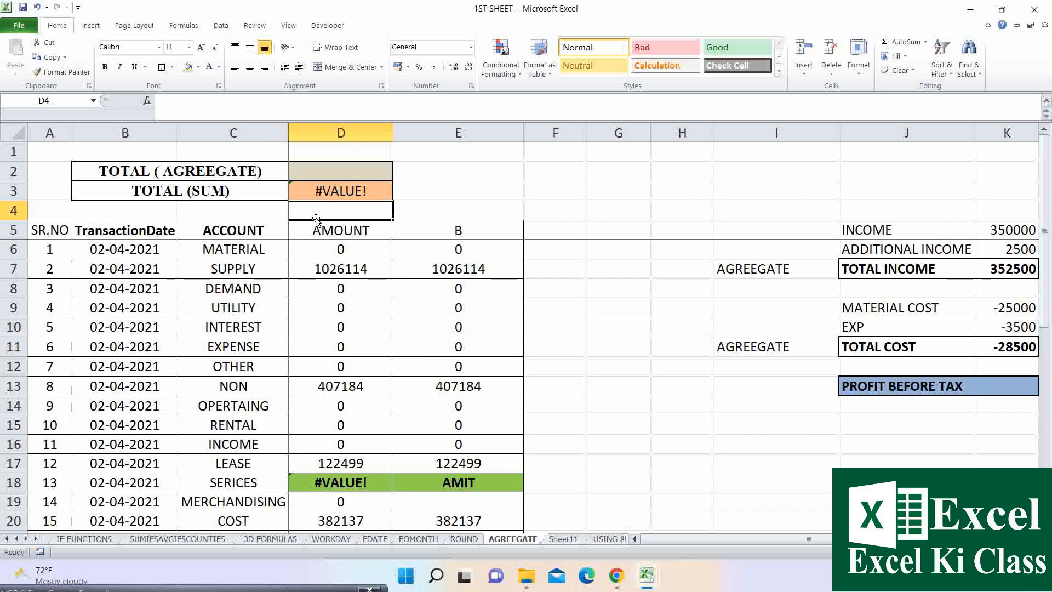
pyautogui.click(325, 176)
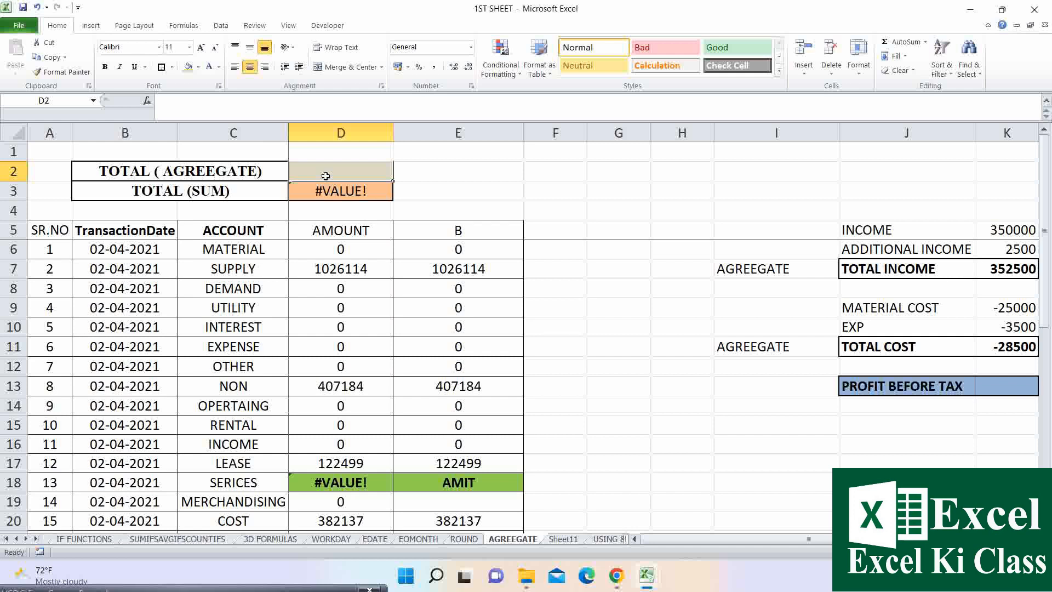
pyautogui.write('=AGR')
pyautogui.press('BackSpace')
pyautogui.press('Tab')
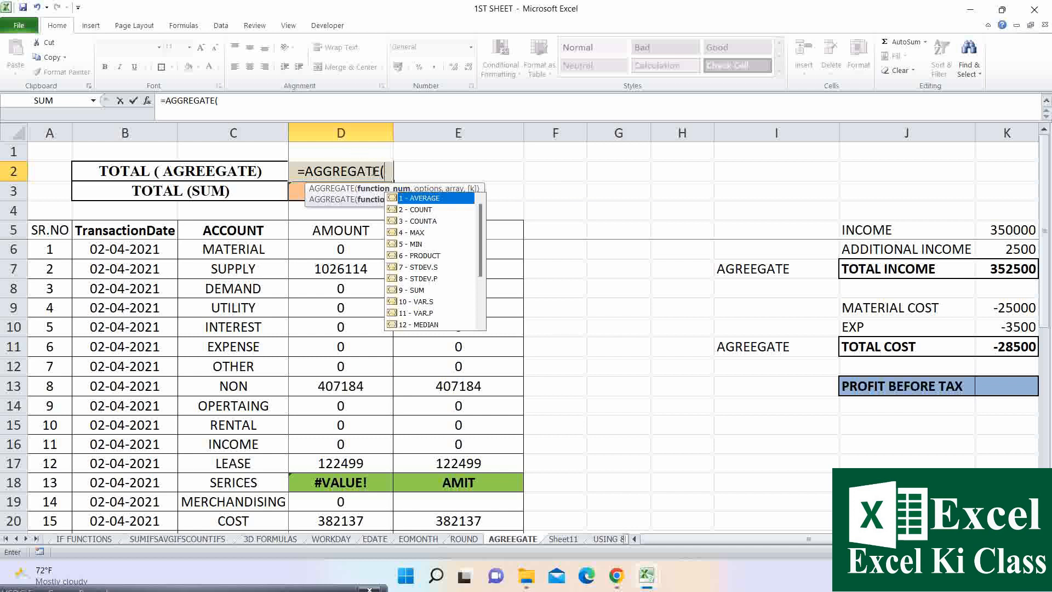
pyautogui.moveTo(474, 265)
pyautogui.mouseDown()
pyautogui.moveTo(477, 308)
pyautogui.moveTo(477, 265)
pyautogui.mouseUp()
pyautogui.click(414, 295)
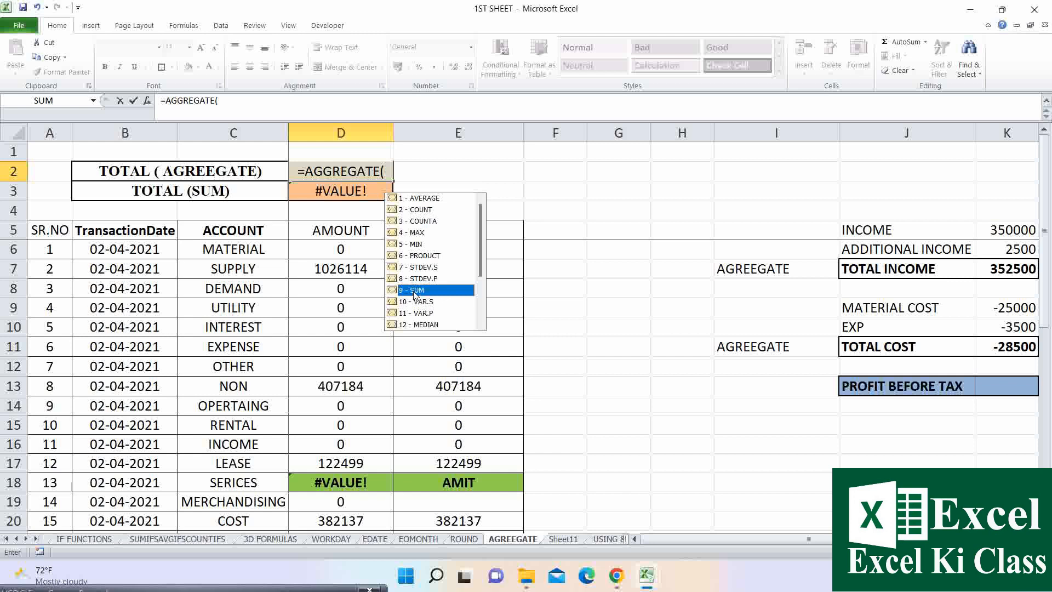
pyautogui.doubleClick(415, 294)
pyautogui.write(',')
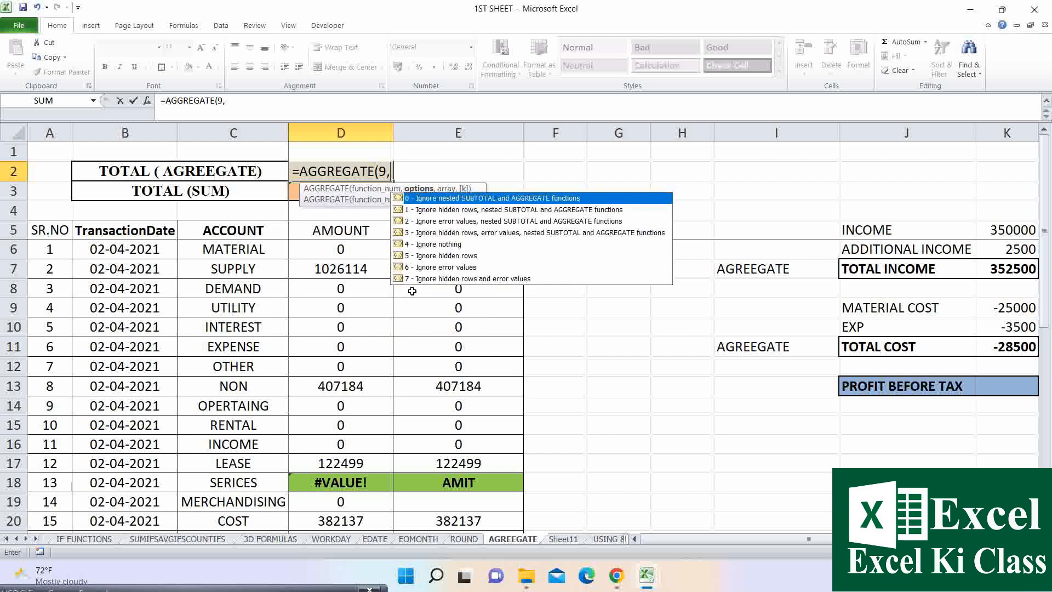
# Complete the AGGREGATE formula with option 6 - Ignore error values and the range D6:D35
pyautogui.click(441, 269)
pyautogui.click(441, 272)
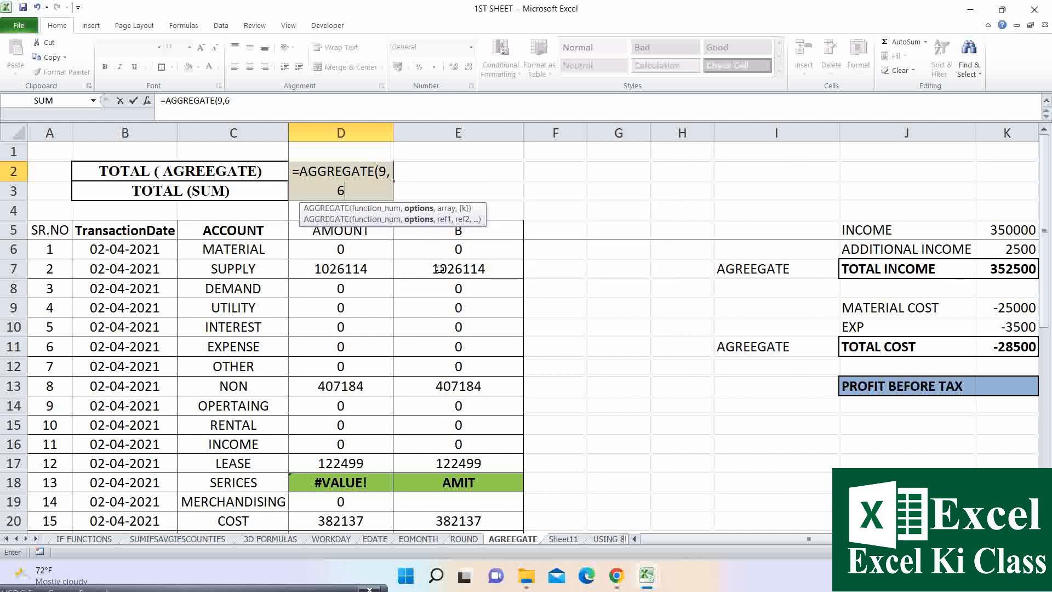
pyautogui.write(',')
pyautogui.click(366, 244)
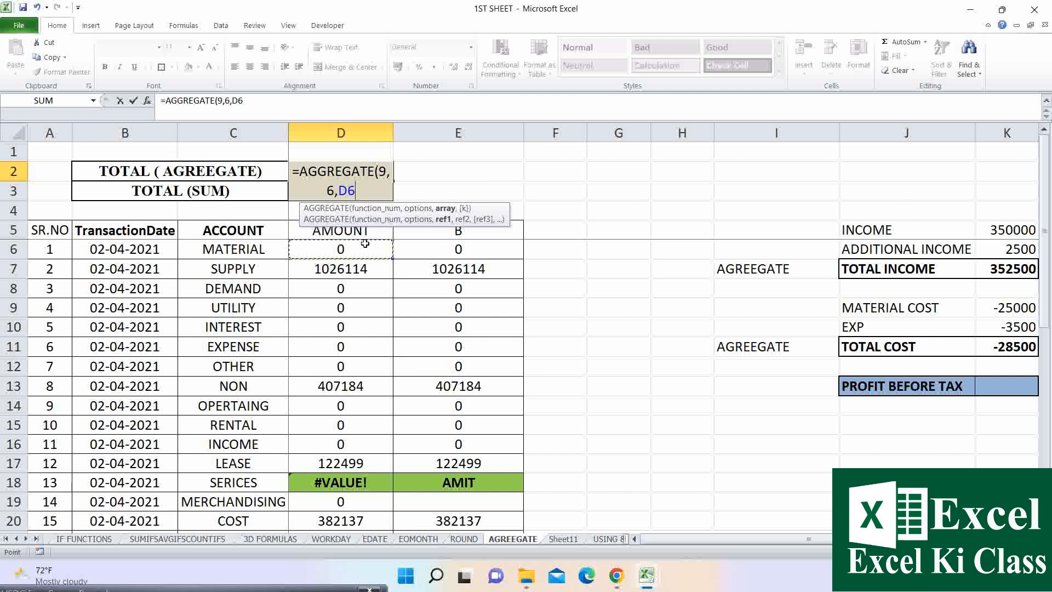
pyautogui.hotkey('ctrl', 'shift', 'Down')
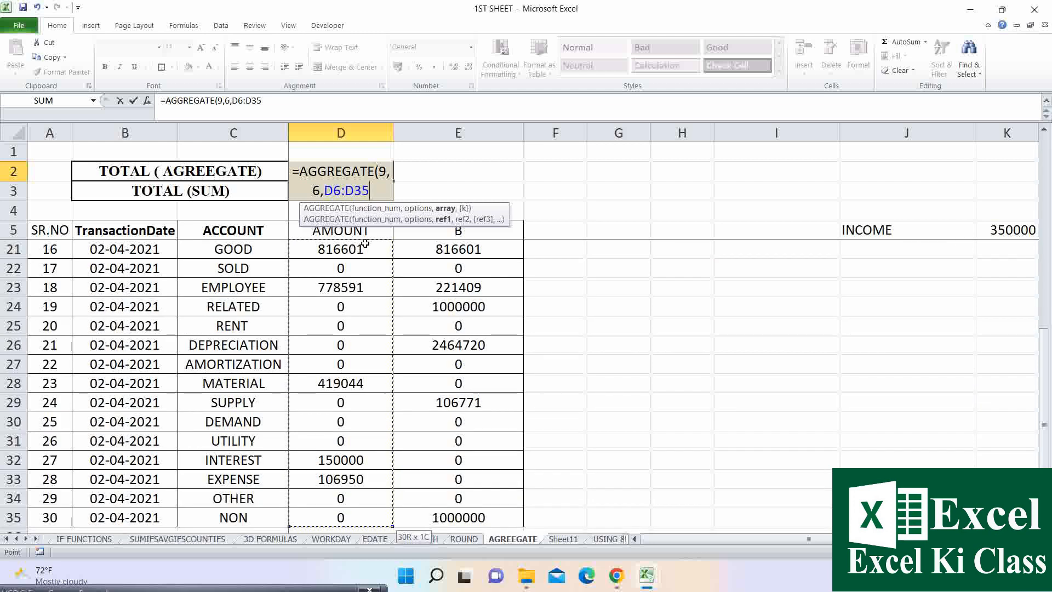
pyautogui.write(')')
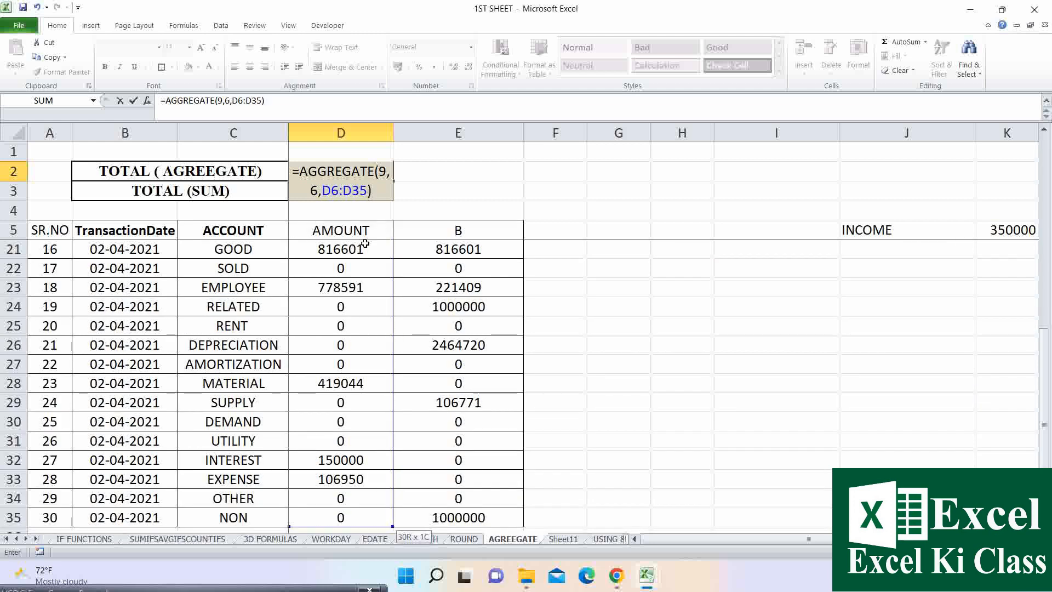
pyautogui.press('Return')
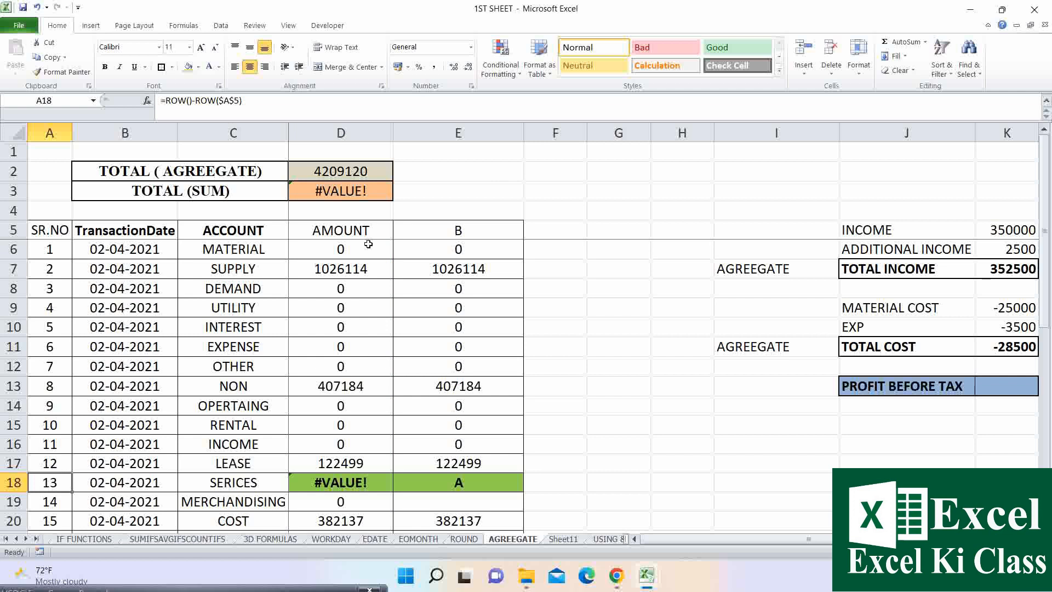
# Change the AGGREGATE option in D2 to 3 - Ignore hidden rows, error values, nested SUBTOTAL and AGGREGATE functions
pyautogui.doubleClick(363, 172)
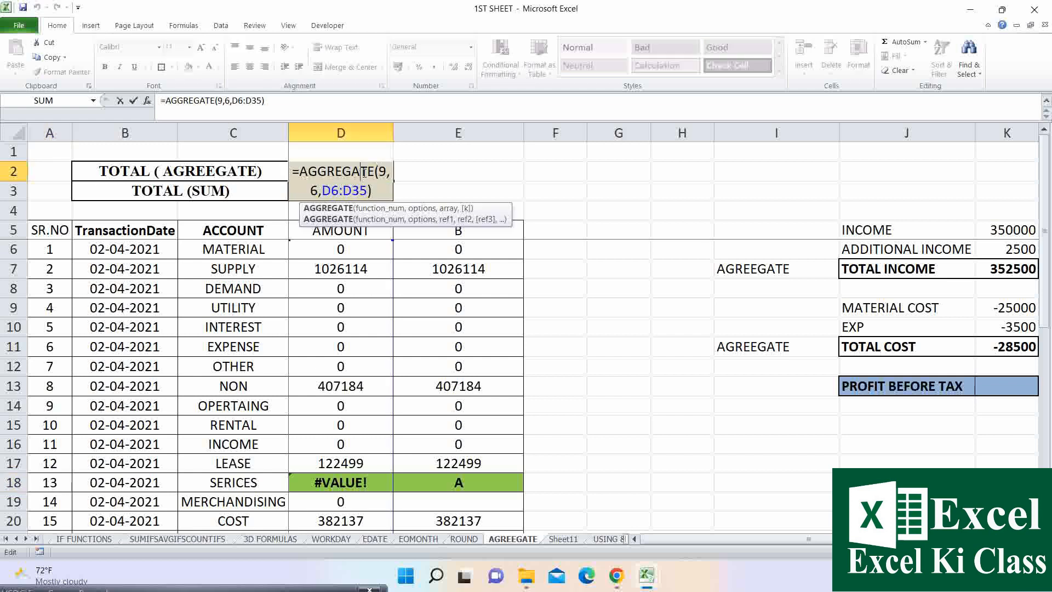
pyautogui.click(317, 191)
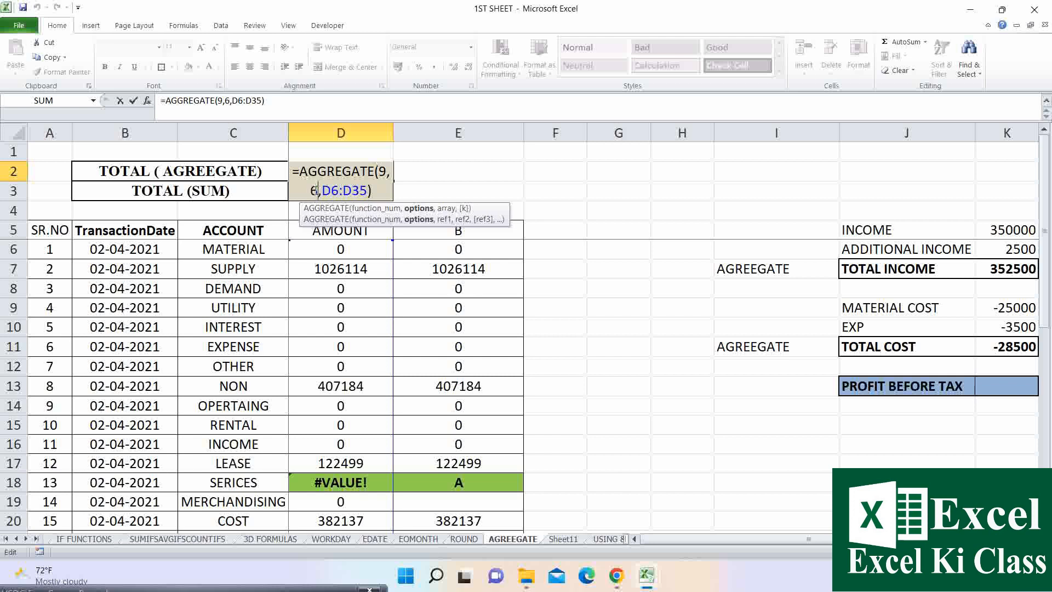
pyautogui.press('BackSpace')
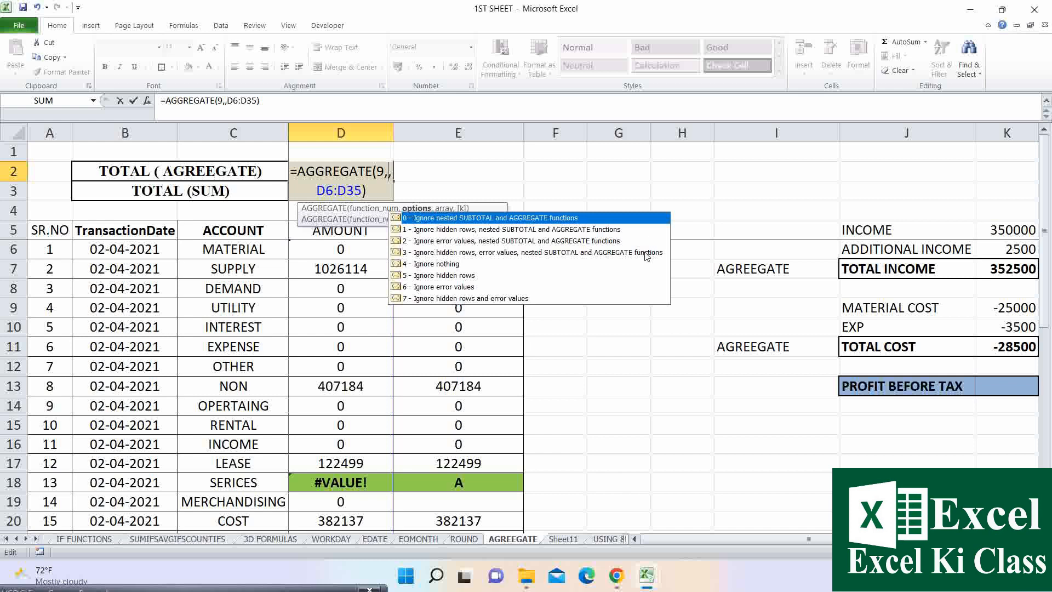
pyautogui.doubleClick(468, 253)
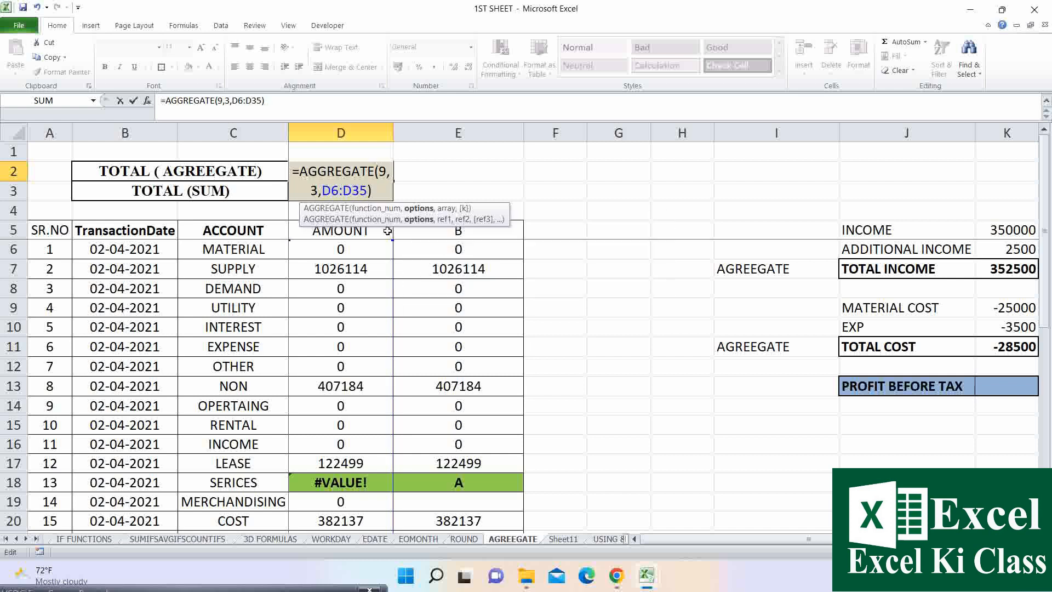
pyautogui.press('Return')
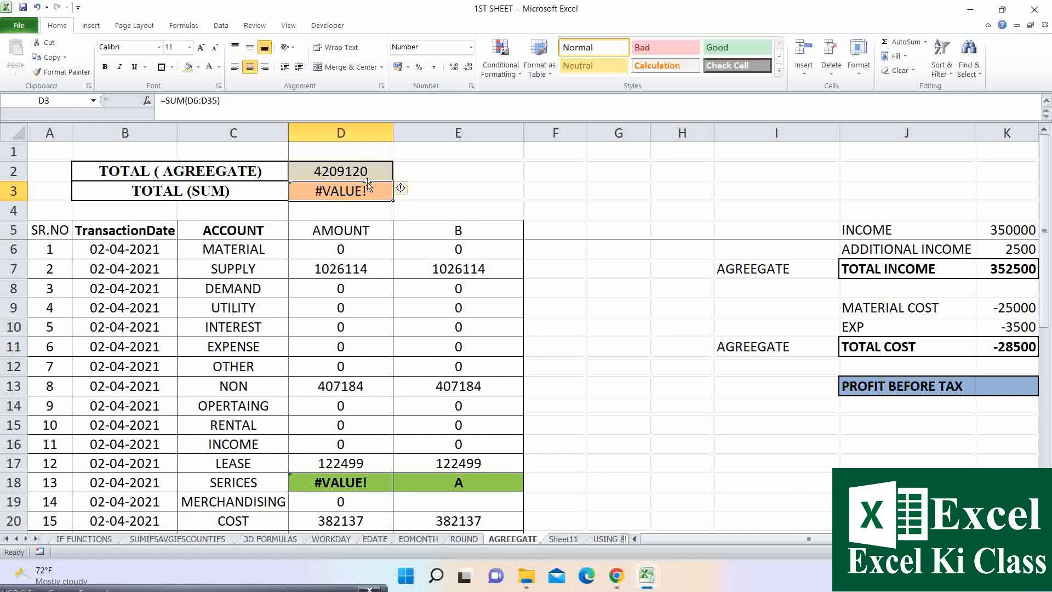
# Add filters to the table's header row A5:E5
pyautogui.click(103, 234)
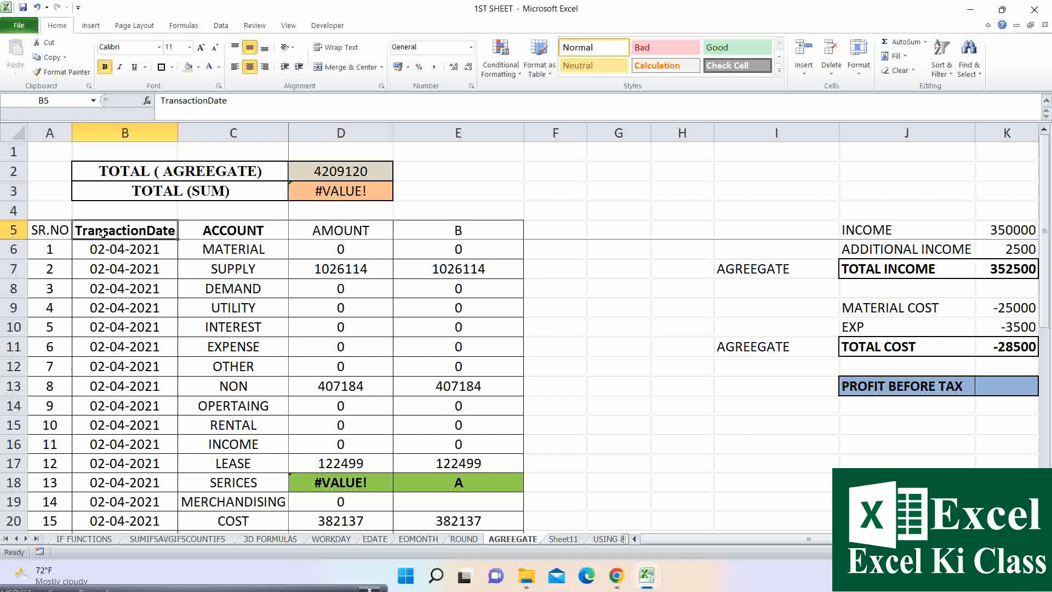
pyautogui.press('Left')
pyautogui.hotkey('ctrl', 'shift', 'Right')
pyautogui.hotkey('alt', 'd')
pyautogui.press('f')
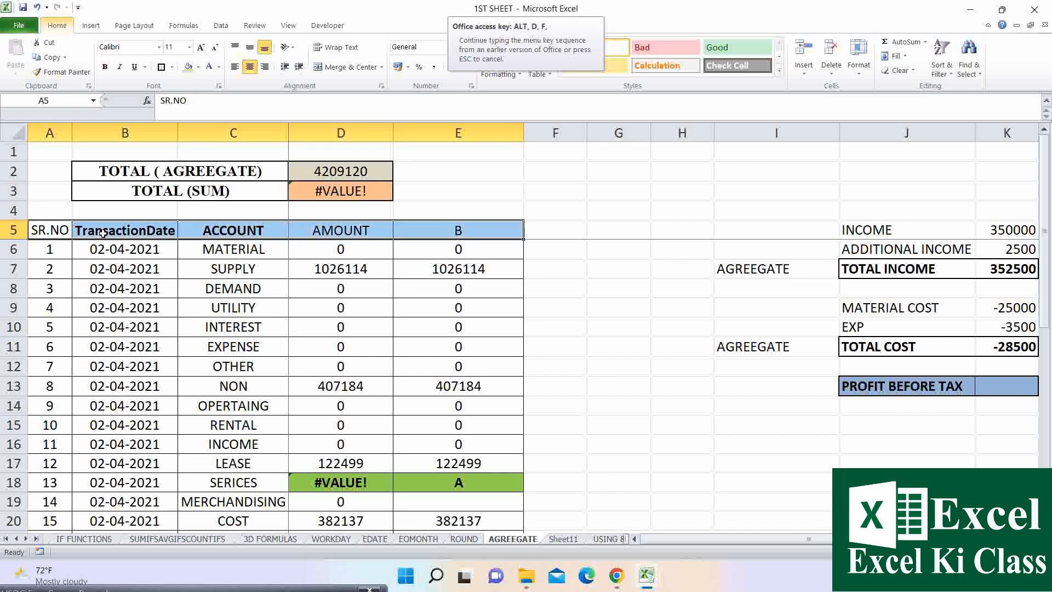
pyautogui.press('f')
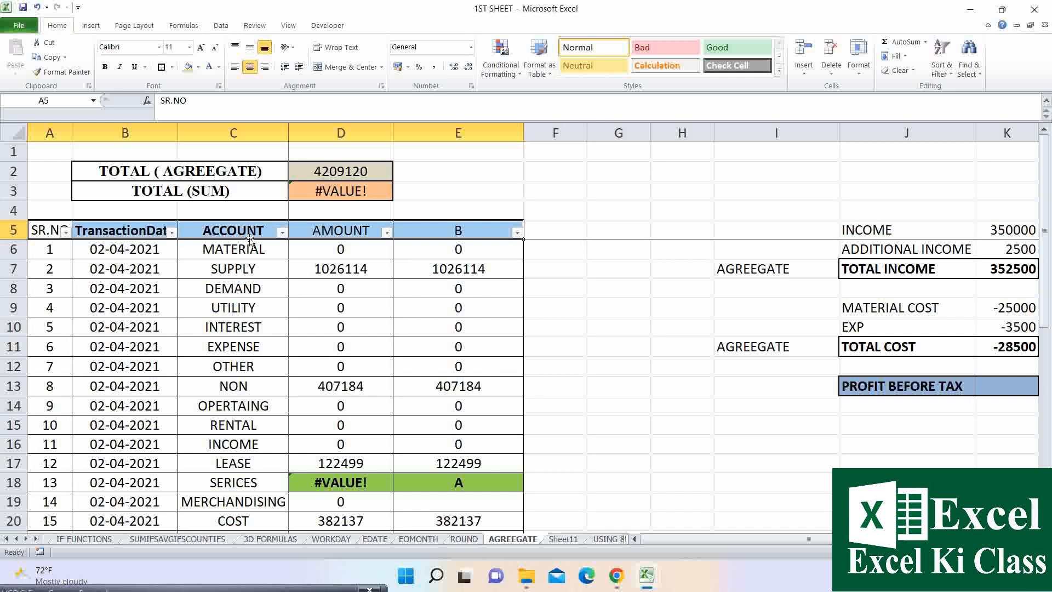
# Filter the ACCOUNT column to show only AMORTIZATION and select that row's amount
pyautogui.click(282, 232)
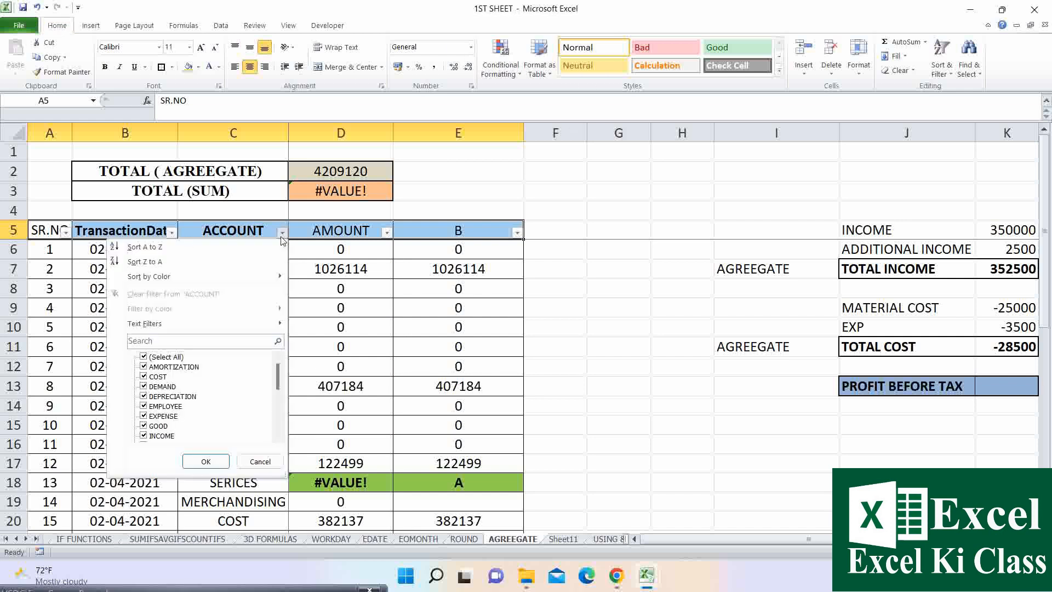
pyautogui.click(144, 357)
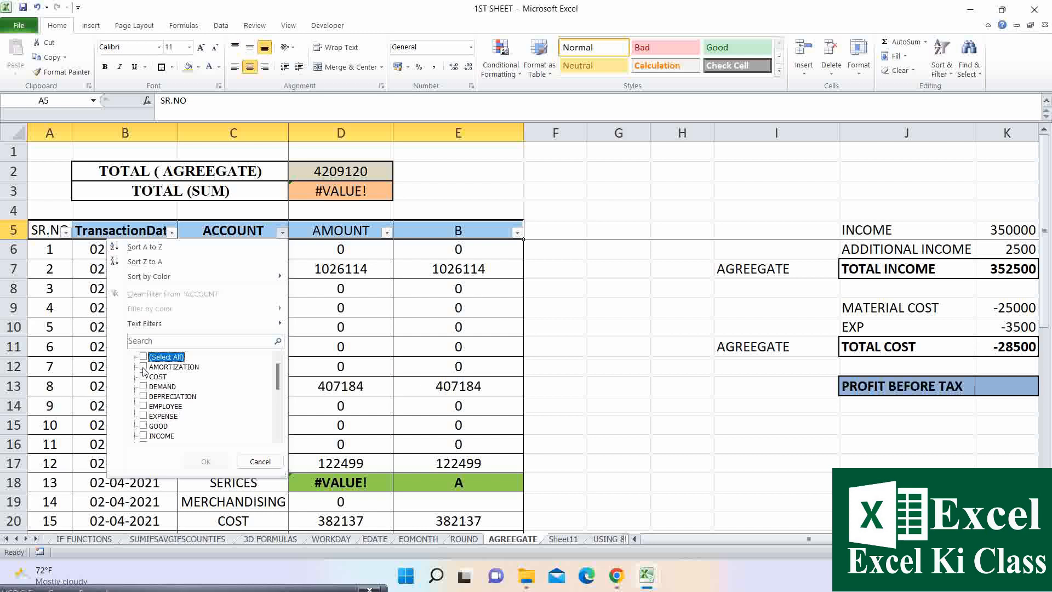
pyautogui.click(143, 367)
pyautogui.click(192, 460)
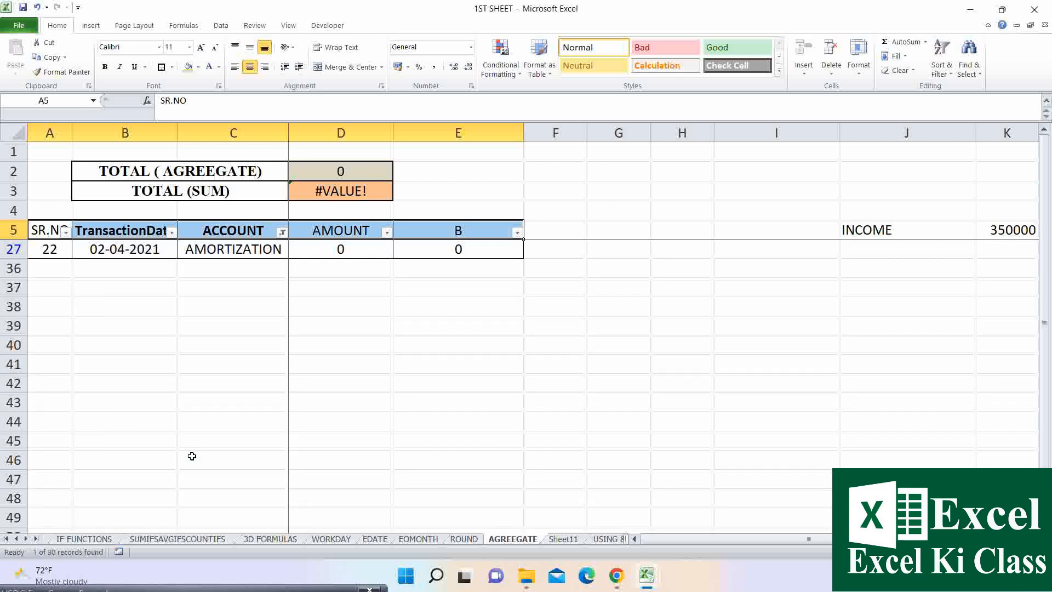
pyautogui.click(351, 250)
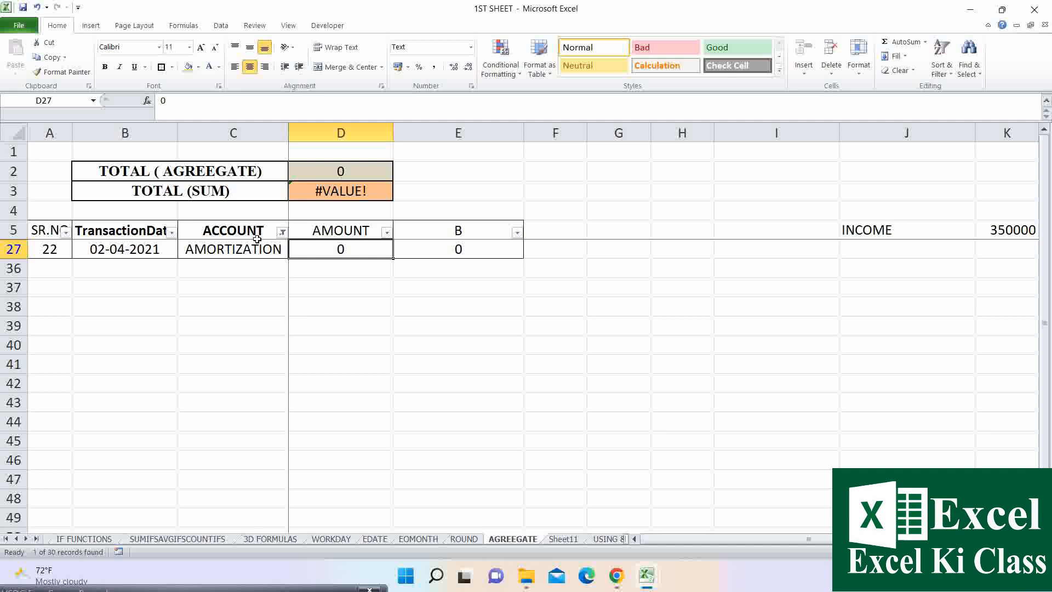
# Switch the ACCOUNT filter to show only COST and select that row's amount
pyautogui.click(282, 232)
pyautogui.click(144, 366)
pyautogui.click(144, 377)
pyautogui.click(206, 462)
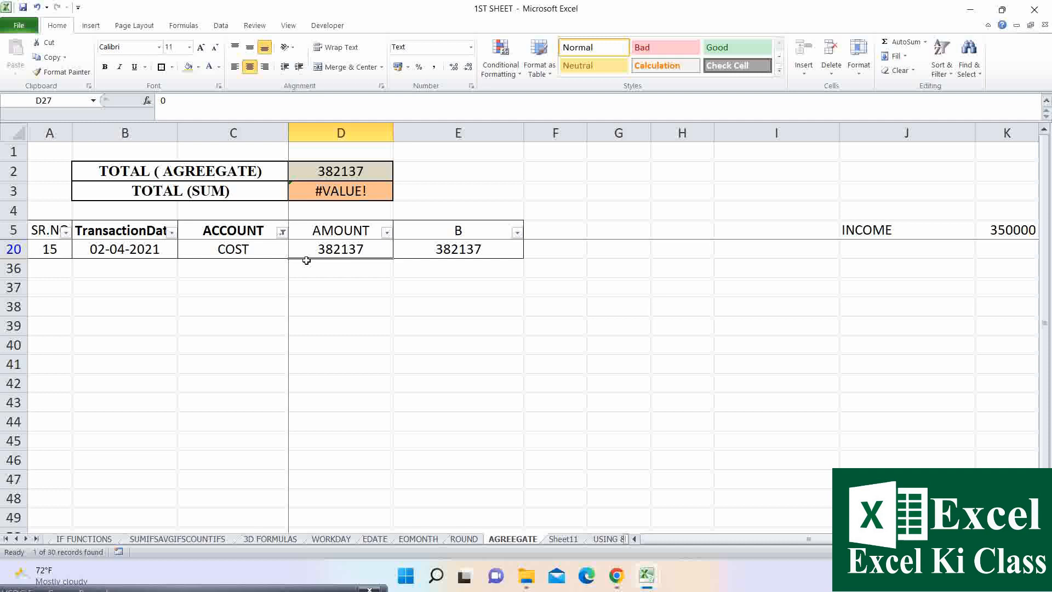
pyautogui.click(348, 246)
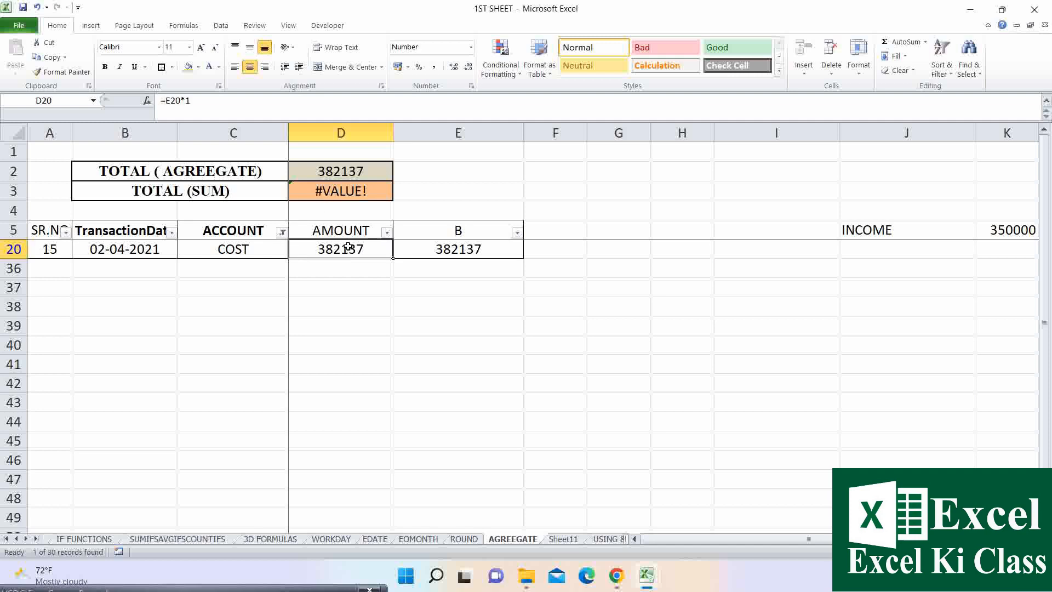
# Switch the ACCOUNT filter to show only DEPRECIATION
pyautogui.click(283, 232)
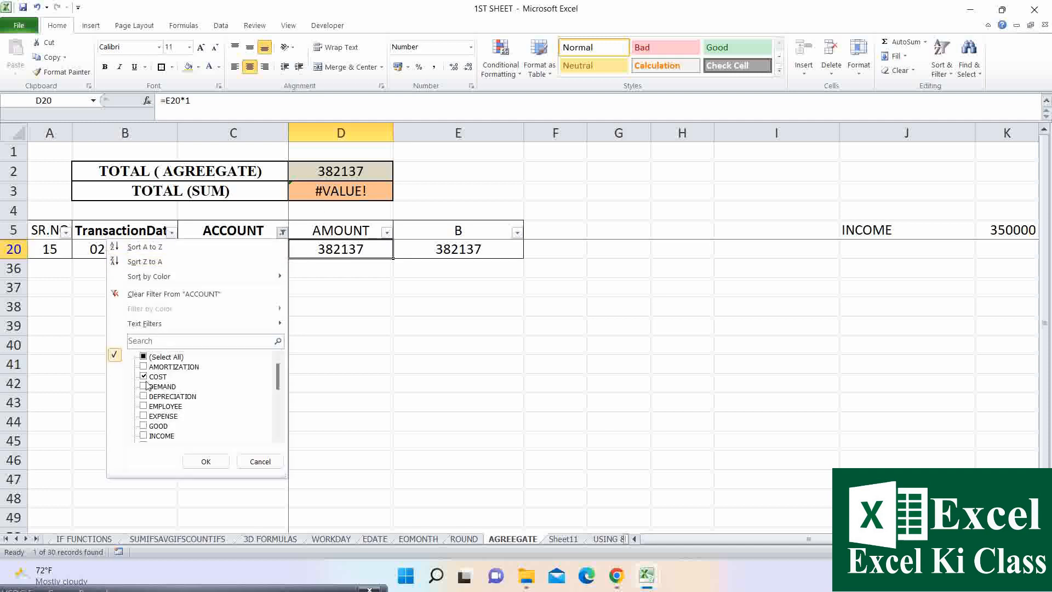
pyautogui.click(143, 377)
pyautogui.click(144, 396)
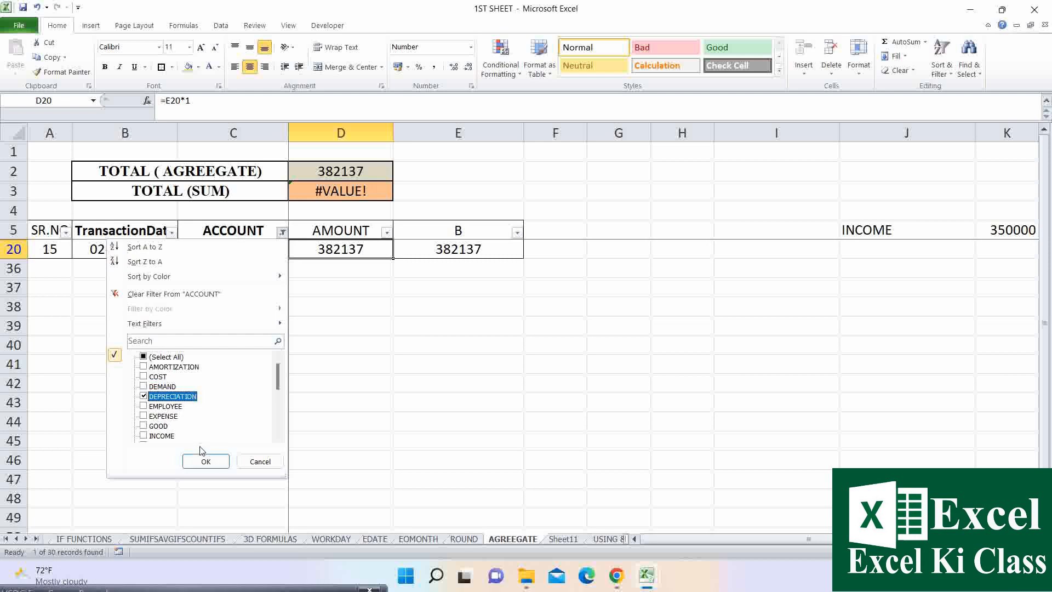
pyautogui.click(206, 461)
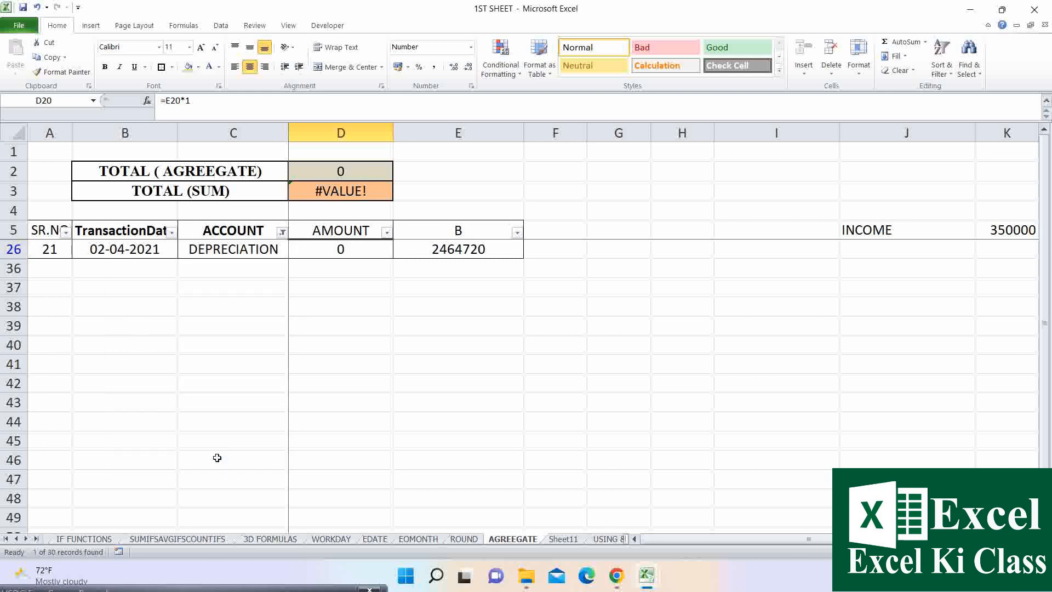
# Switch the ACCOUNT filter to show only DEMAND
pyautogui.click(283, 232)
pyautogui.click(143, 386)
pyautogui.click(144, 396)
pyautogui.click(206, 462)
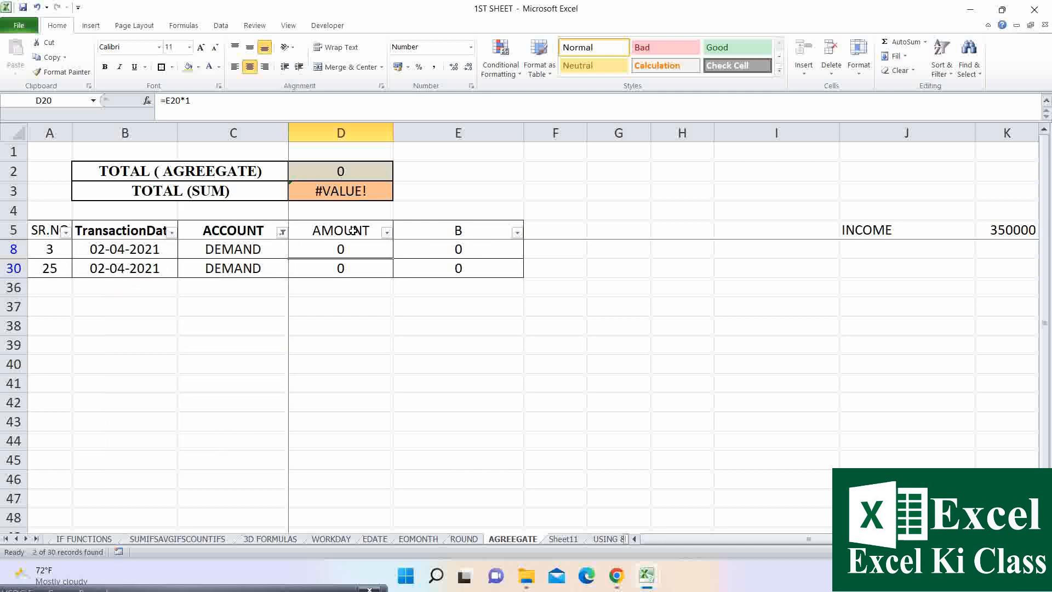
# Switch the ACCOUNT filter to show only EXPENSE
pyautogui.click(285, 232)
pyautogui.click(144, 386)
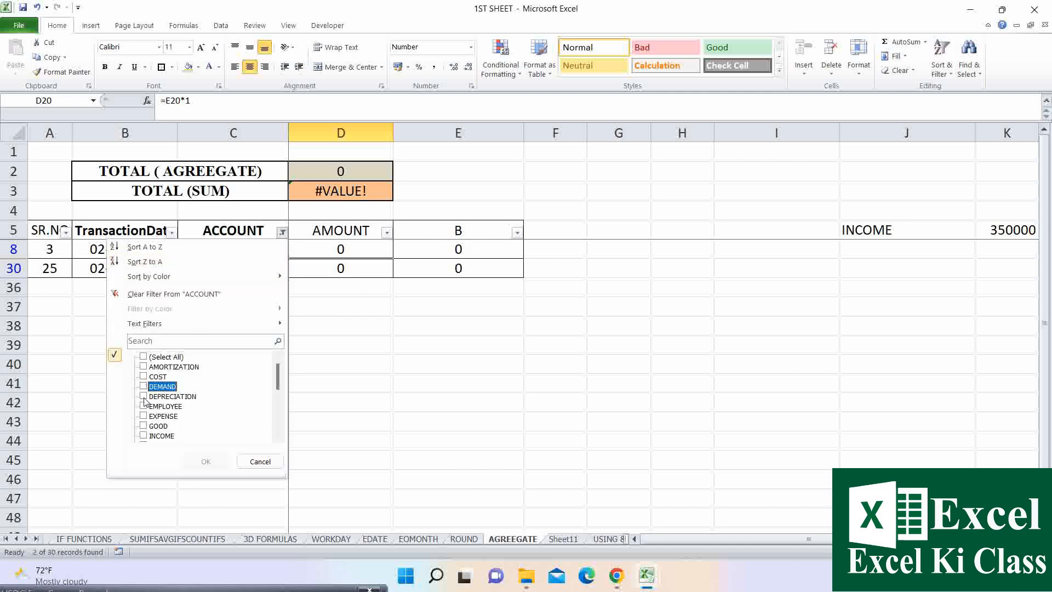
pyautogui.click(144, 416)
pyautogui.click(206, 462)
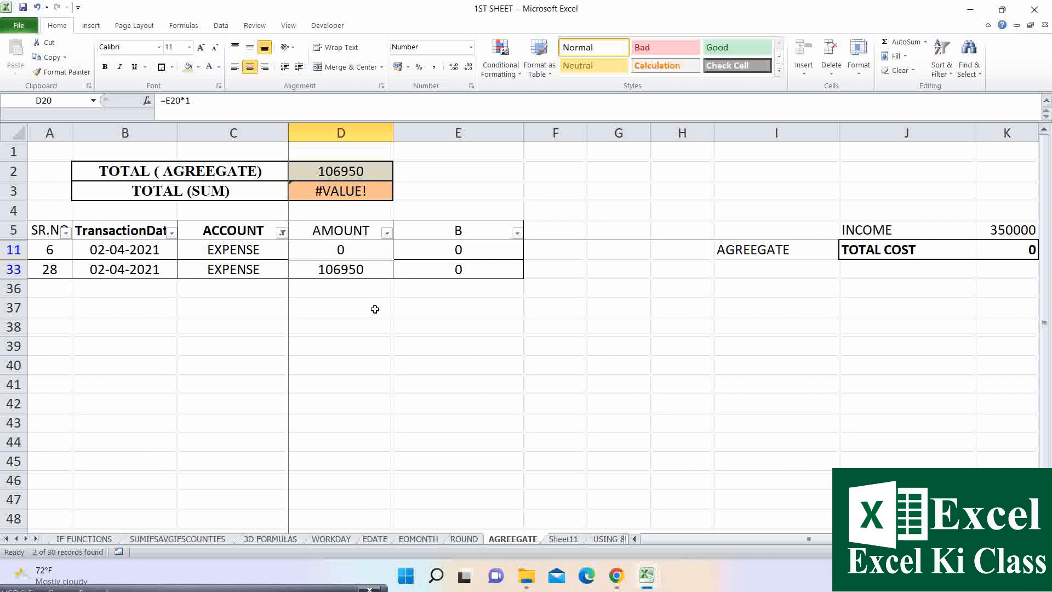
# Select the 106950 EXPENSE amount and reset the ACCOUNT filter to show all accounts
pyautogui.click(367, 271)
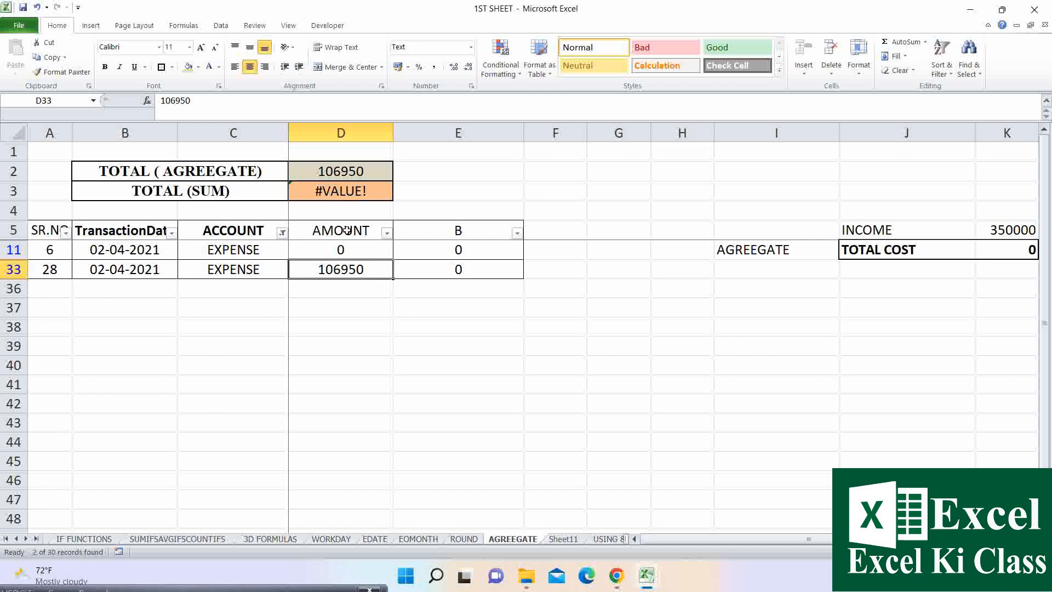
pyautogui.click(282, 232)
pyautogui.click(142, 357)
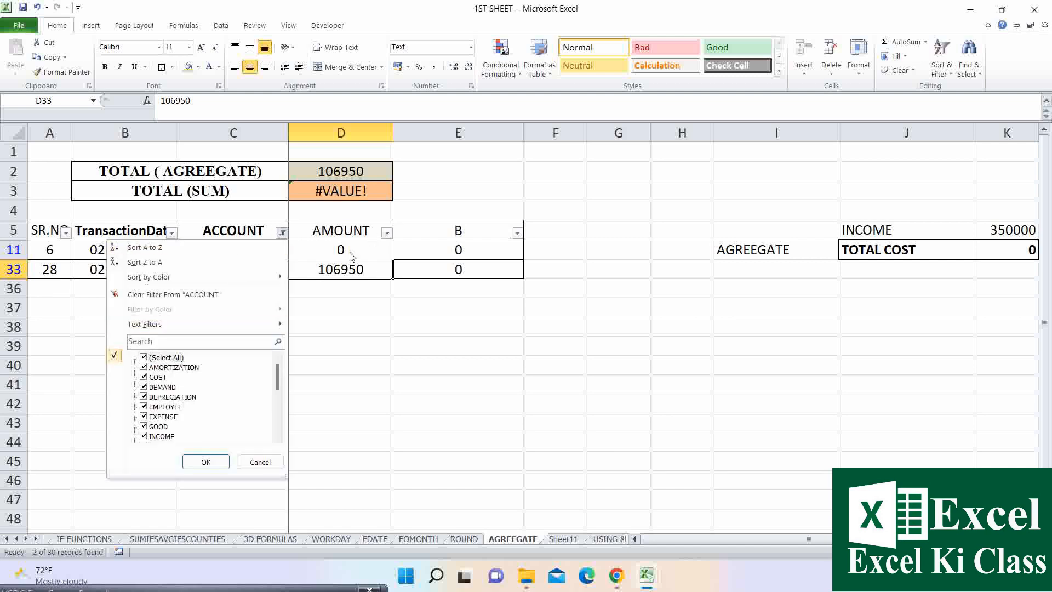
pyautogui.click(203, 463)
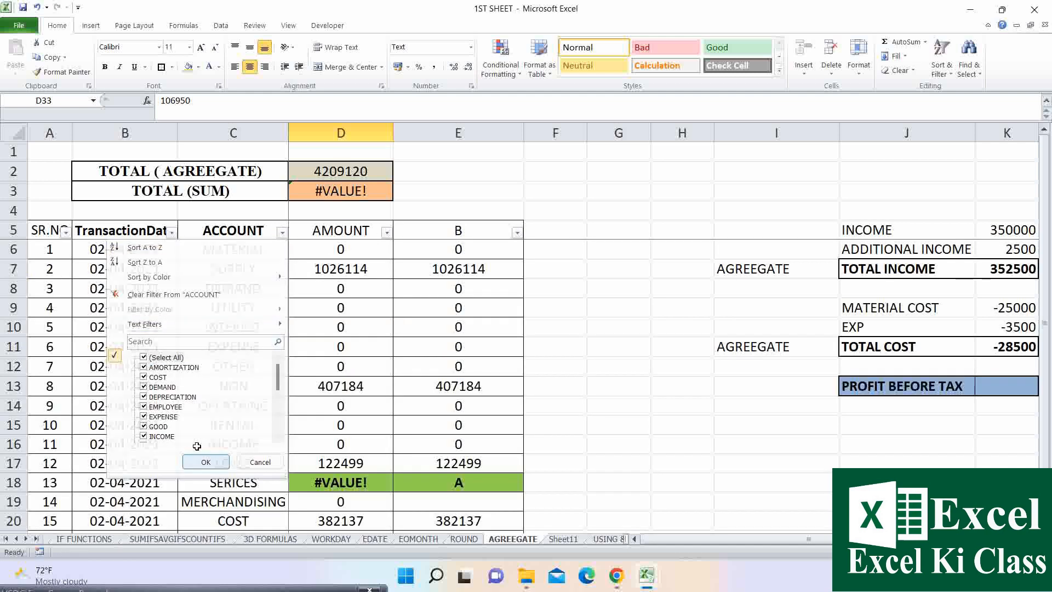
# Replace the text in column B of the SERICES row with 1
pyautogui.click(484, 482)
pyautogui.write('1')
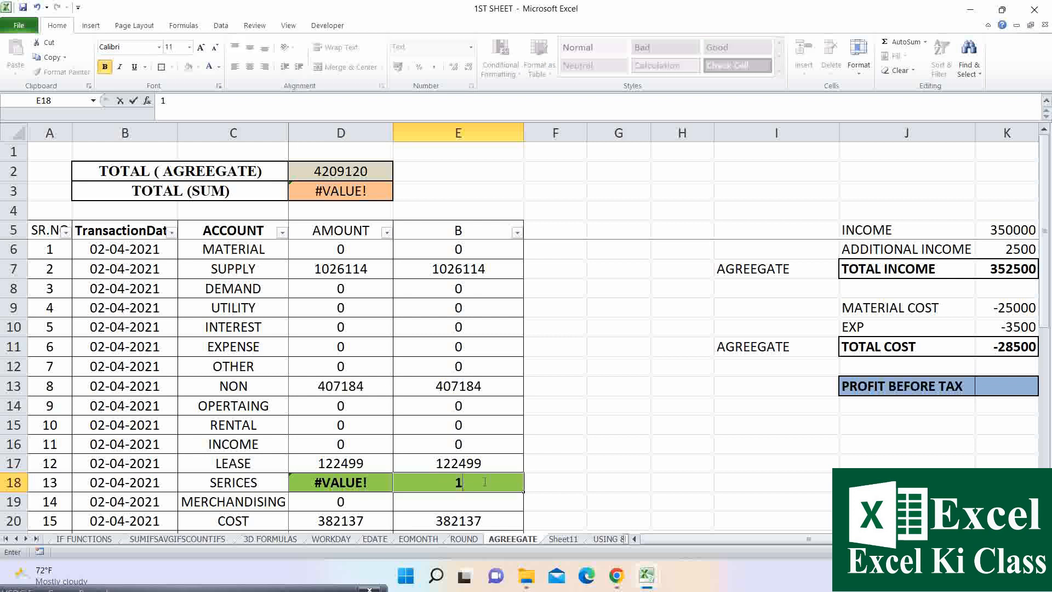
pyautogui.press('Return')
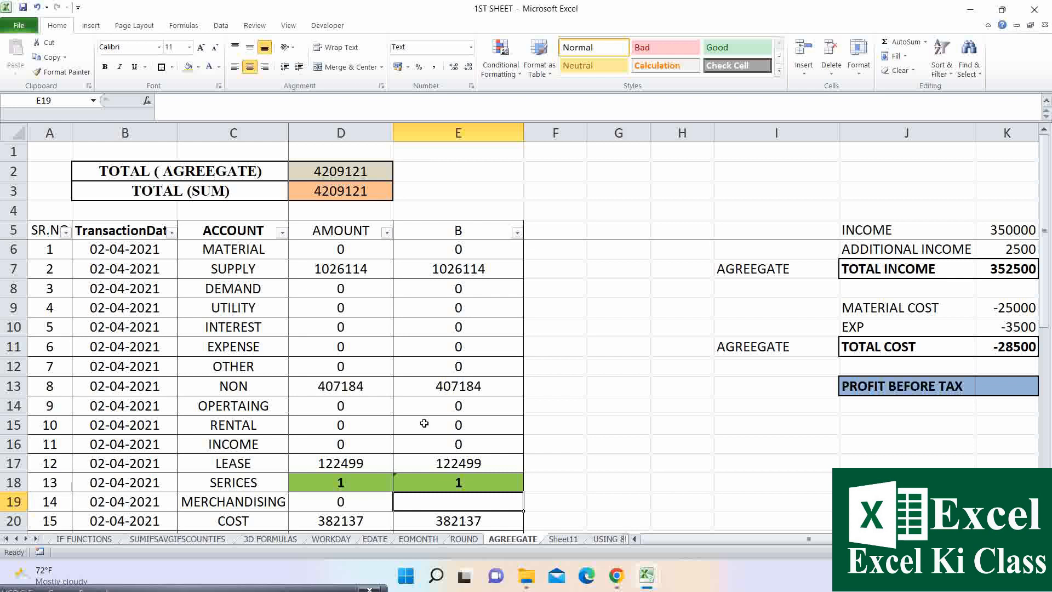
# Inspect the AGGREGATE formula behind TOTAL INCOME in the income and cost summary
pyautogui.moveTo(659, 540); pyautogui.dragTo(718, 537)
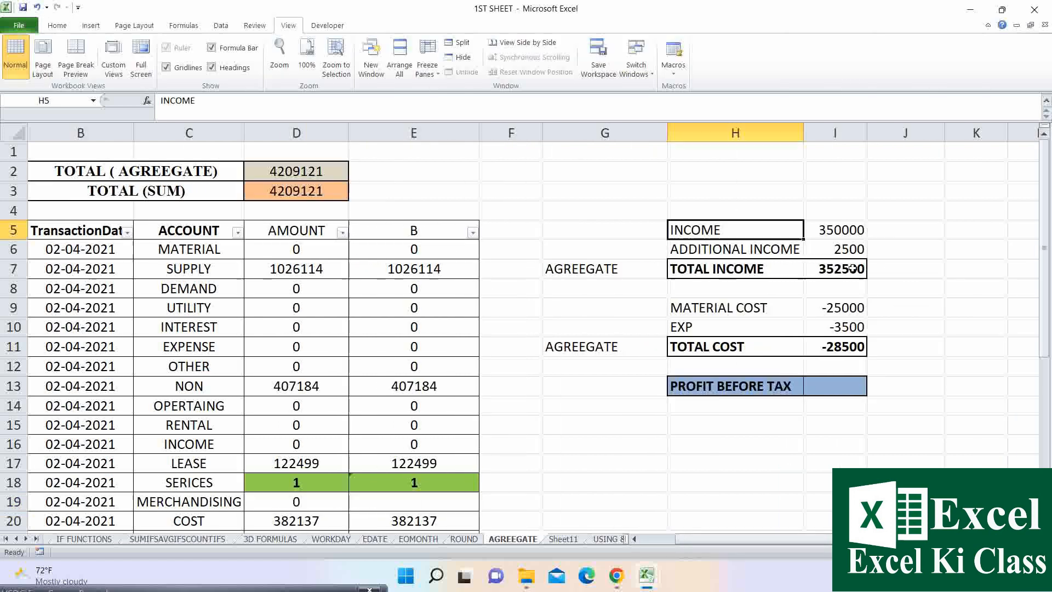
pyautogui.click(853, 269)
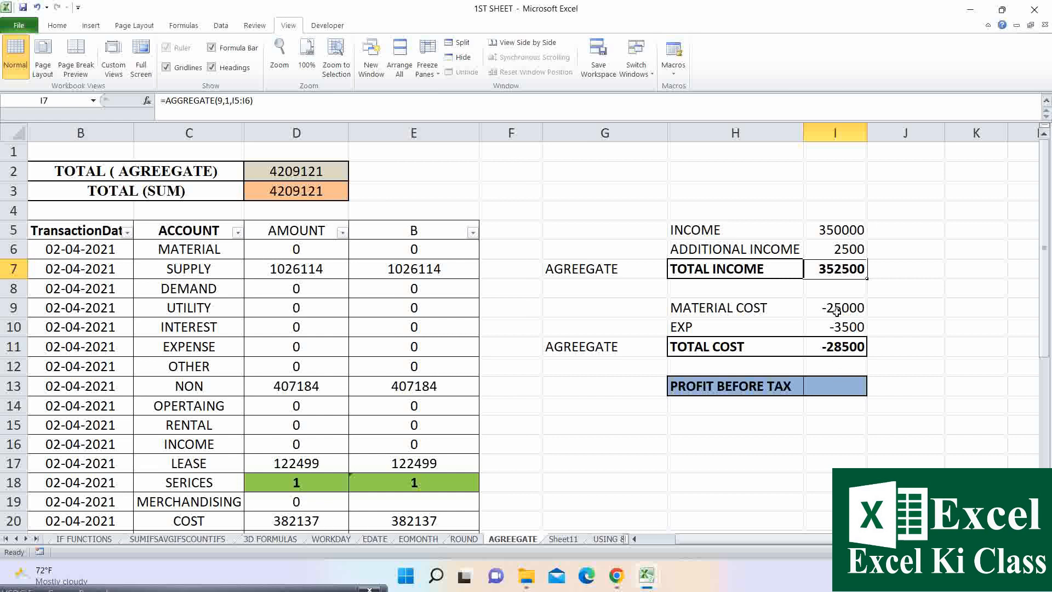
pyautogui.doubleClick(842, 270)
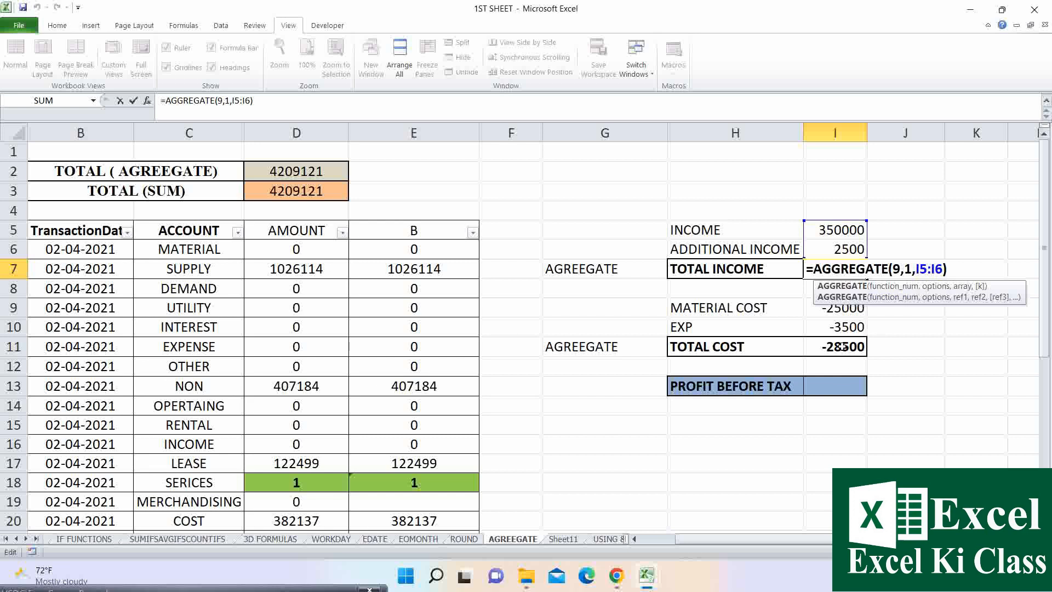
pyautogui.hotkey('ctrl', 'Return')
# Calculate PROFIT BEFORE TAX in I13 with =AGGREGATE(9,3,I5:I11), ignoring hidden rows, error values and nested AGGREGATE functions
pyautogui.click(843, 387)
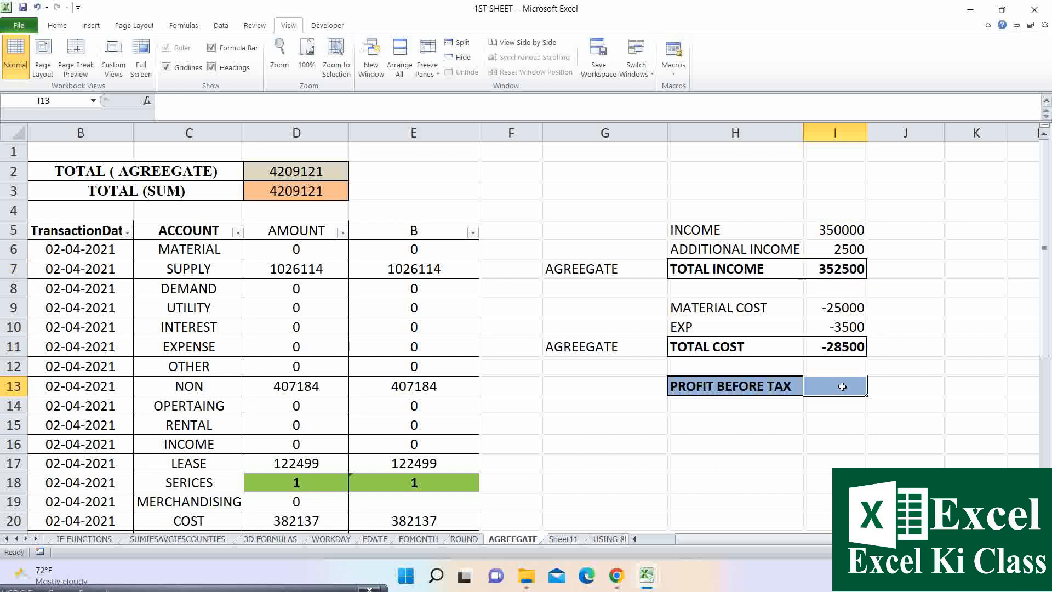
pyautogui.write('=S')
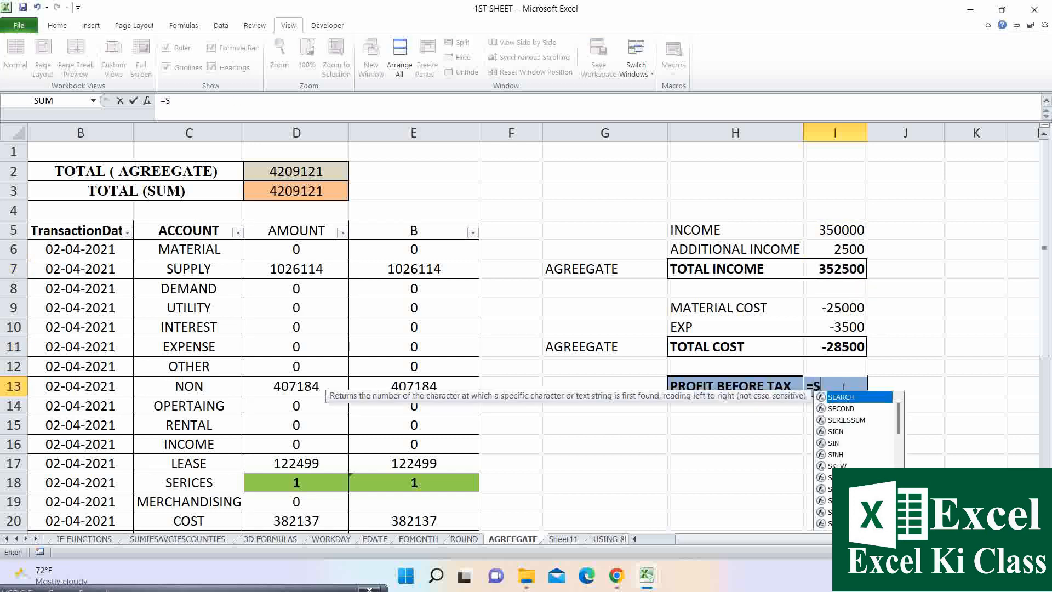
pyautogui.press('BackSpace')
pyautogui.write('AGR')
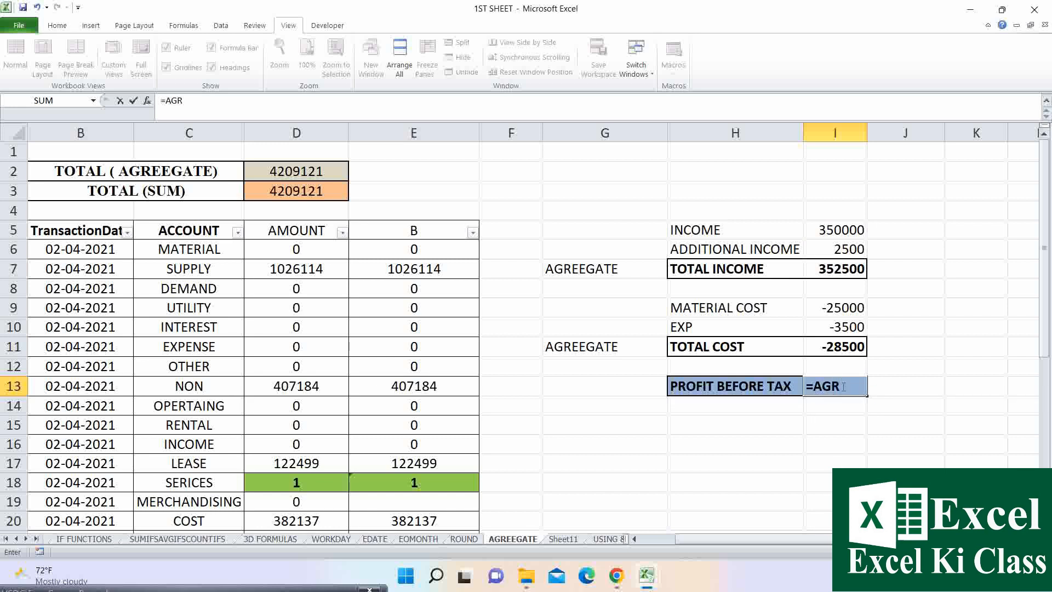
pyautogui.press('BackSpace')
pyautogui.press('Tab')
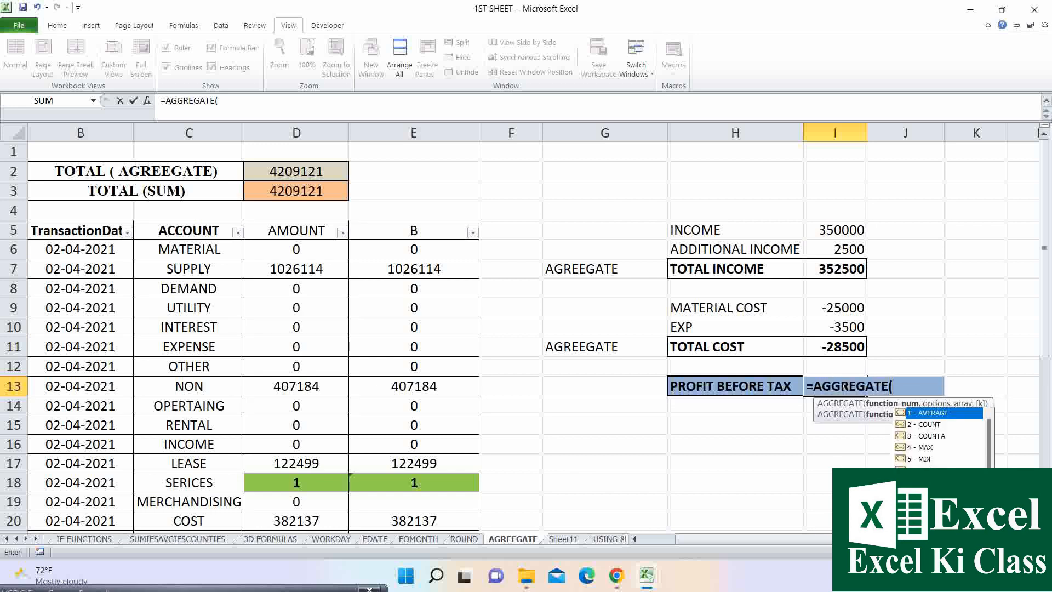
pyautogui.write('9,')
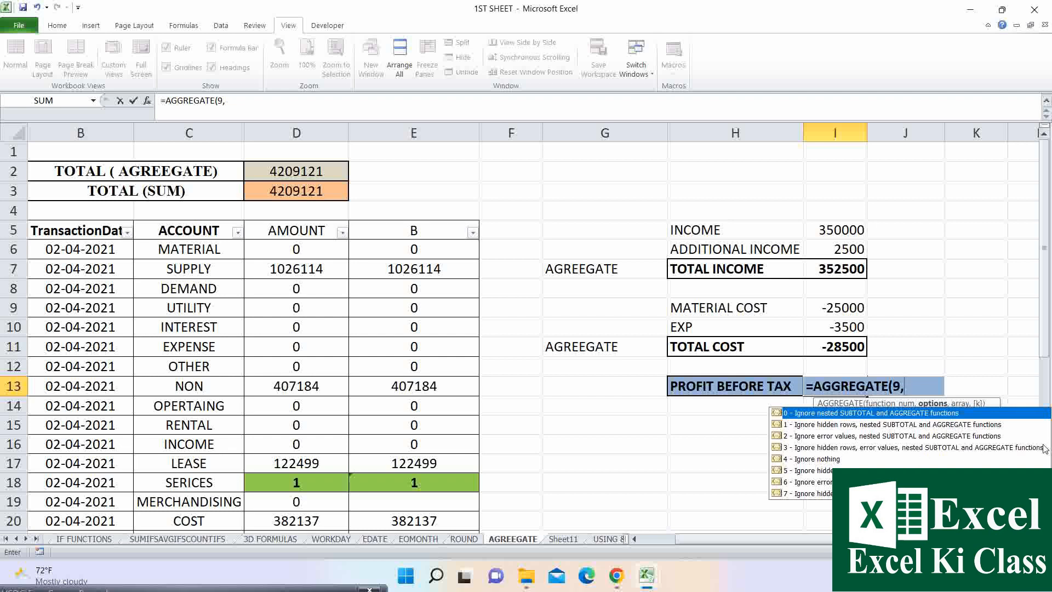
pyautogui.click(914, 448)
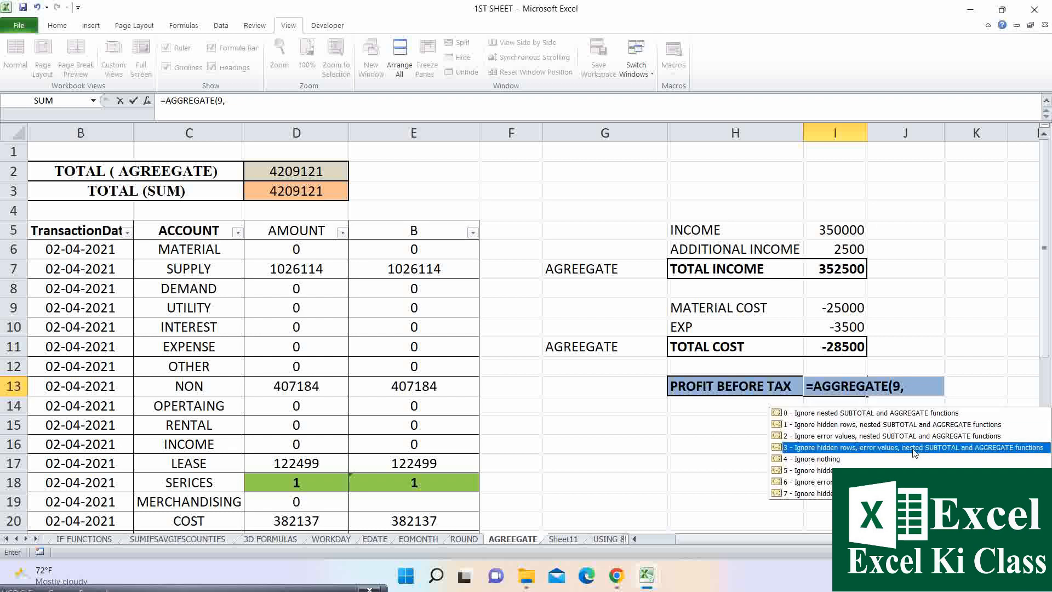
pyautogui.doubleClick(913, 448)
pyautogui.write(',')
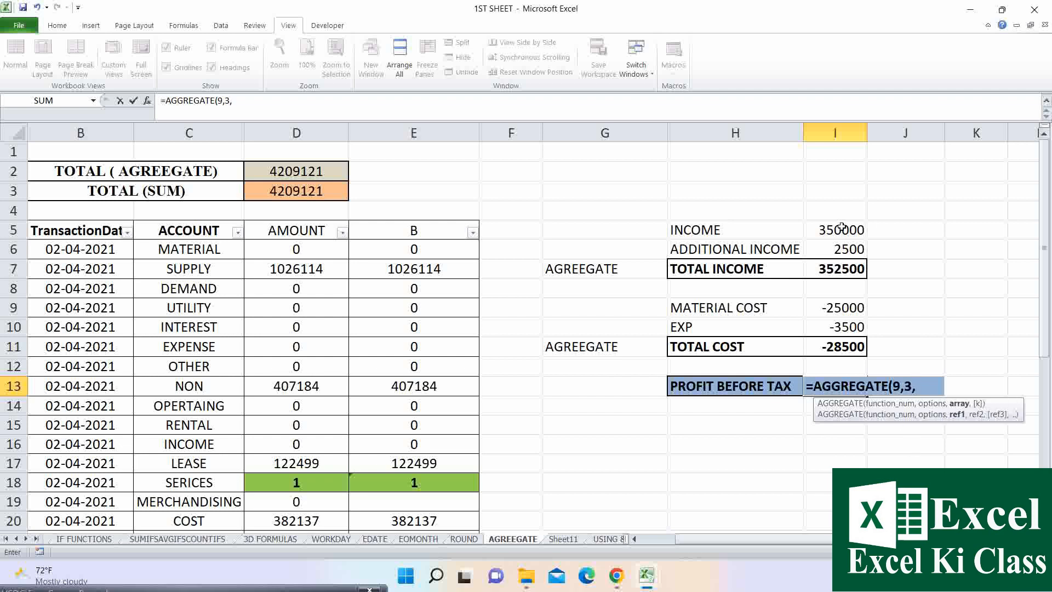
pyautogui.moveTo(842, 227); pyautogui.dragTo(852, 342)
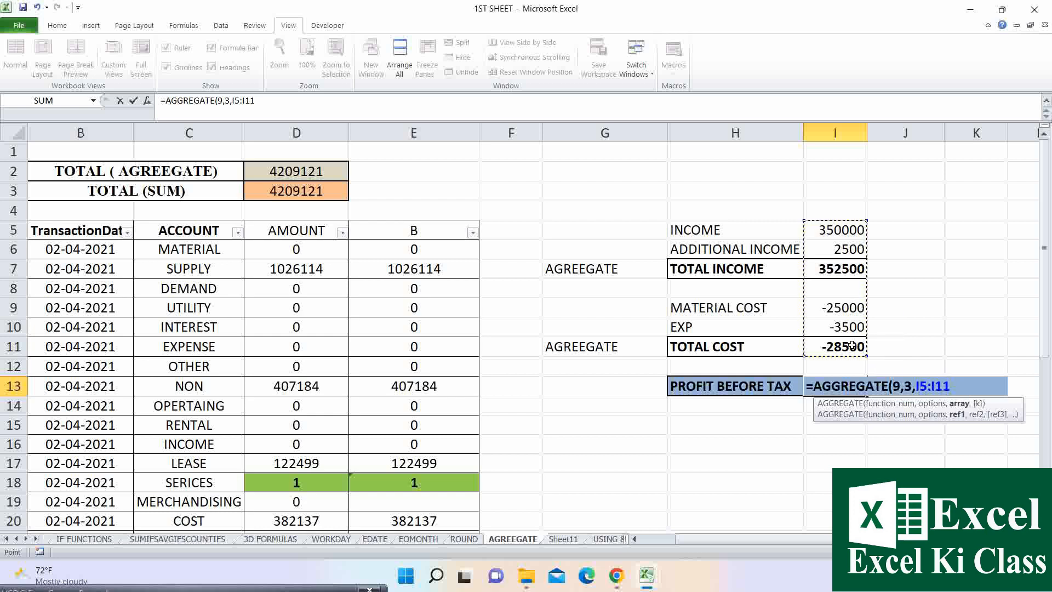
pyautogui.write(')')
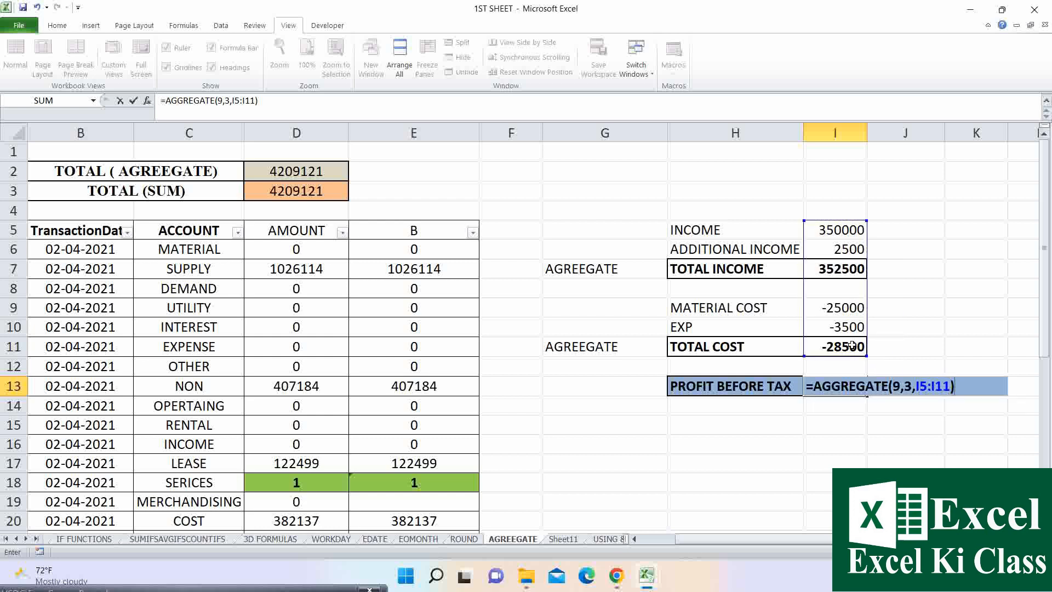
pyautogui.press('Return')
# Check the TOTAL INCOME formula, the income and cost amounts, and the PROFIT BEFORE TAX cell
pyautogui.click(838, 268)
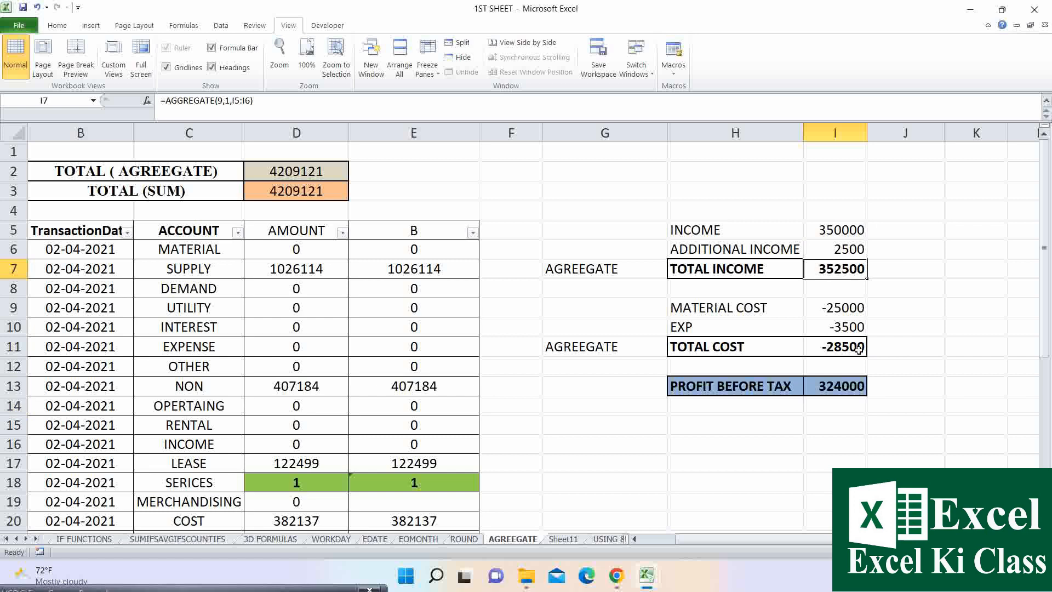
pyautogui.moveTo(844, 229); pyautogui.dragTo(842, 247)
pyautogui.moveTo(841, 307); pyautogui.dragTo(841, 327)
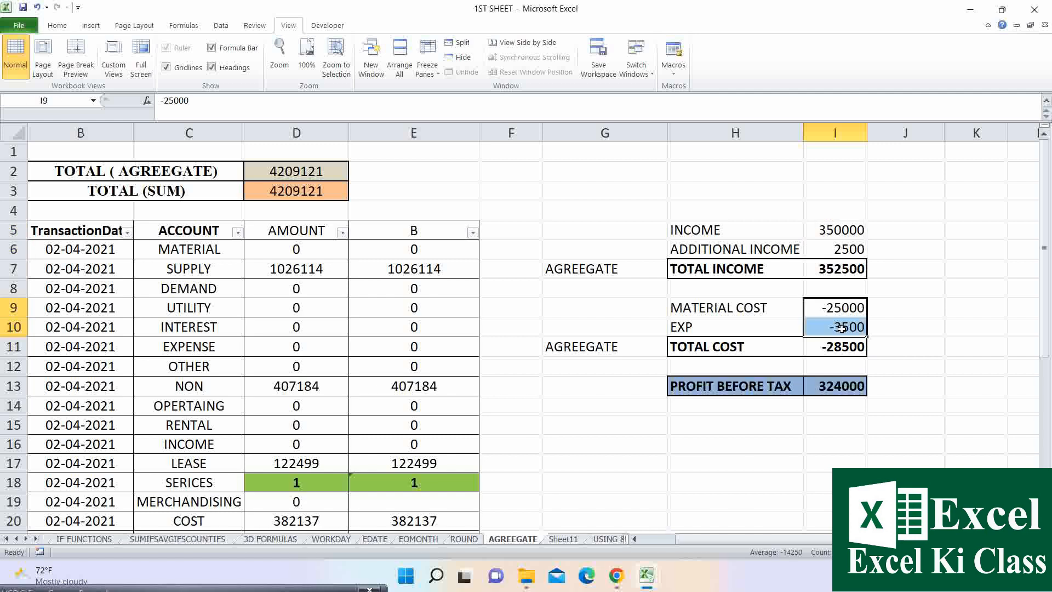
pyautogui.click(833, 388)
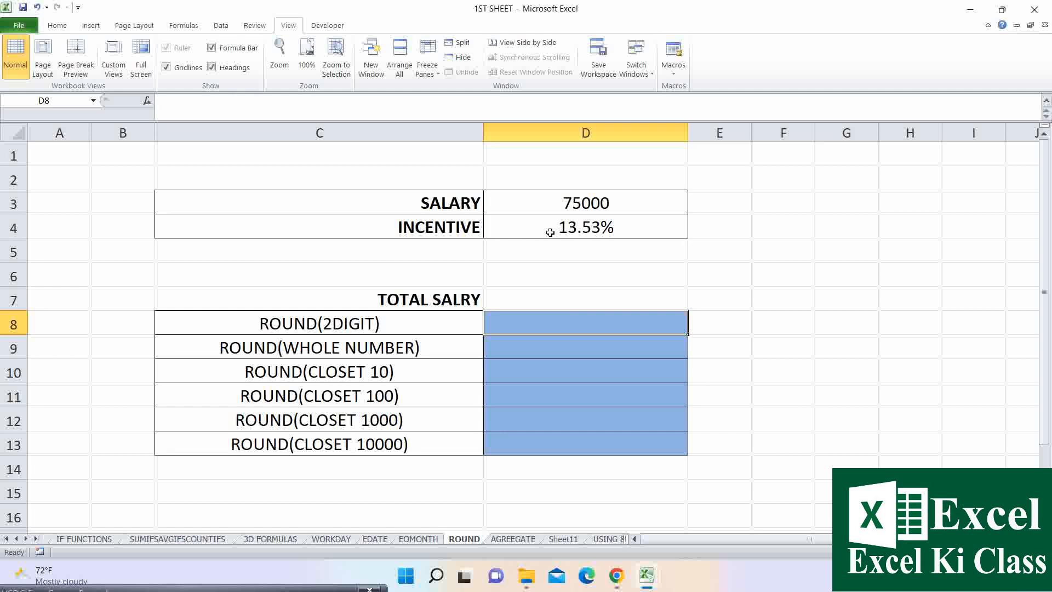
# Multiply SALARY by INCENTIVE with =D3*D4 in the ROUND(2DIGIT) cell D8
pyautogui.click(587, 227)
pyautogui.click(566, 319)
pyautogui.write('=')
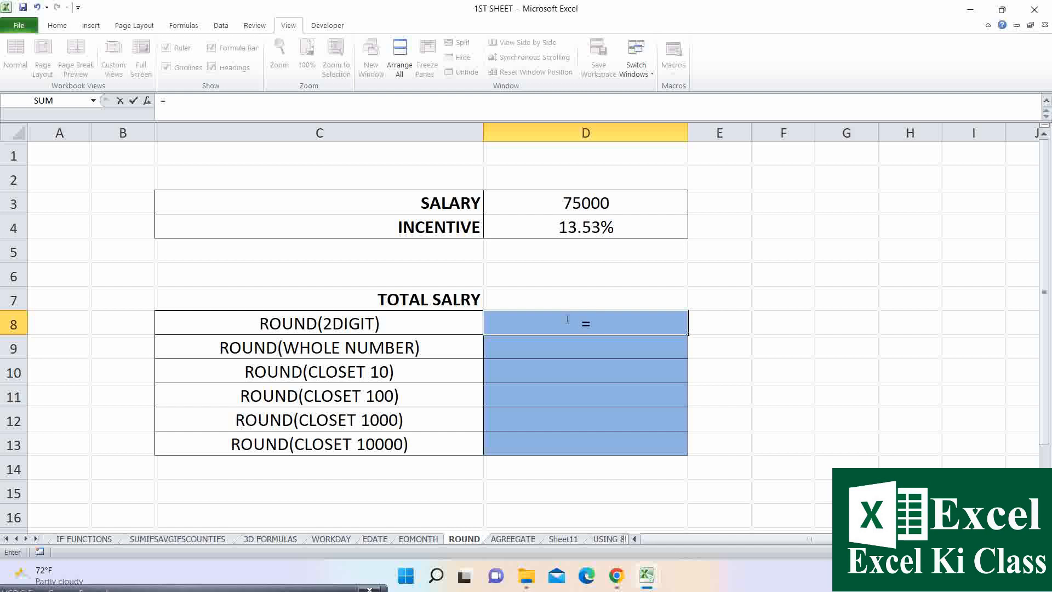
pyautogui.click(591, 205)
pyautogui.write('*')
pyautogui.click(600, 228)
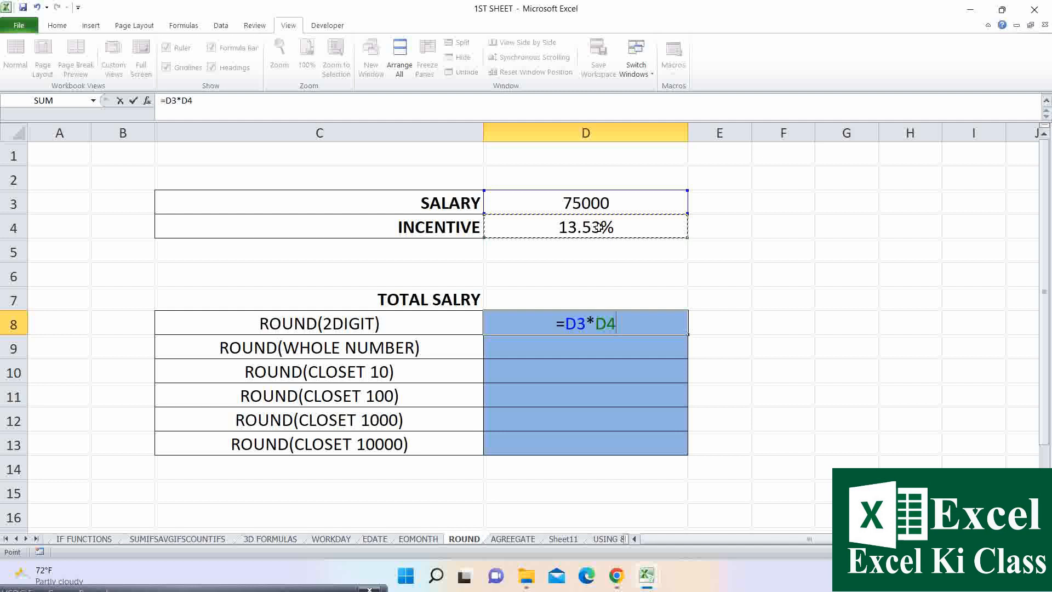
pyautogui.press('Return')
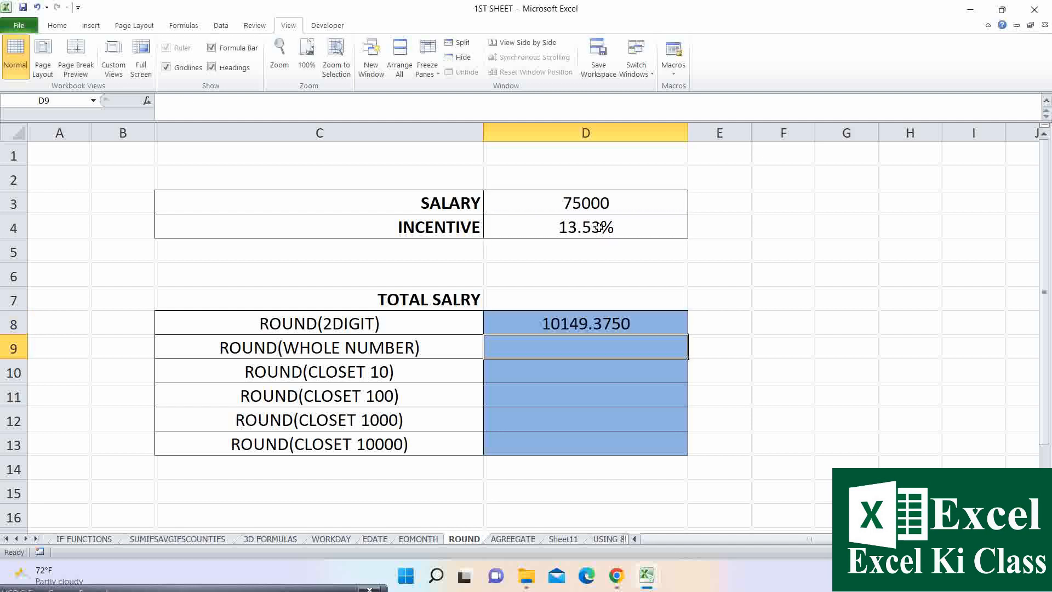
# Wrap the product in D8 in a ROUND function with two decimal digits: =ROUND(D3*D4,2)
pyautogui.click(590, 329)
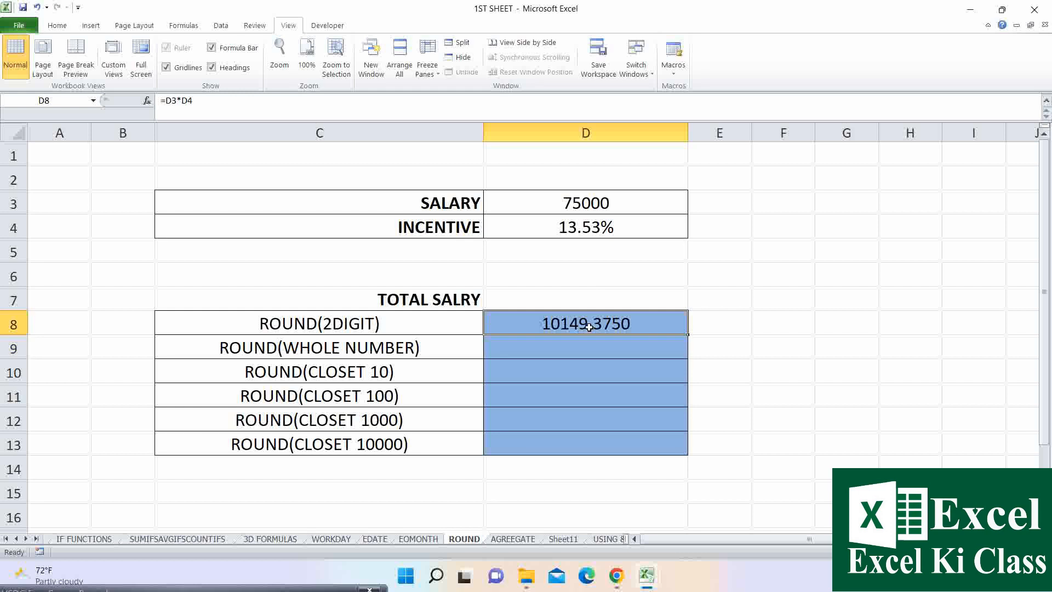
pyautogui.press('F2')
pyautogui.click(570, 324)
pyautogui.write('ROUND')
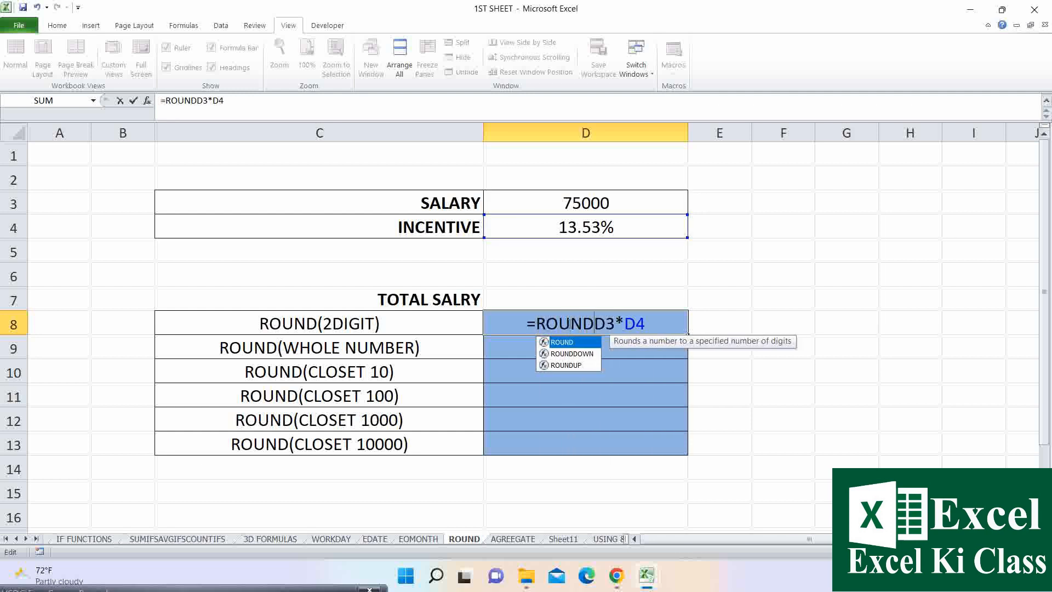
pyautogui.write('(D3*D4')
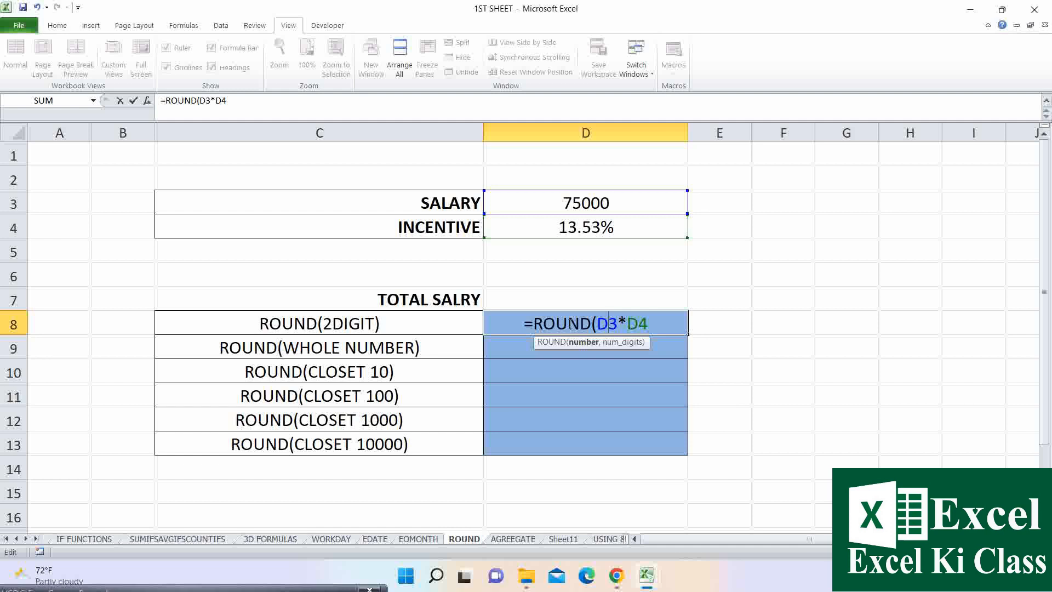
pyautogui.write(',')
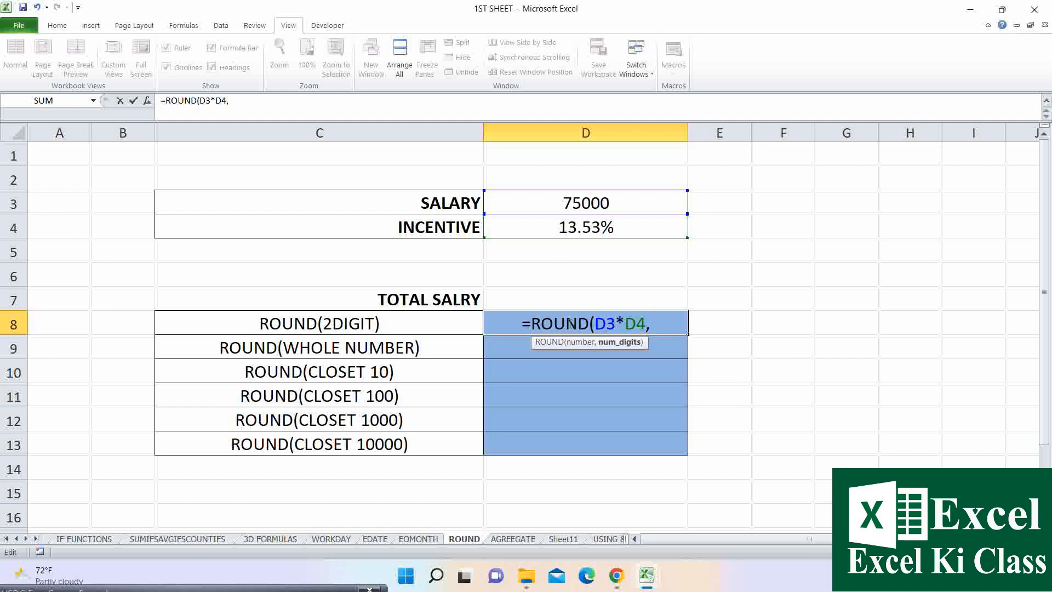
pyautogui.write('3')
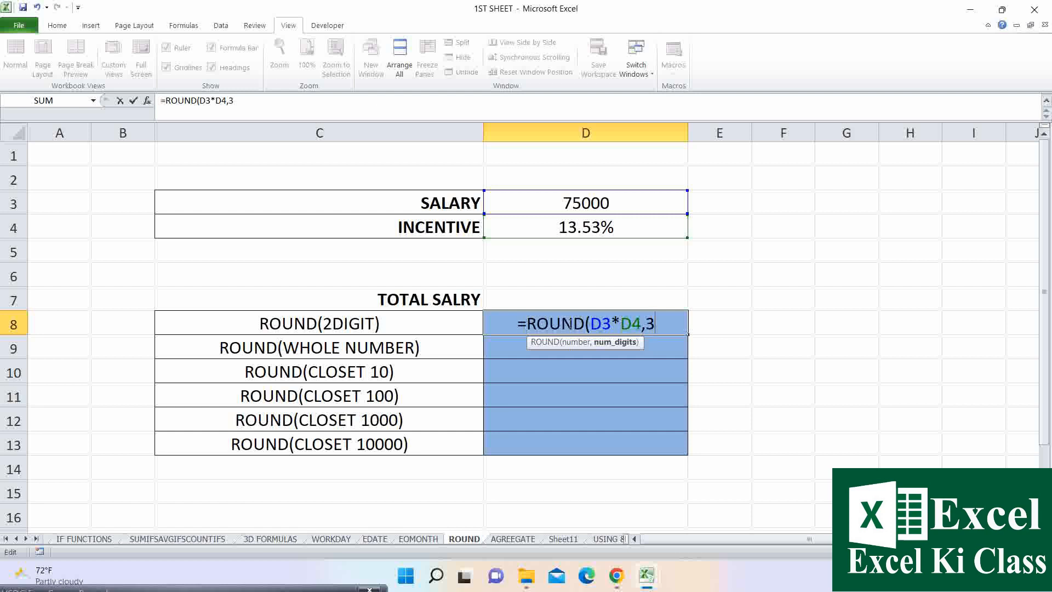
pyautogui.press('BackSpace')
pyautogui.write('2)')
pyautogui.press('Return')
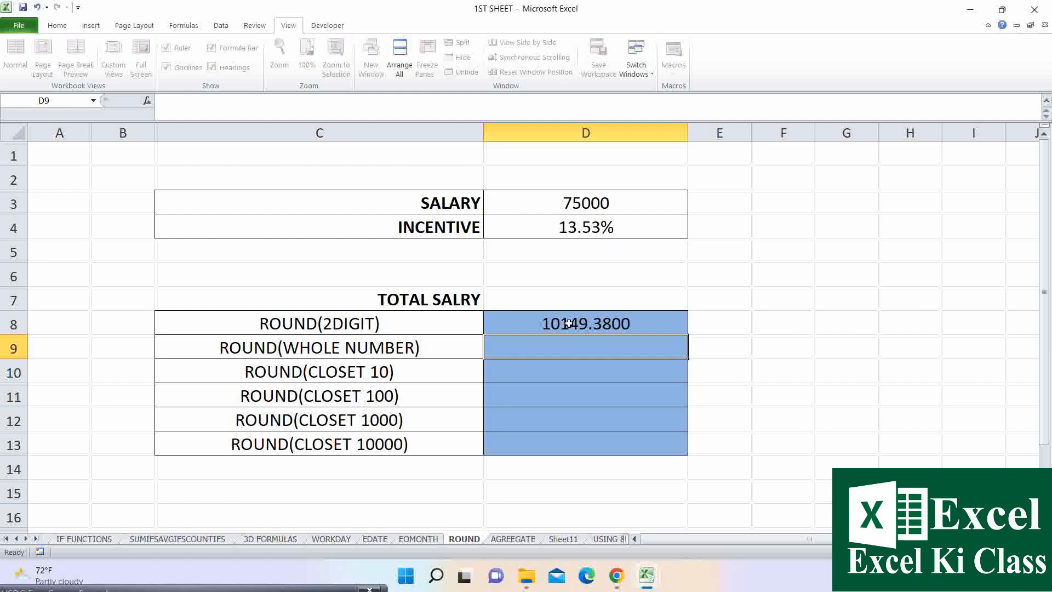
# Make both references in the D8 formula absolute, giving =ROUND($D$3*$D$4,2)
pyautogui.click(615, 328)
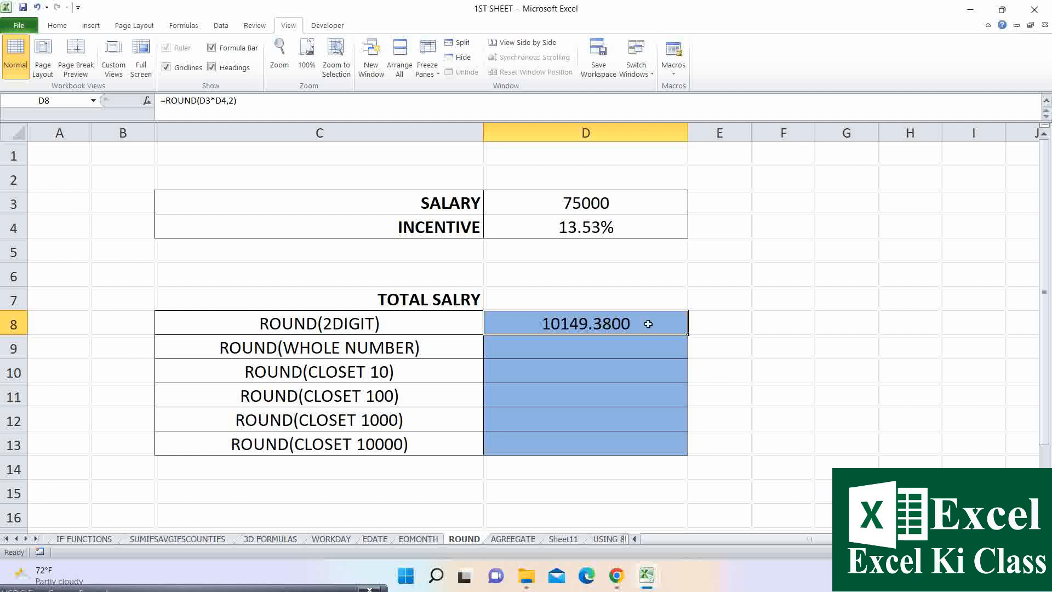
pyautogui.hotkey('ctrl', 'c')
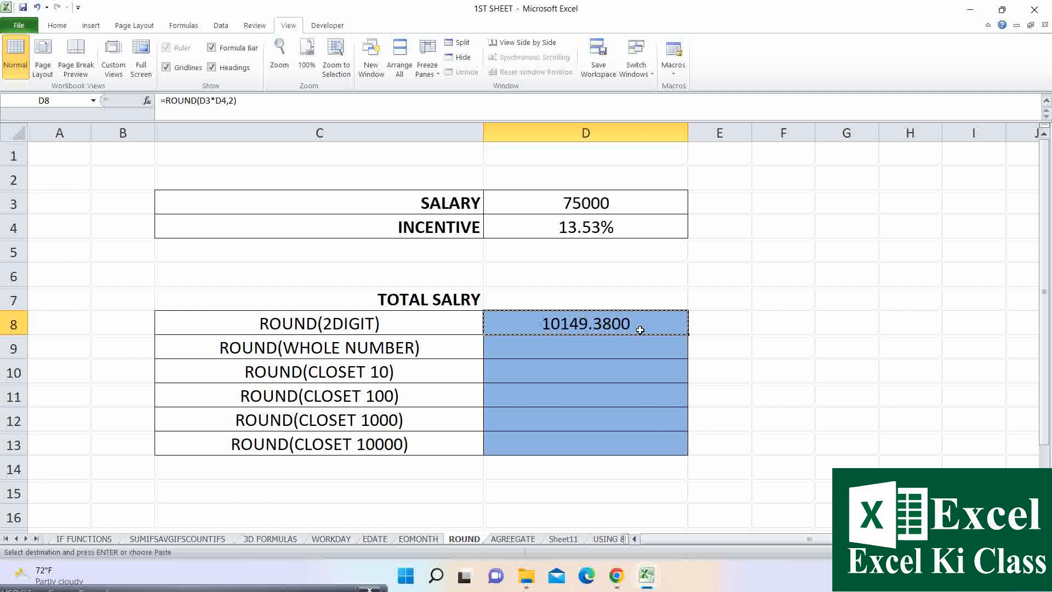
pyautogui.doubleClick(633, 330)
pyautogui.click(603, 325)
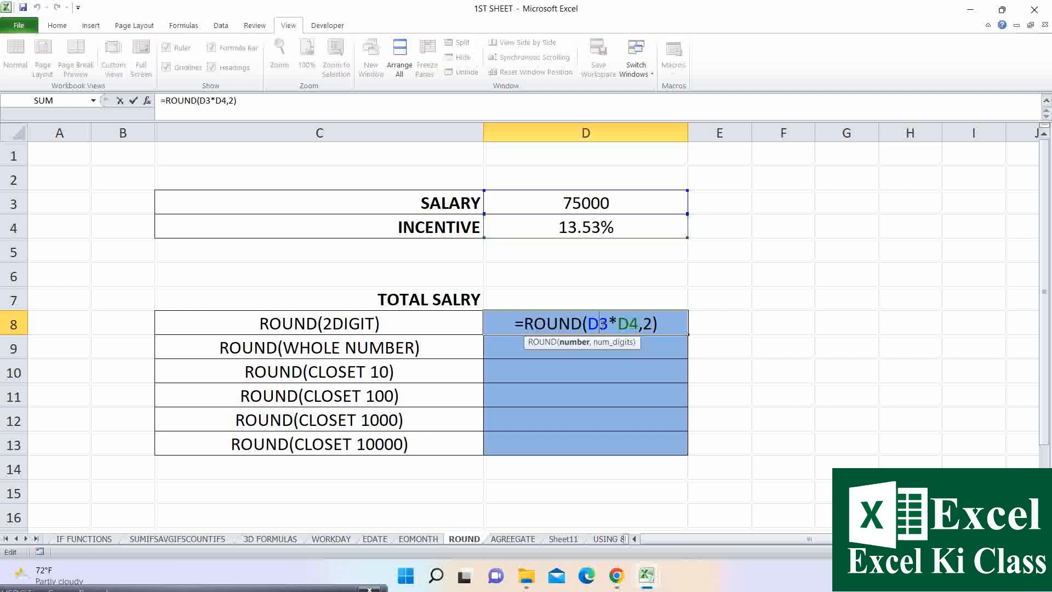
pyautogui.press('F4')
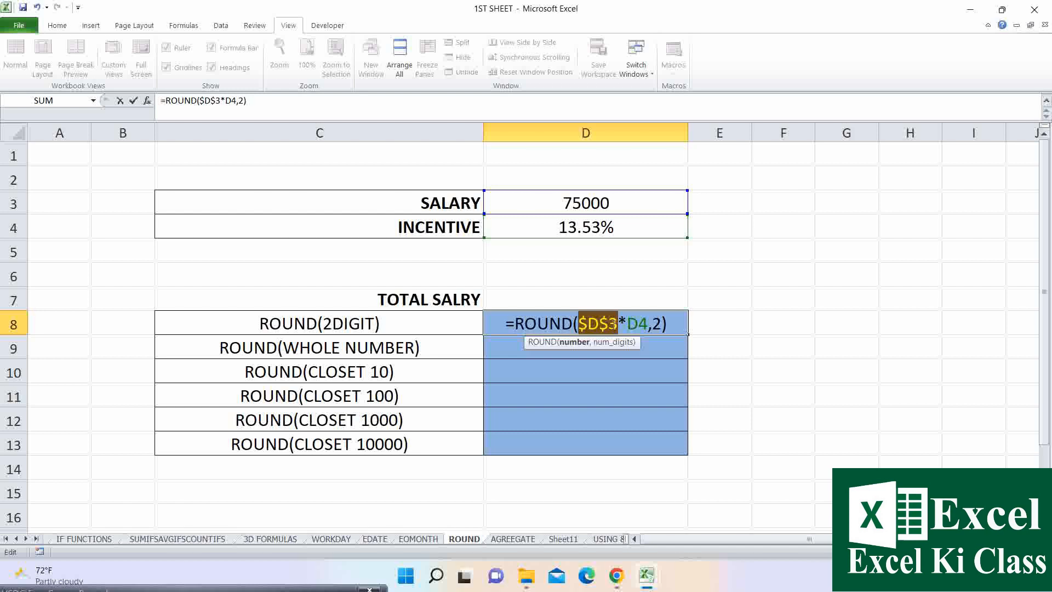
pyautogui.click(639, 324)
pyautogui.press('F4')
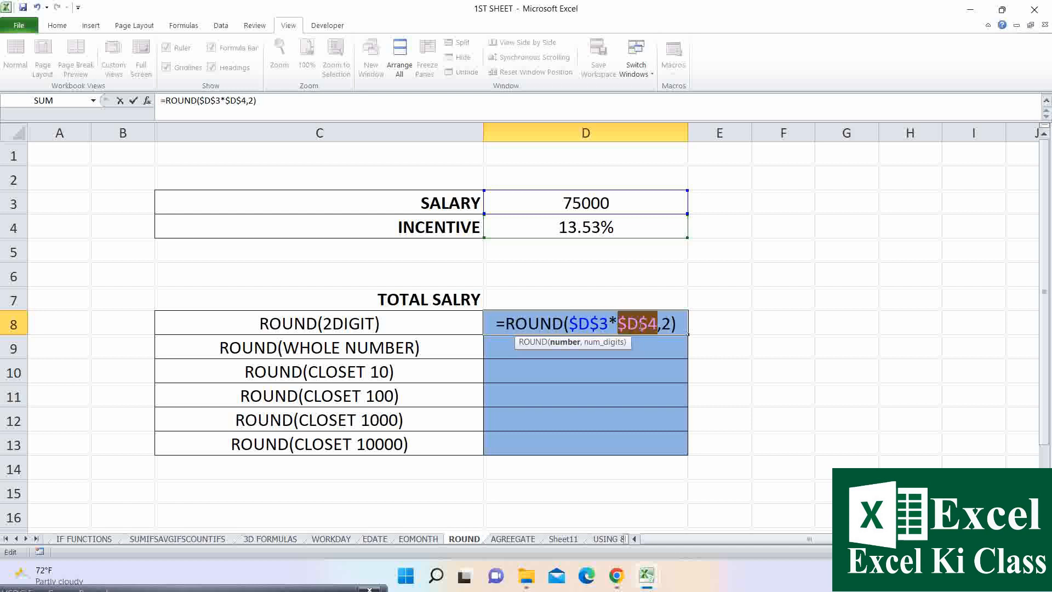
pyautogui.press('Return')
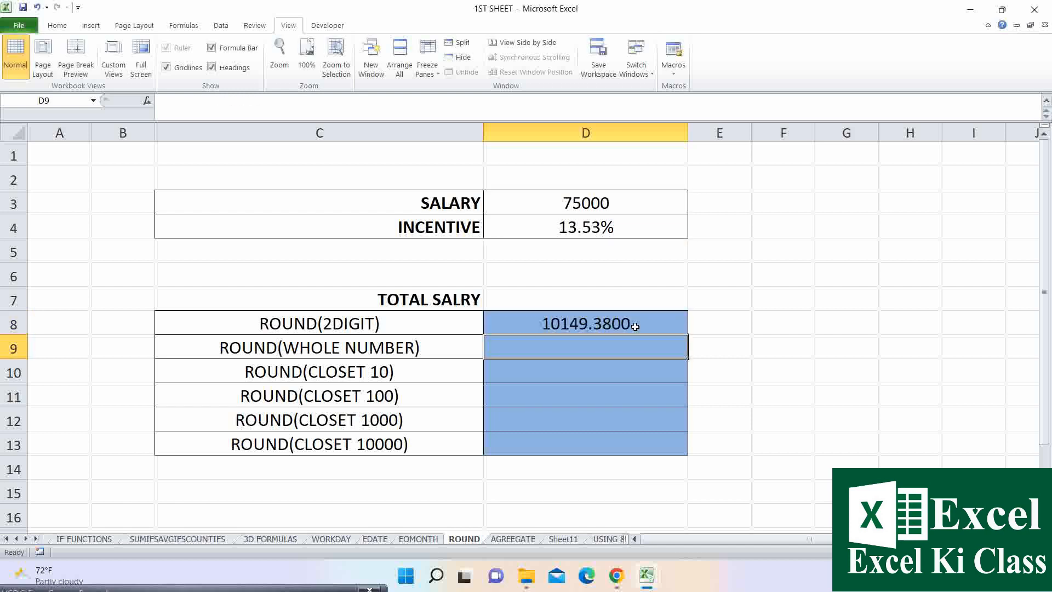
# Copy the ROUND formula from D8 into the remaining rounding cells D9:D13
pyautogui.click(639, 325)
pyautogui.hotkey('ctrl', 'c')
pyautogui.keyDown('shift'); pyautogui.click(629, 437); pyautogui.keyUp('shift')
pyautogui.hotkey('ctrl', 'v')
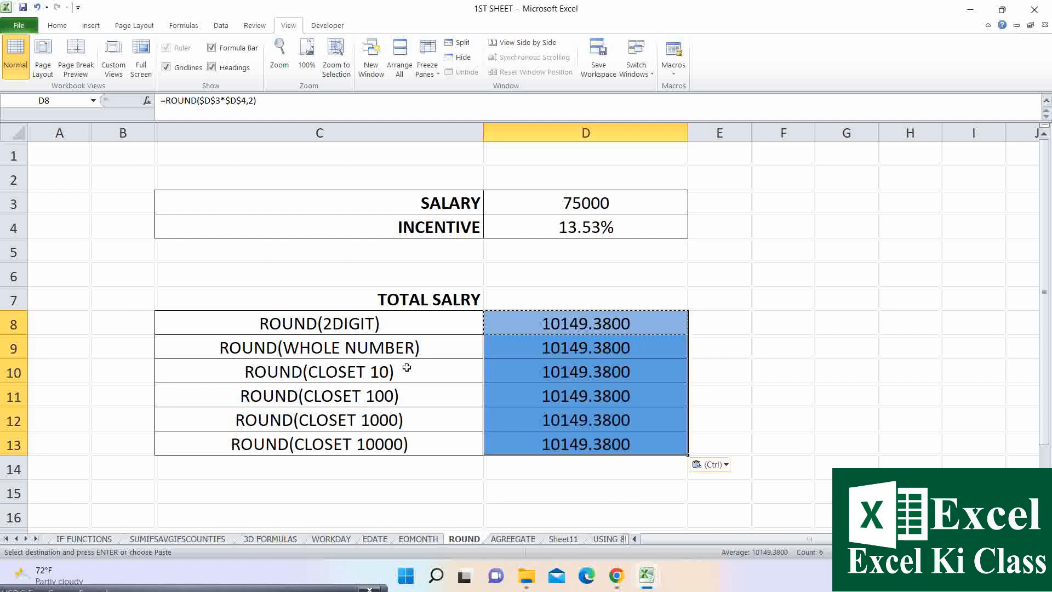
# Change the number of digits in the ROUND(WHOLE NUMBER) formula in D9 to 0, giving =ROUND($D$3*$D$4,0)
pyautogui.click(601, 352)
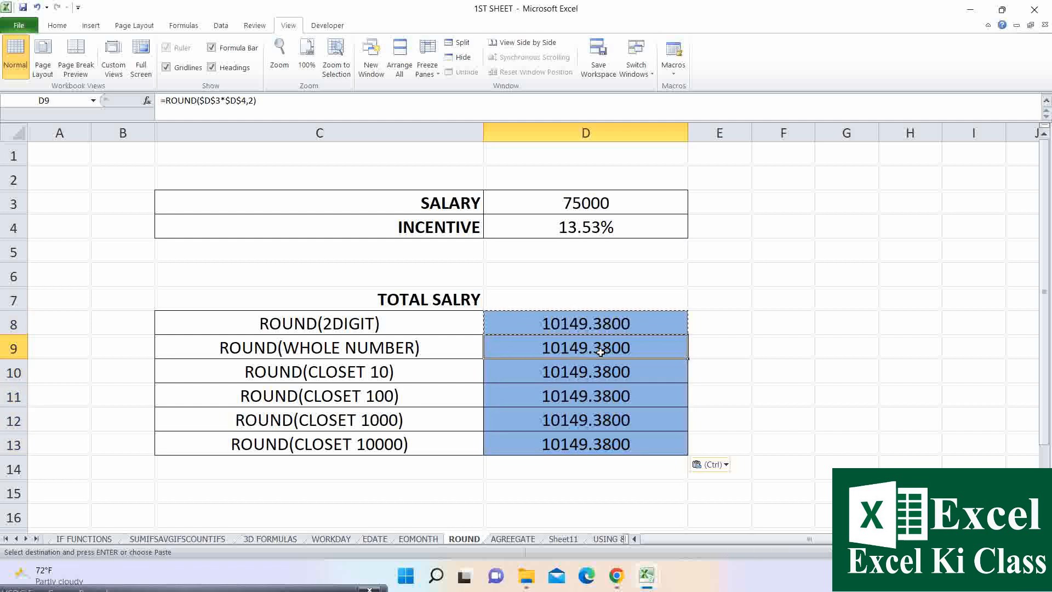
pyautogui.press('F2')
pyautogui.press('Left')
pyautogui.press('BackSpace')
pyautogui.write('0')
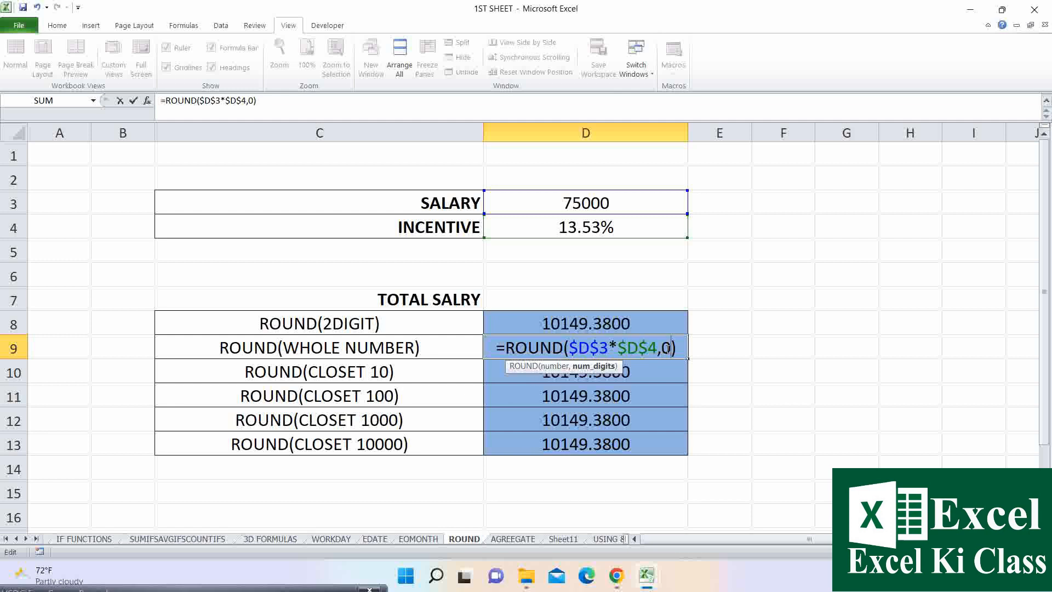
pyautogui.press('Return')
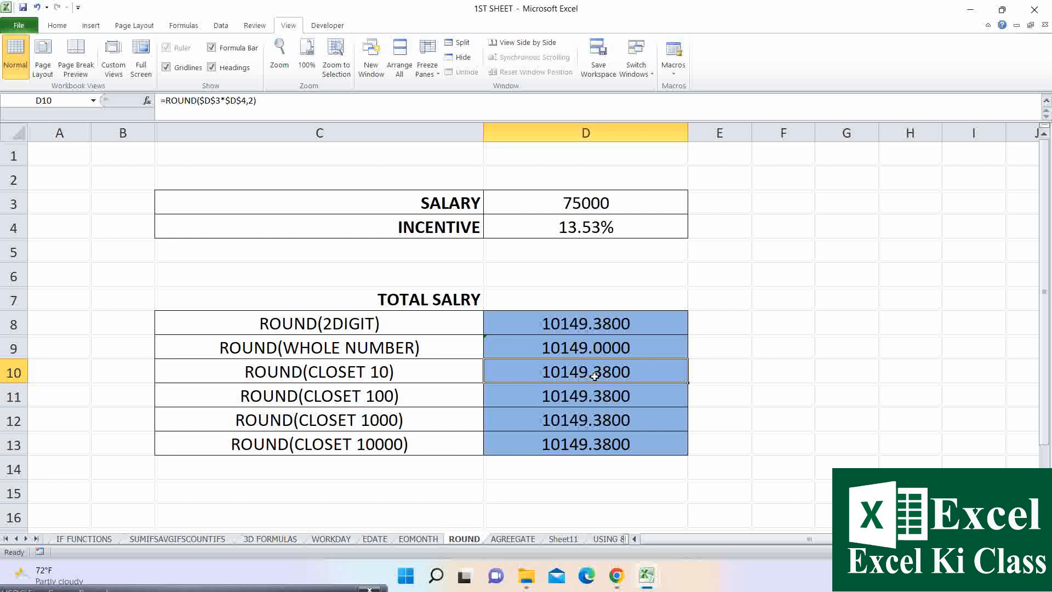
# Change the number of digits in the ROUND(CLOSET 10) formula in D10 to -1
pyautogui.press('F2')
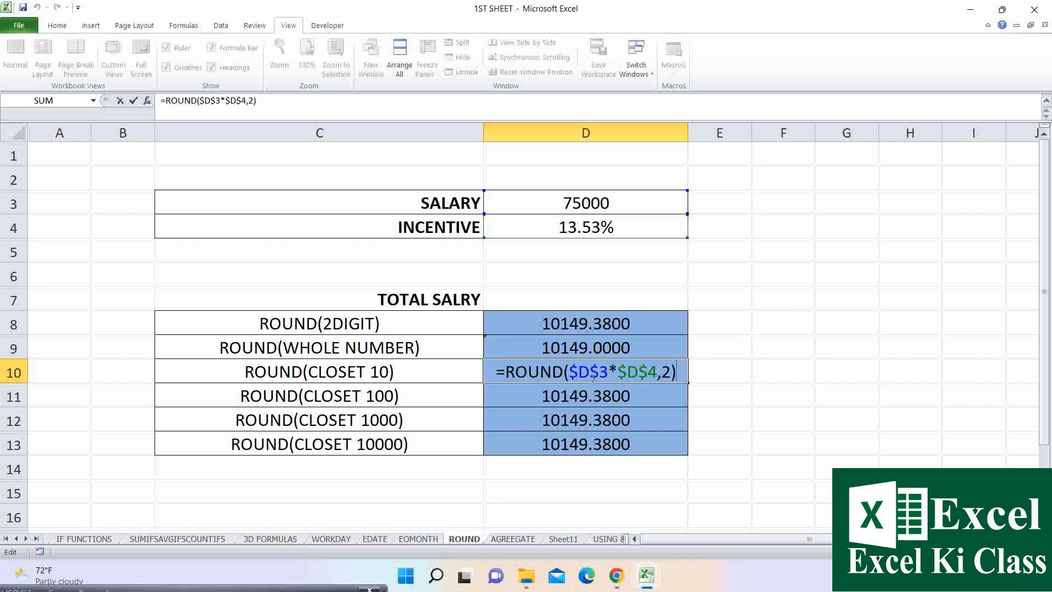
pyautogui.press('Left')
pyautogui.press('BackSpace')
pyautogui.write('-1')
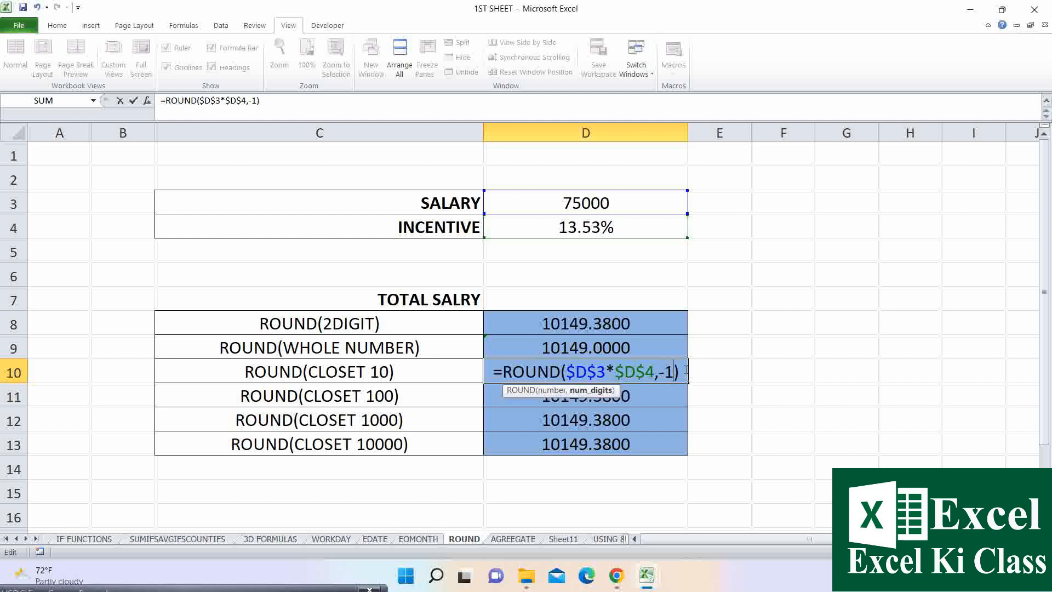
pyautogui.press('Return')
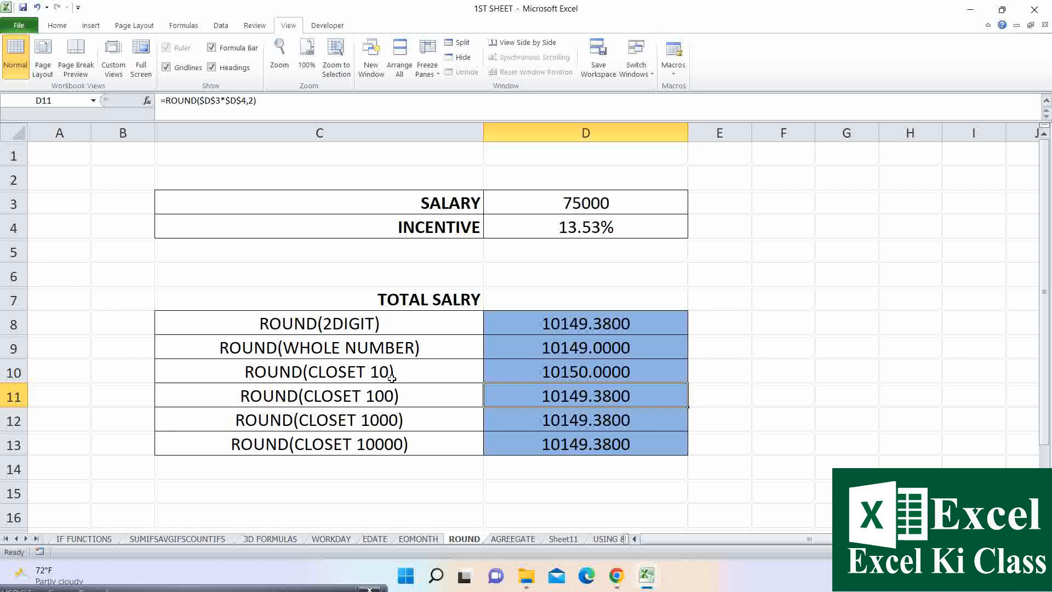
# Change the number of digits in the ROUND(CLOSET 100) formula in D11 to -2
pyautogui.doubleClick(605, 376)
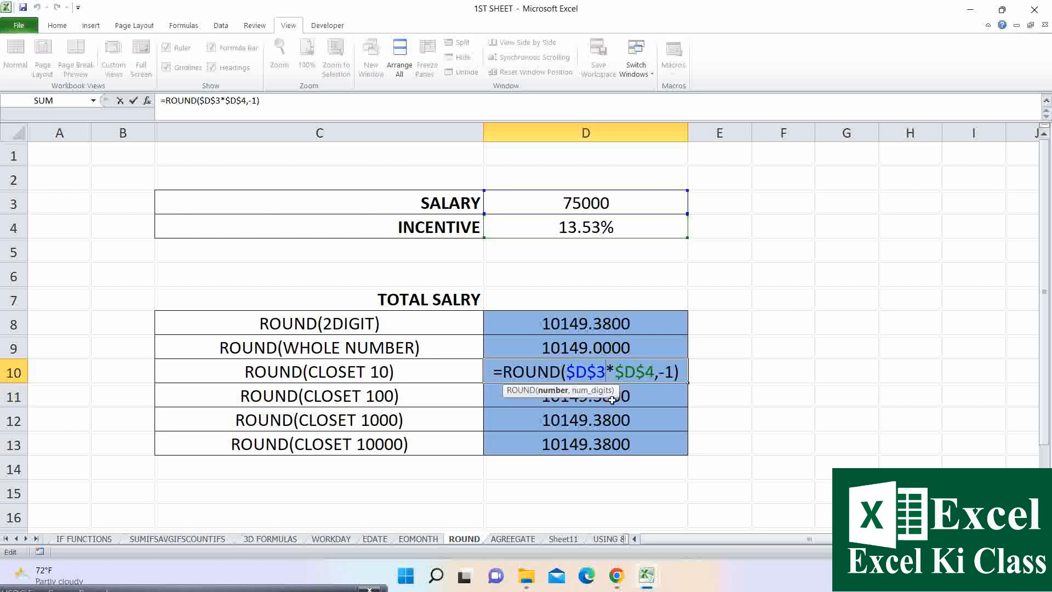
pyautogui.doubleClick(610, 399)
pyautogui.click(667, 396)
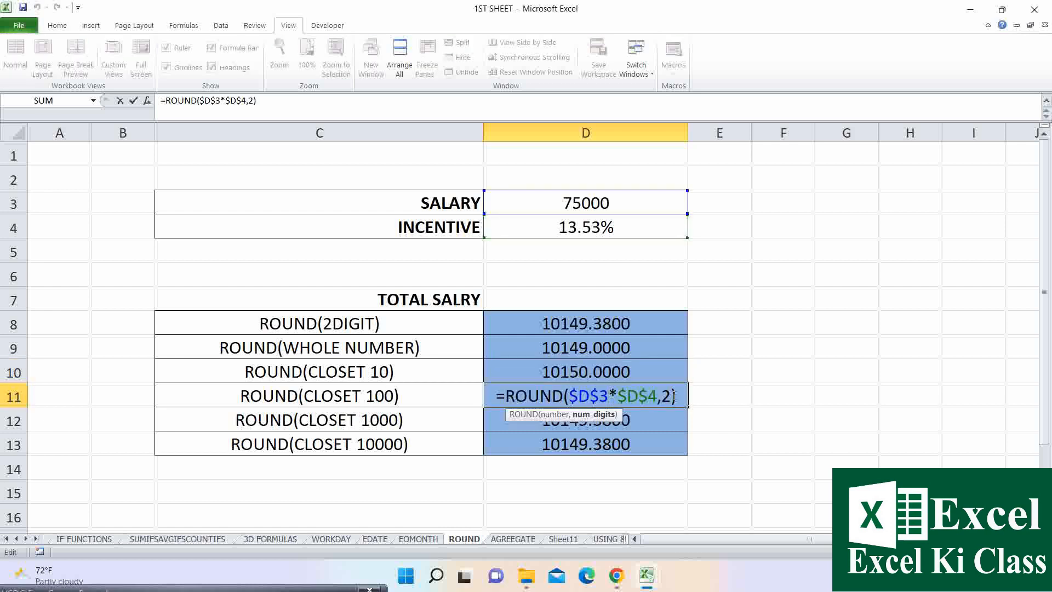
pyautogui.write('-')
pyautogui.press('Return')
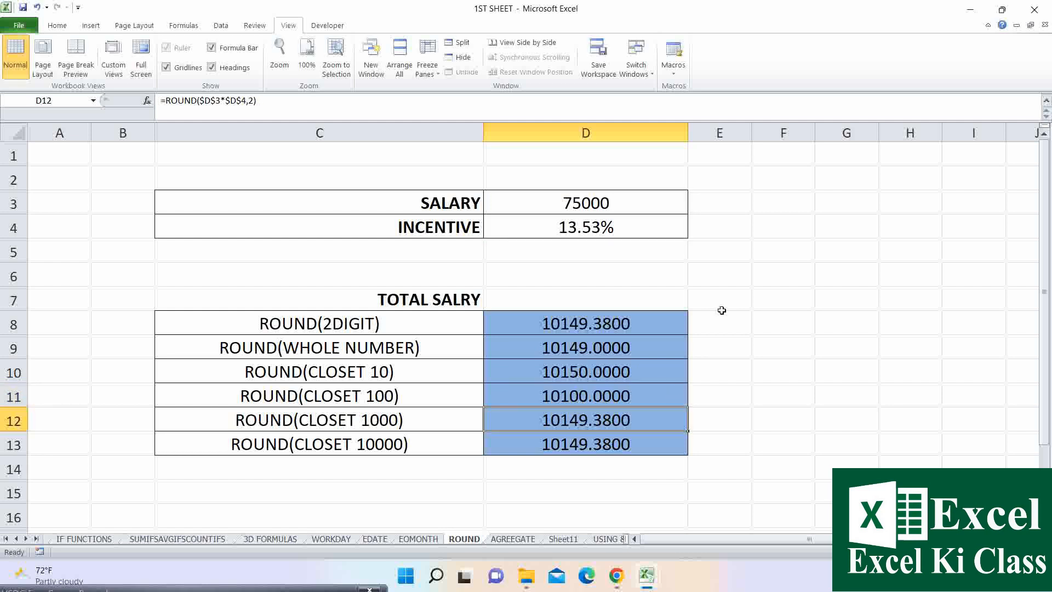
# Change the number of digits in the ROUND(CLOSET 1000) formula in D12 to -3
pyautogui.doubleClick(614, 421)
pyautogui.click(670, 420)
pyautogui.press('BackSpace')
pyautogui.write('-3')
pyautogui.press('Return')
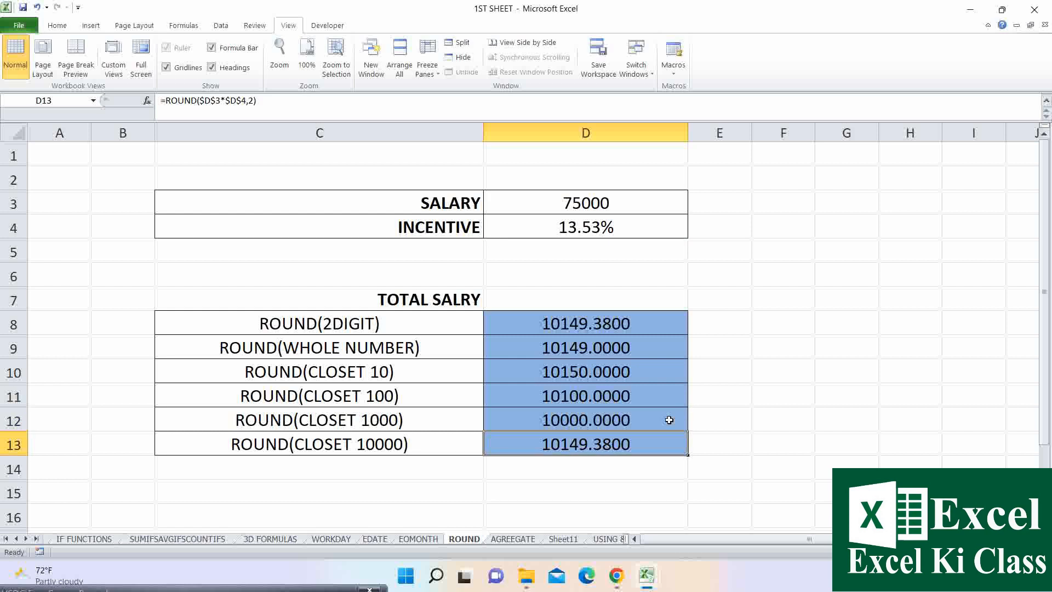
# Change the number of digits in the ROUND(CLOSET 10000) formula in D13 to -4
pyautogui.doubleClick(660, 445)
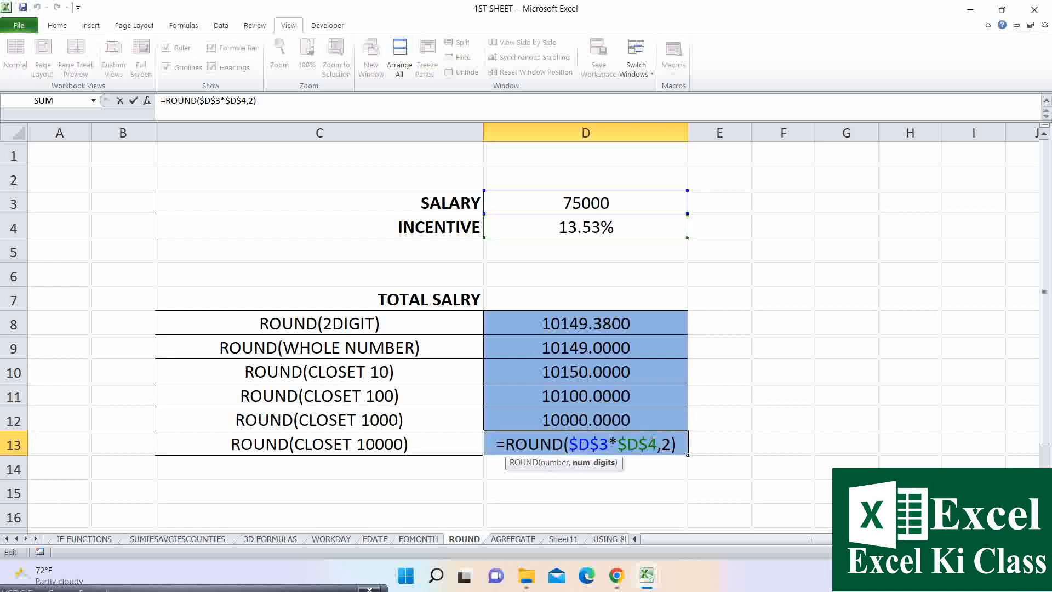
pyautogui.press('Delete')
pyautogui.write('-4')
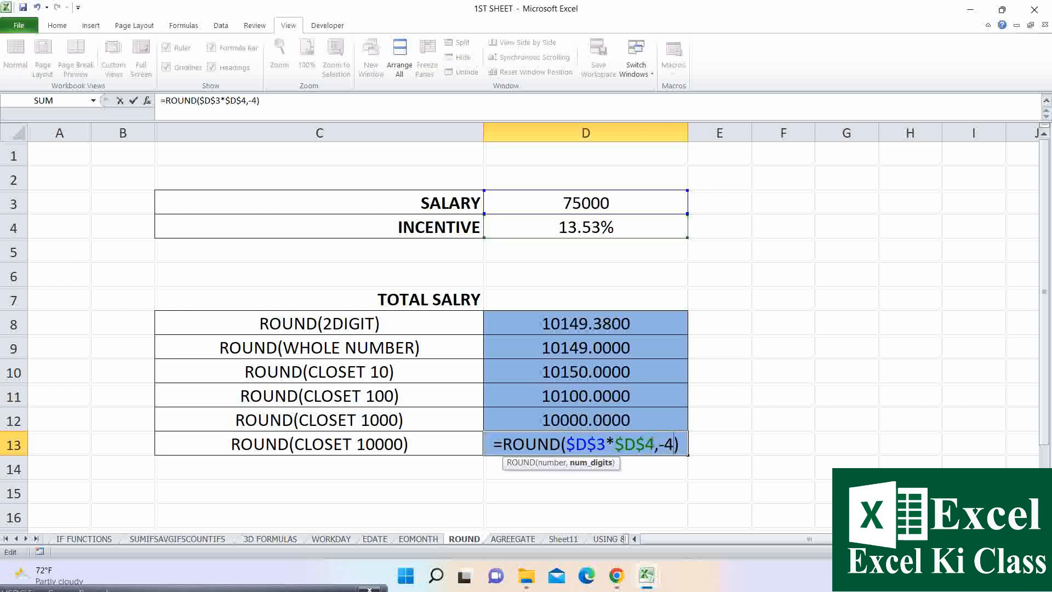
pyautogui.press('Return')
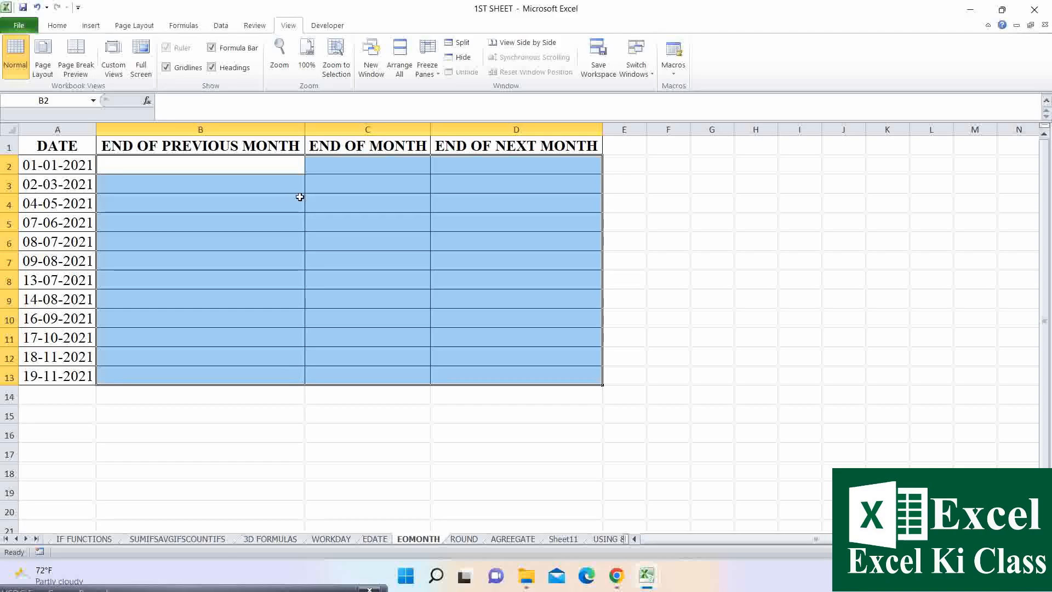
# Enter =EOMONTH(A2,0) in C2 under END OF MONTH on the EOMONTH sheet
pyautogui.moveTo(213, 144); pyautogui.dragTo(510, 149)
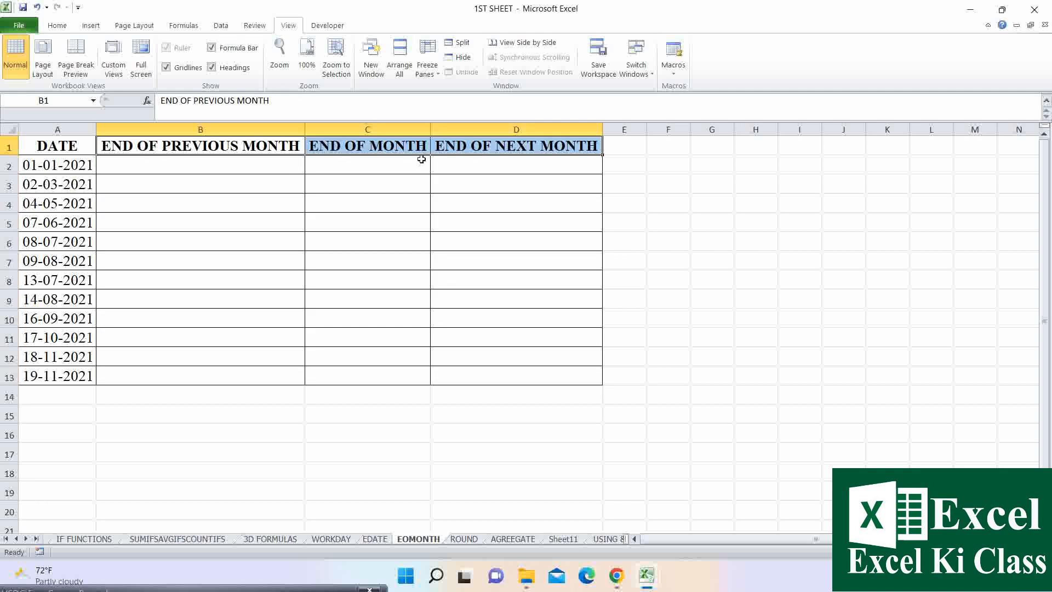
pyautogui.moveTo(70, 163); pyautogui.dragTo(66, 370)
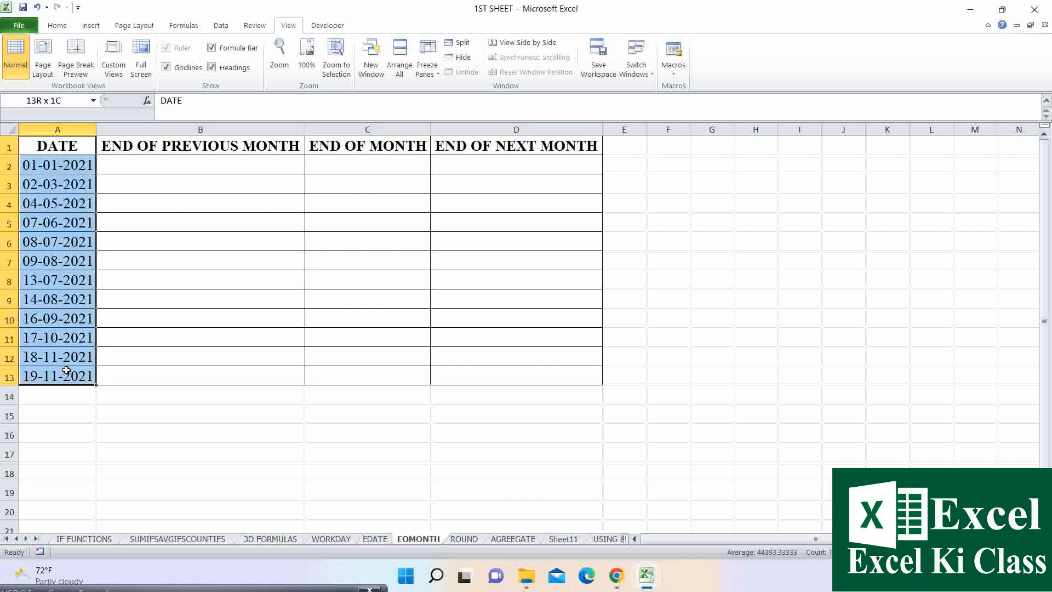
pyautogui.click(359, 164)
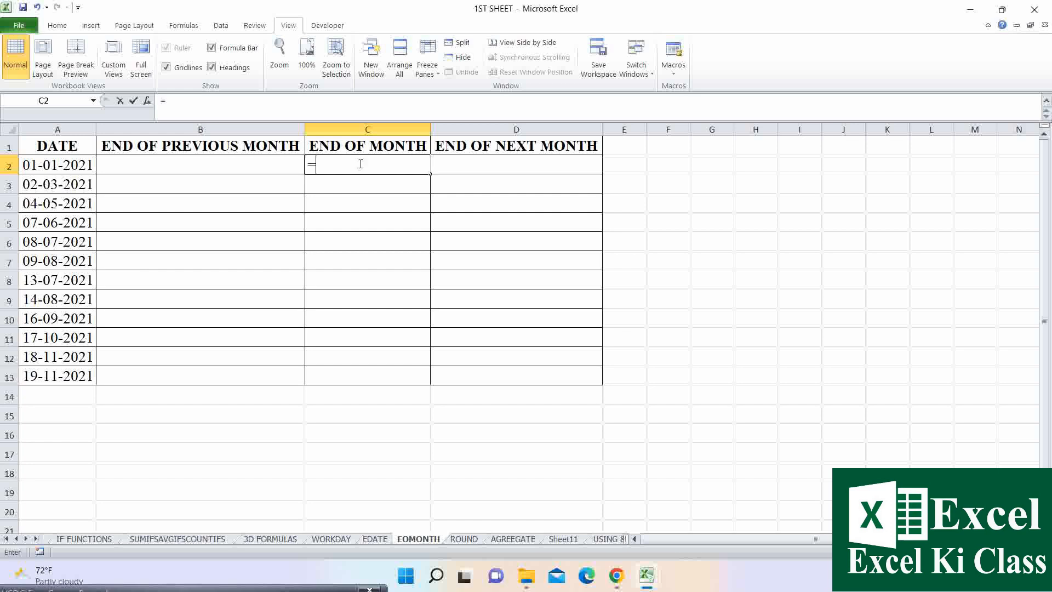
pyautogui.write('=EO')
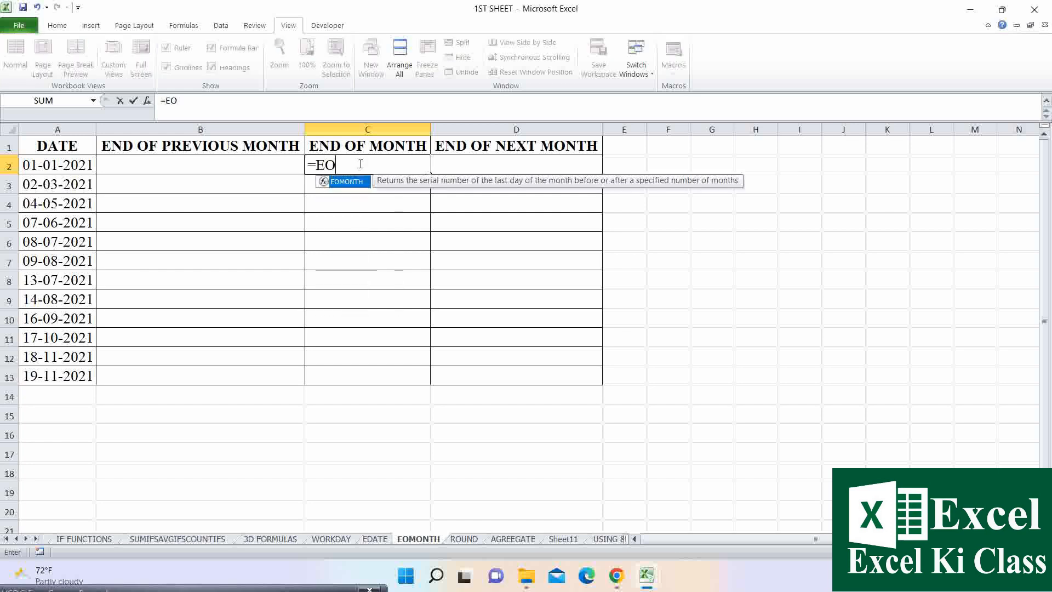
pyautogui.press('Tab')
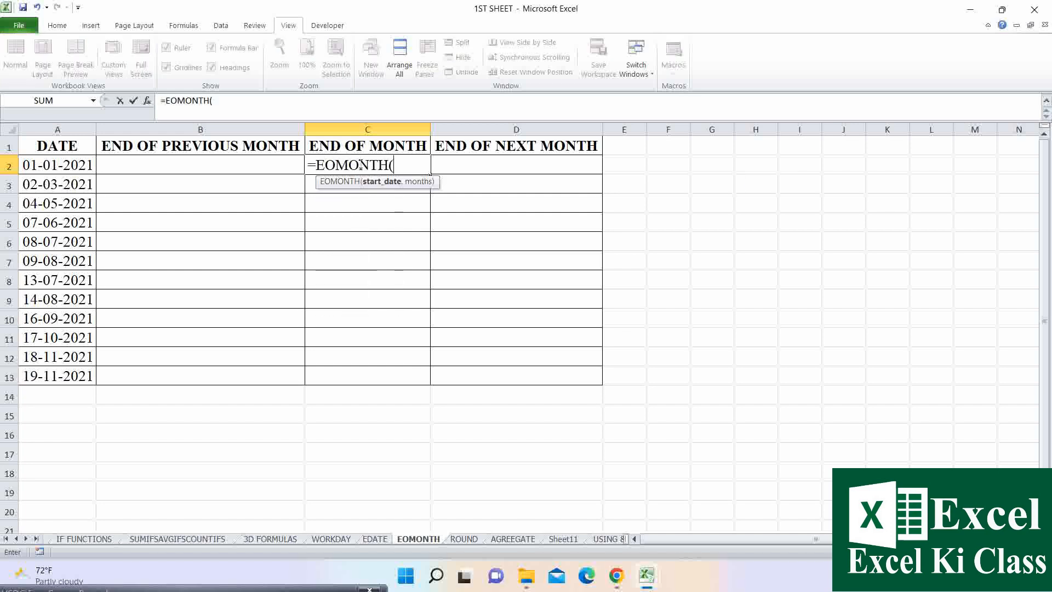
pyautogui.click(55, 166)
pyautogui.write(',')
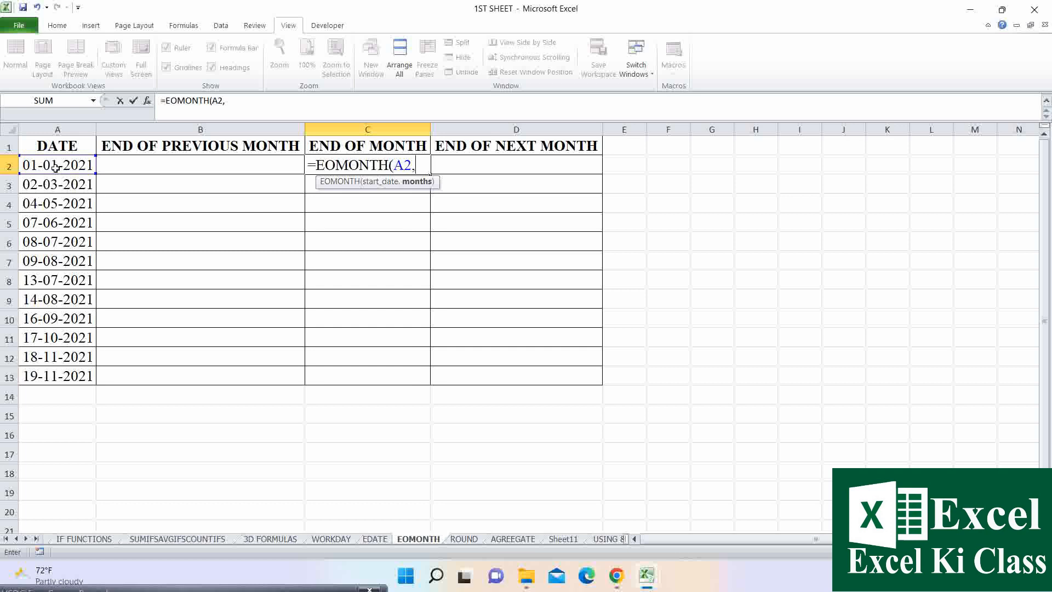
pyautogui.write('0)')
pyautogui.press('Return')
pyautogui.click(374, 164)
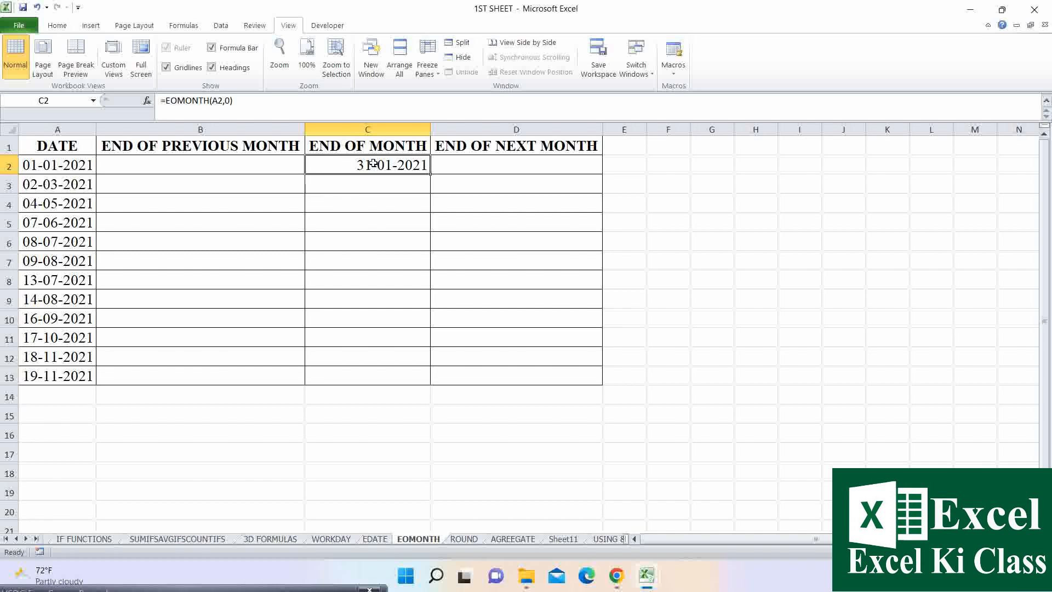
# Clear D2 under END OF NEXT MONTH and enter =EOMONTH(A2,1) there
pyautogui.click(55, 166)
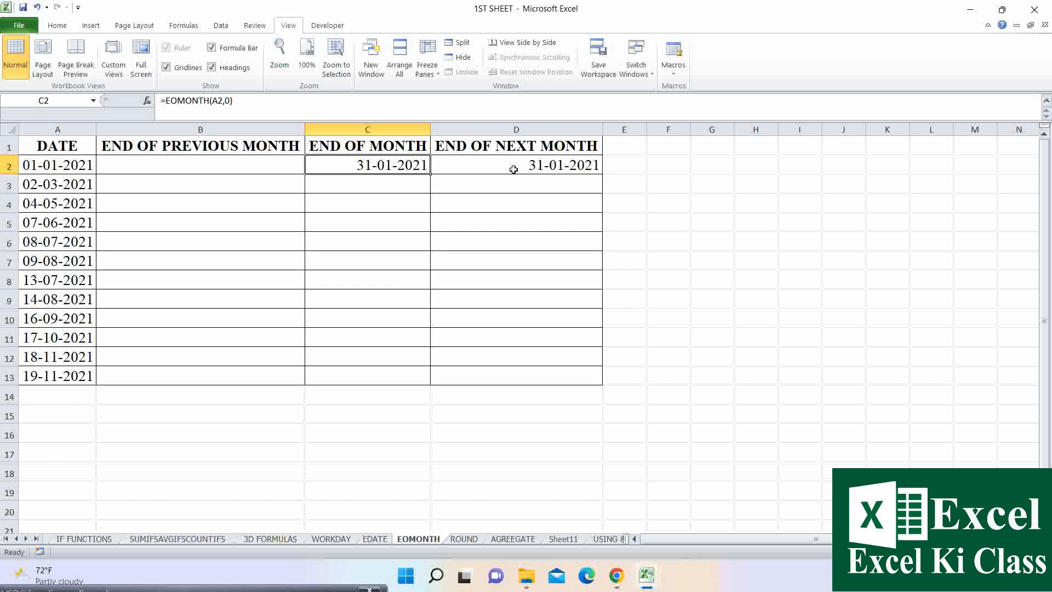
pyautogui.click(514, 170)
pyautogui.press('Delete')
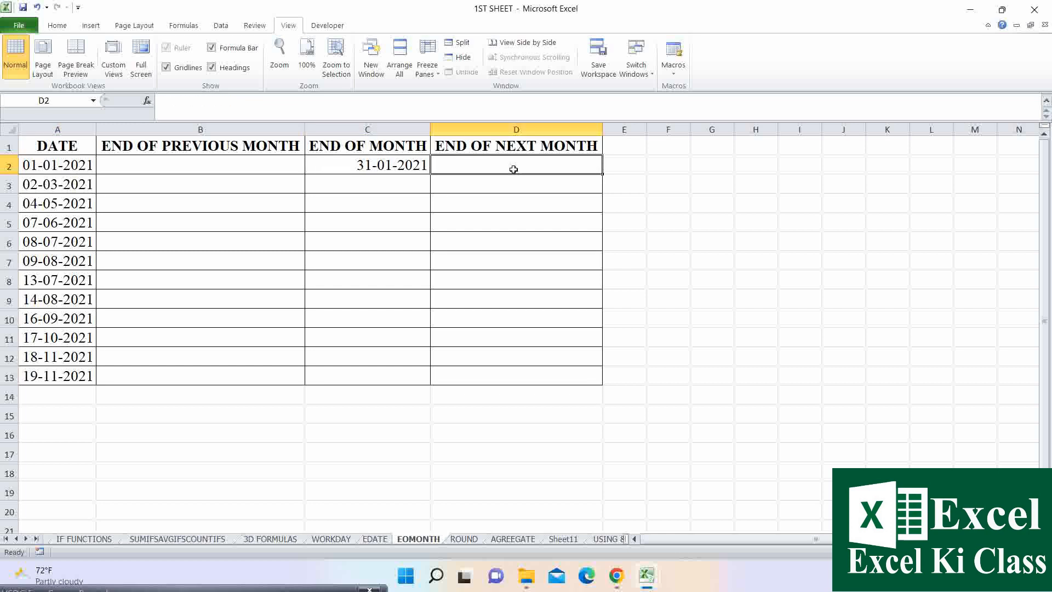
pyautogui.write('=EO')
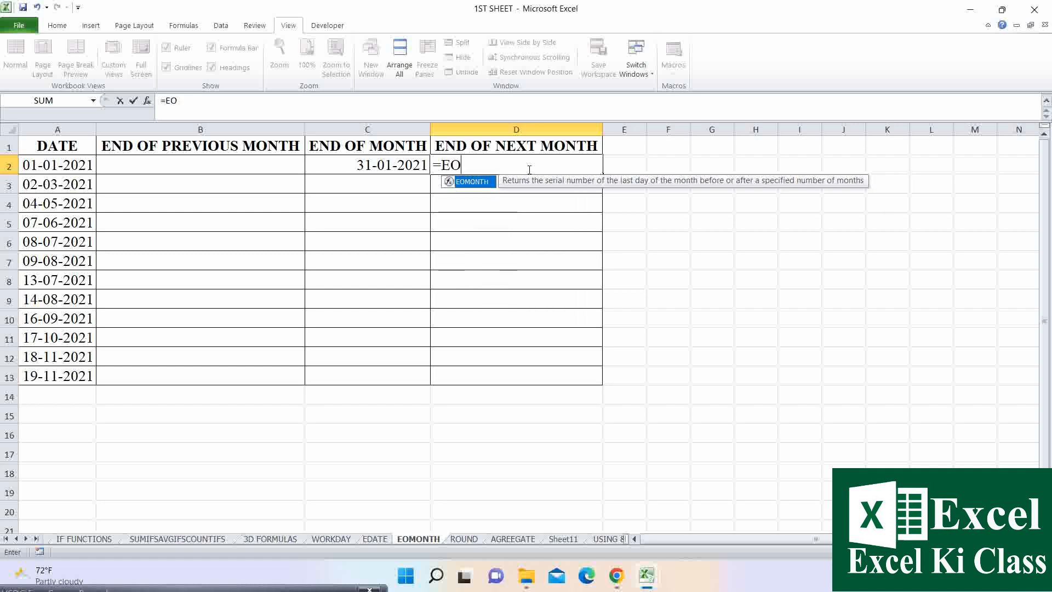
pyautogui.press('Tab')
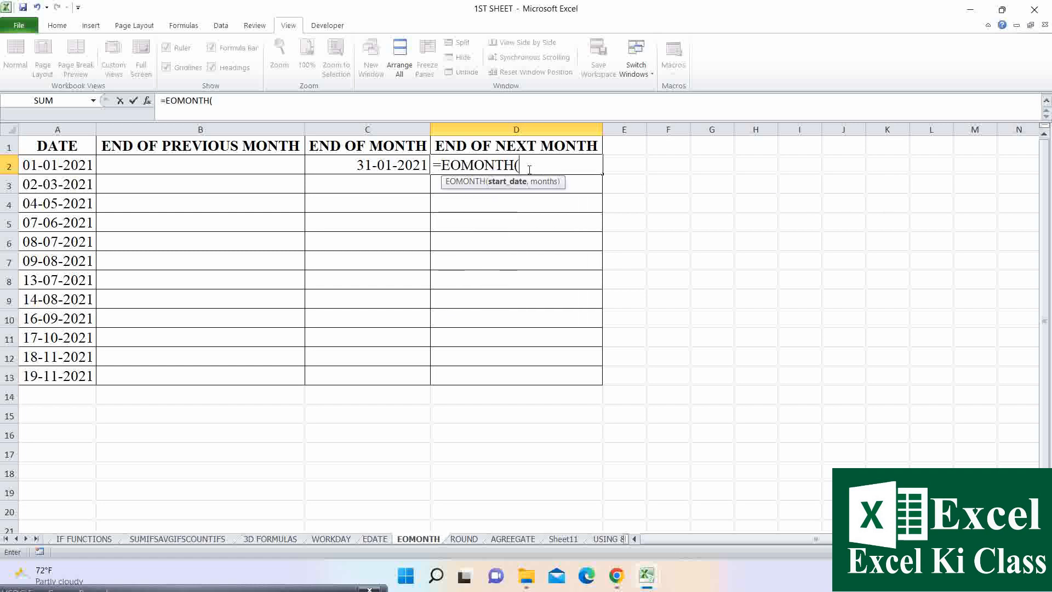
pyautogui.click(68, 160)
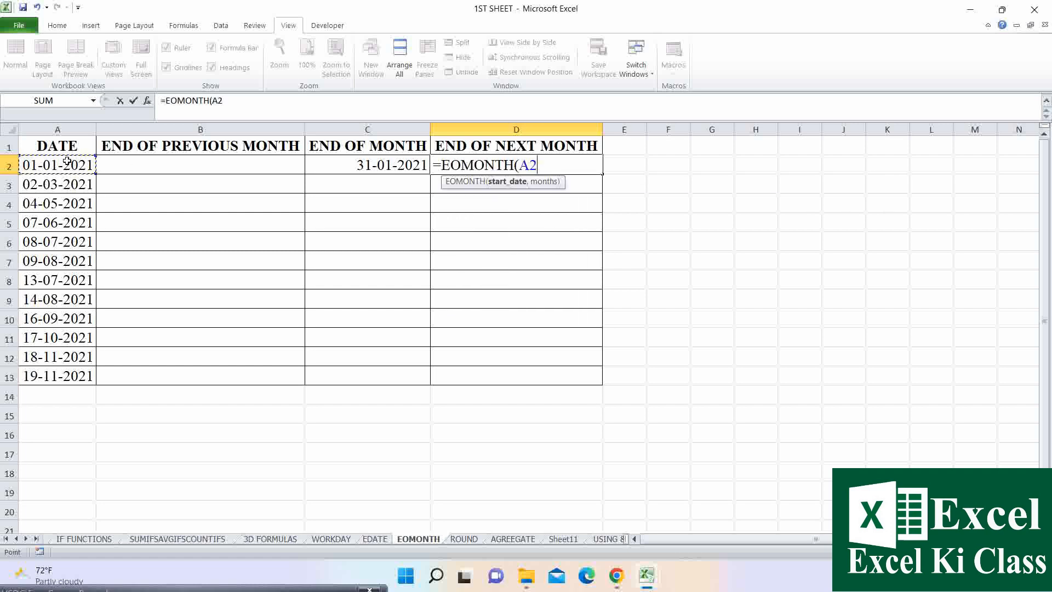
pyautogui.write(',1)')
pyautogui.press('Return')
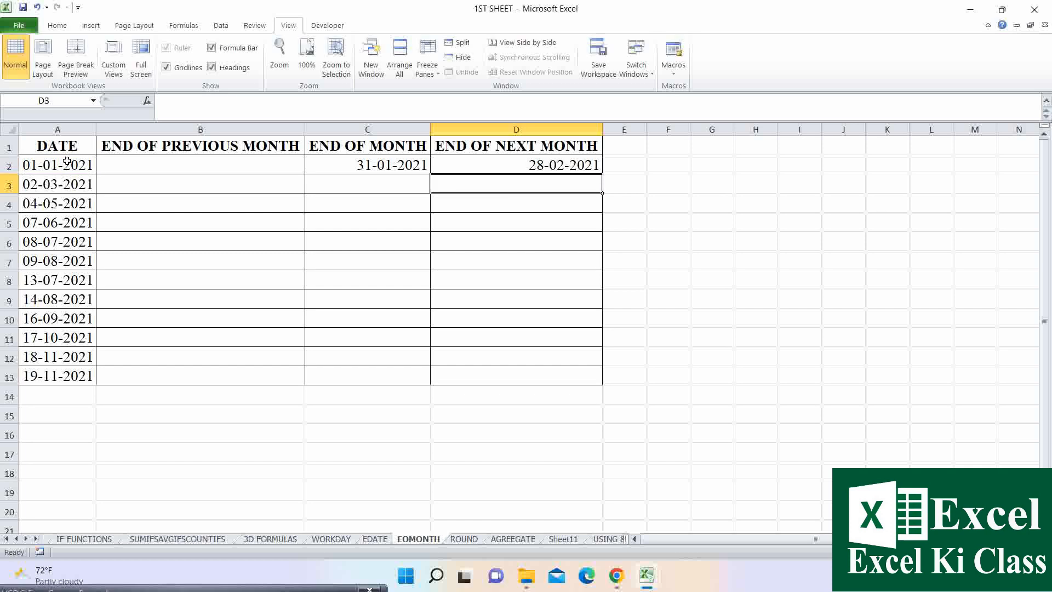
pyautogui.click(547, 164)
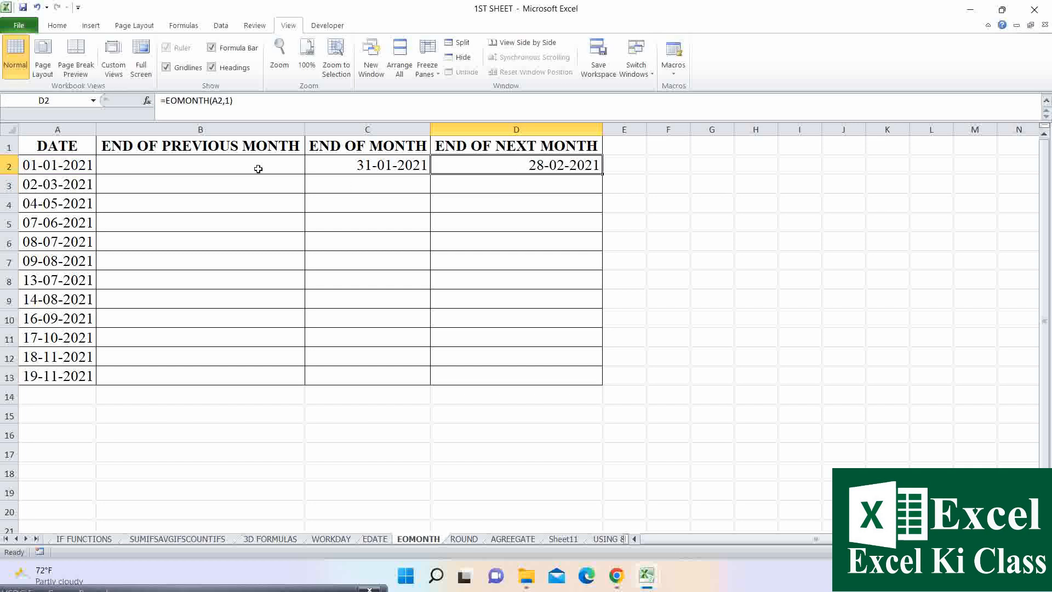
# Enter =EOMONTH(A2,-1) in B2 under END OF PREVIOUS MONTH
pyautogui.doubleClick(233, 166)
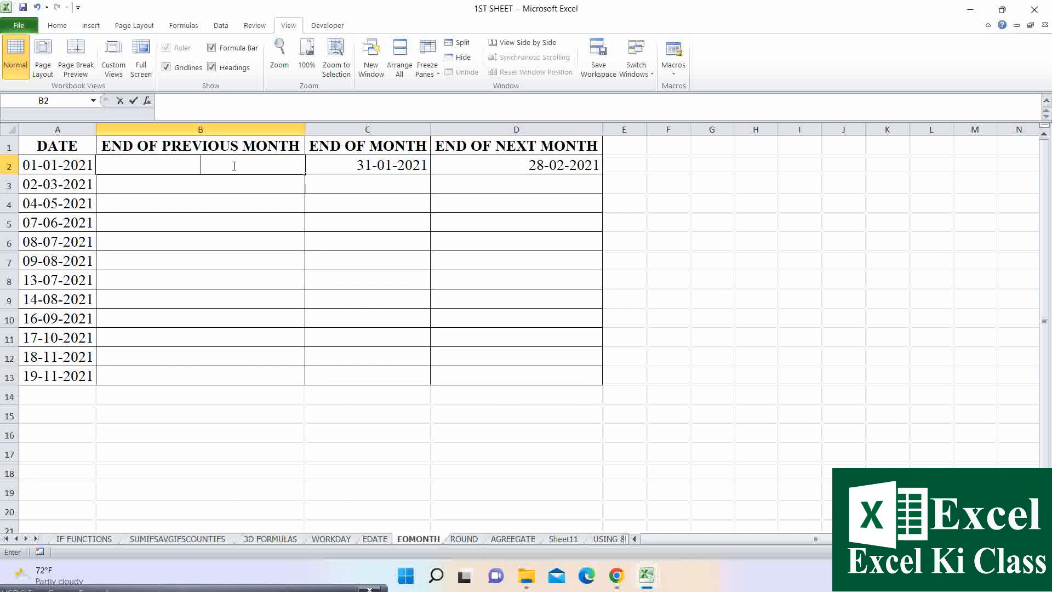
pyautogui.press('Escape')
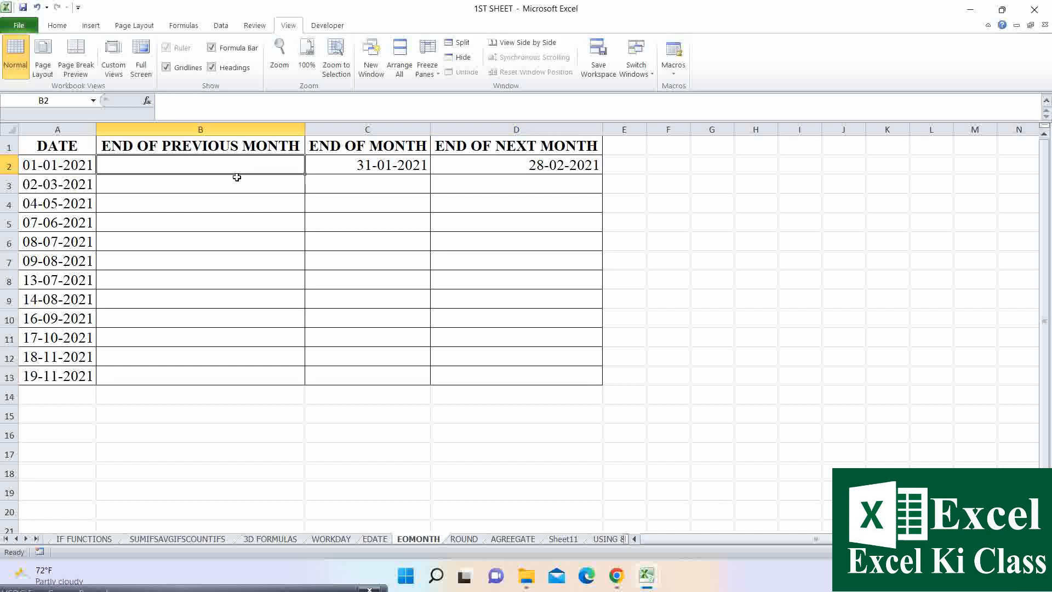
pyautogui.write('=EOD')
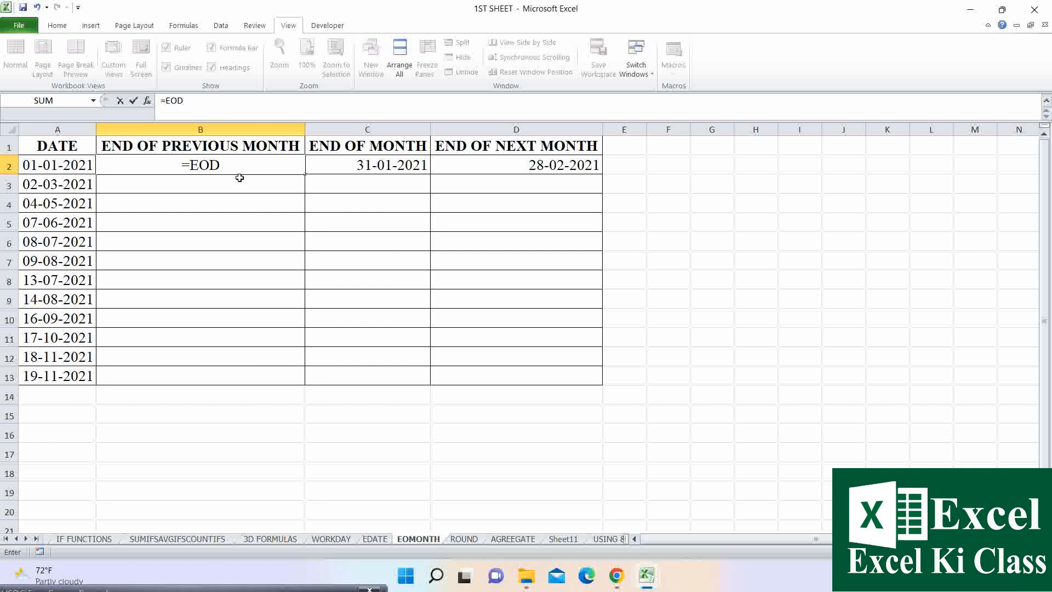
pyautogui.press('BackSpace')
pyautogui.press('Tab')
pyautogui.click(61, 169)
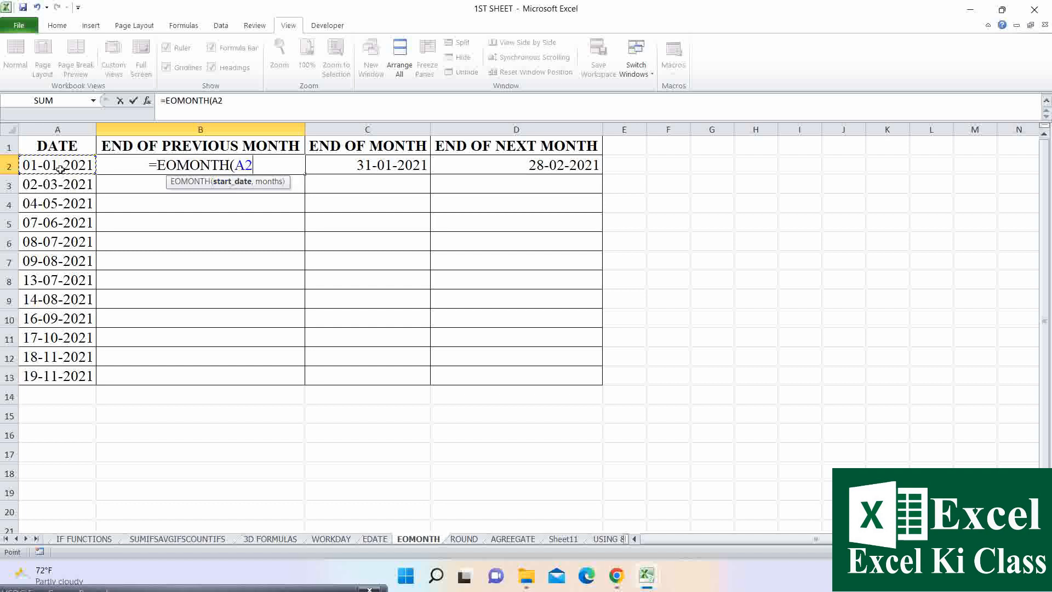
pyautogui.write(',-1)')
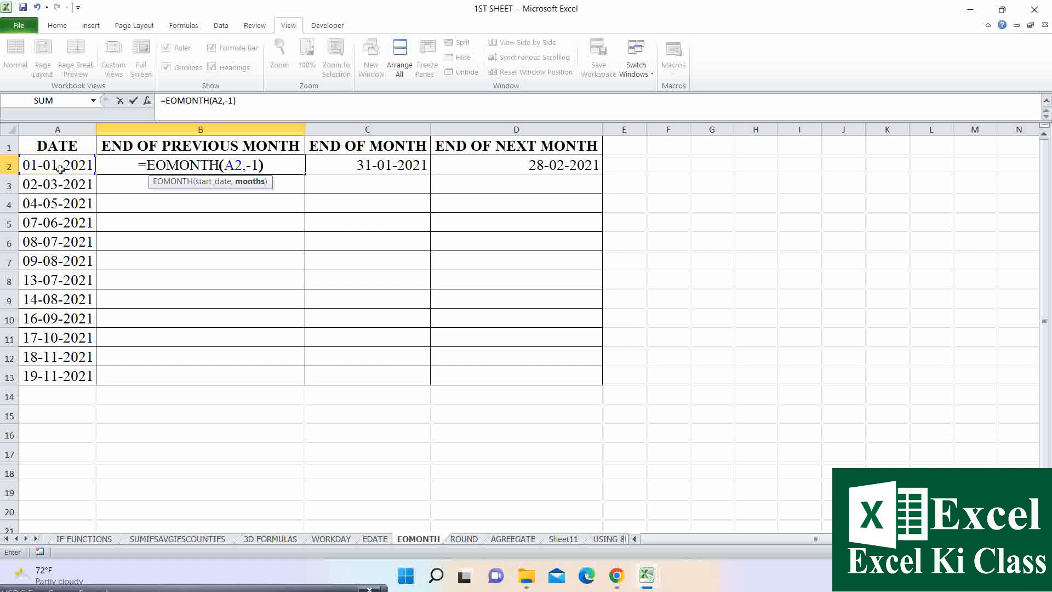
pyautogui.press('Return')
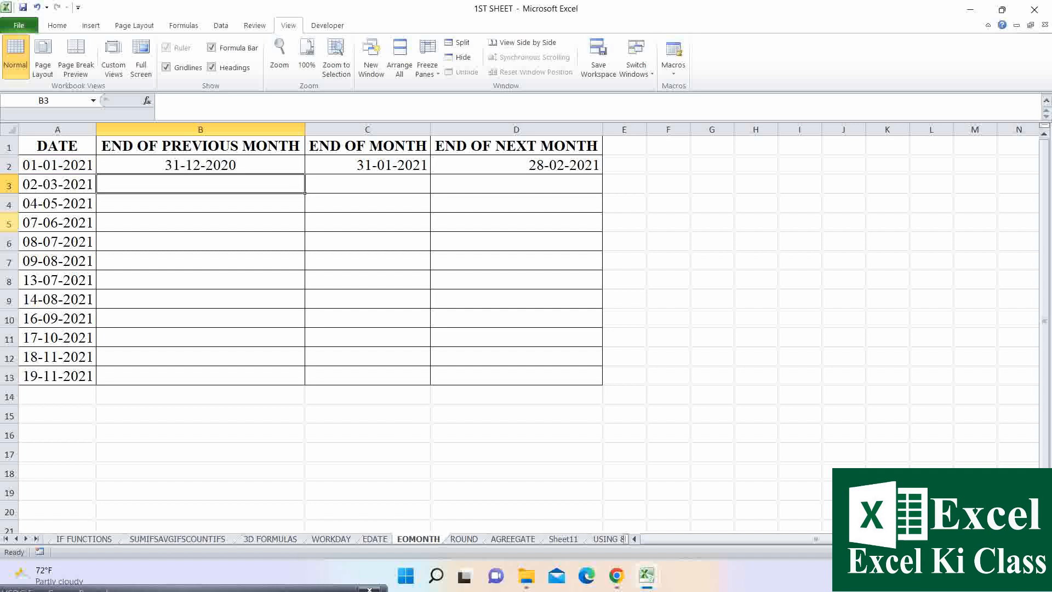
pyautogui.click(407, 164)
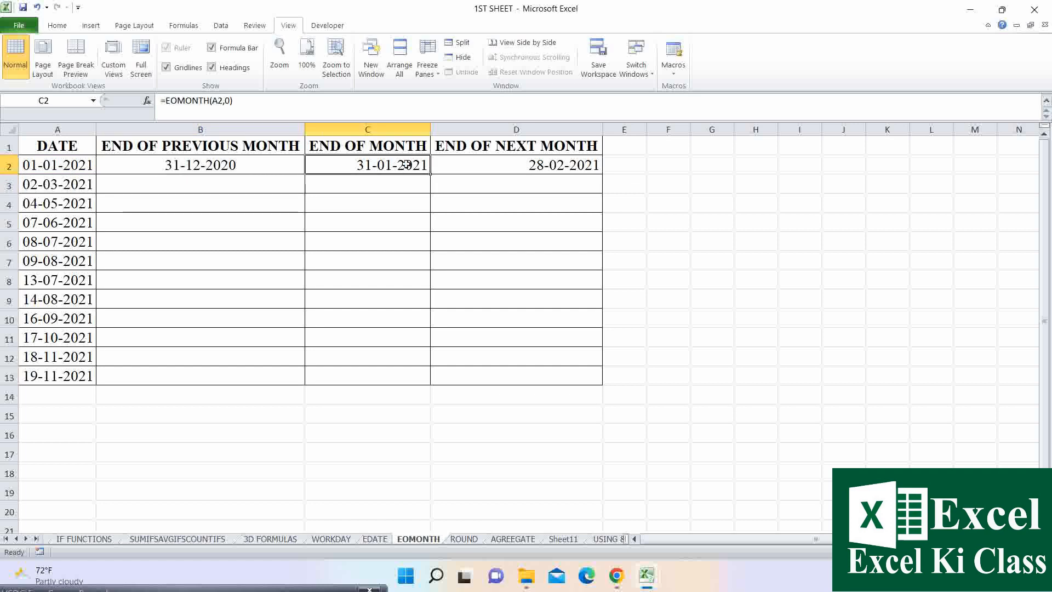
# Copy the three EOMONTH formulas in B2:D2 down through row 13 so every date has its month ends
pyautogui.doubleClick(420, 167)
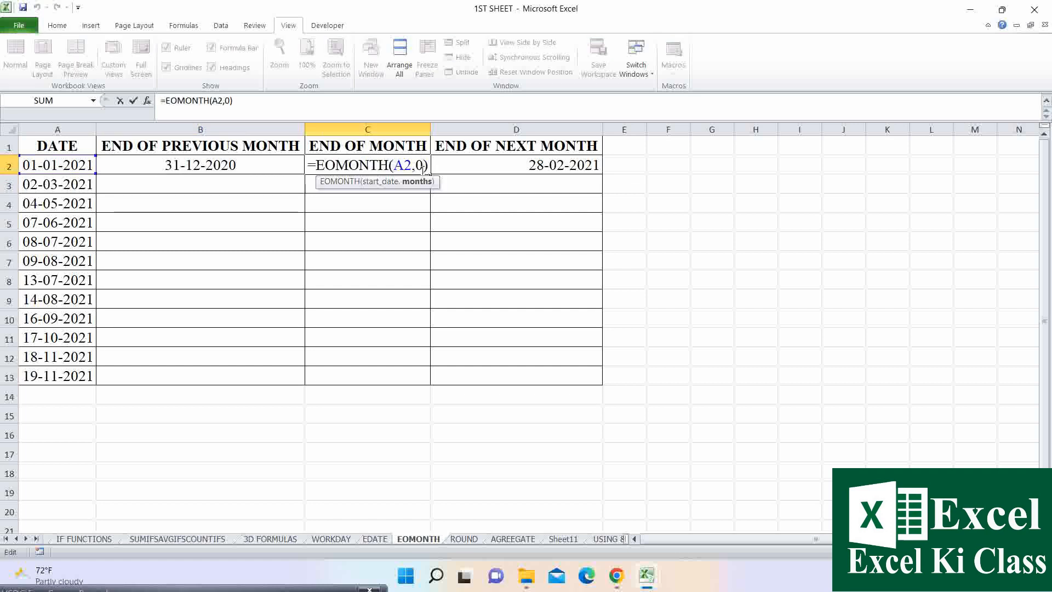
pyautogui.click(449, 166)
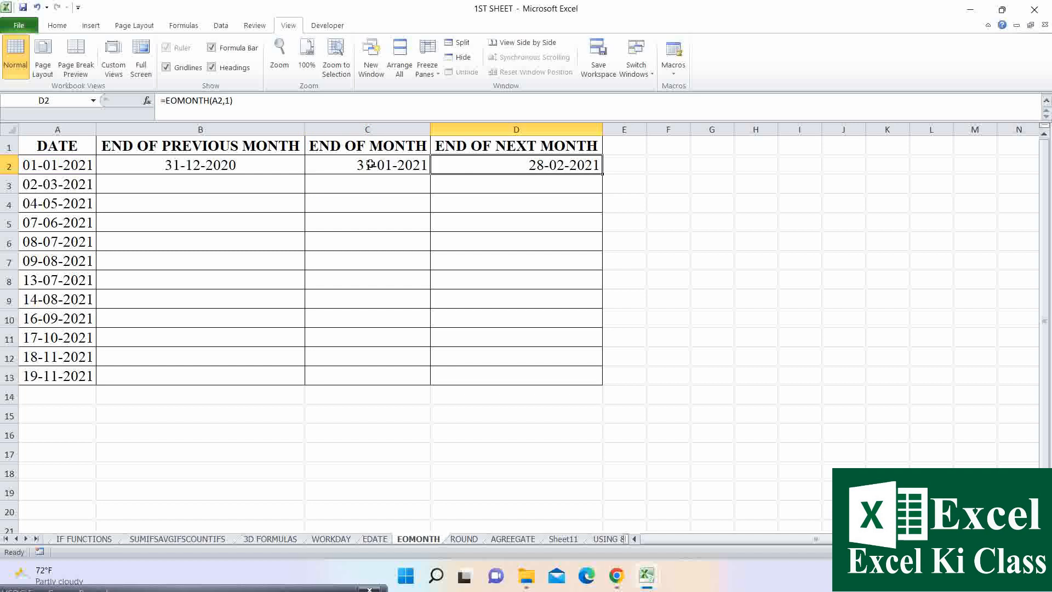
pyautogui.click(233, 162)
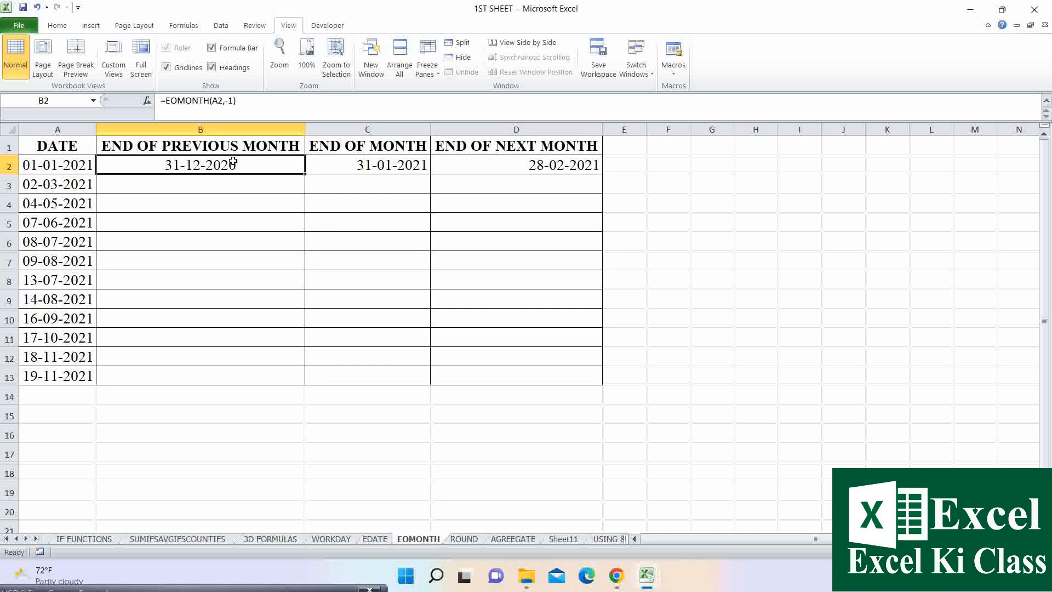
pyautogui.hotkey('shift', 'Right')
pyautogui.hotkey('shift', 'Right')
pyautogui.hotkey('ctrl', 'c')
pyautogui.hotkey('shift', 'Down')
pyautogui.hotkey('shift', 'Down')
pyautogui.hotkey('shift', 'Down')
pyautogui.hotkey('shift', 'Down')
pyautogui.hotkey('shift', 'Down')
pyautogui.hotkey('shift', 'Down')
pyautogui.hotkey('shift', 'Down')
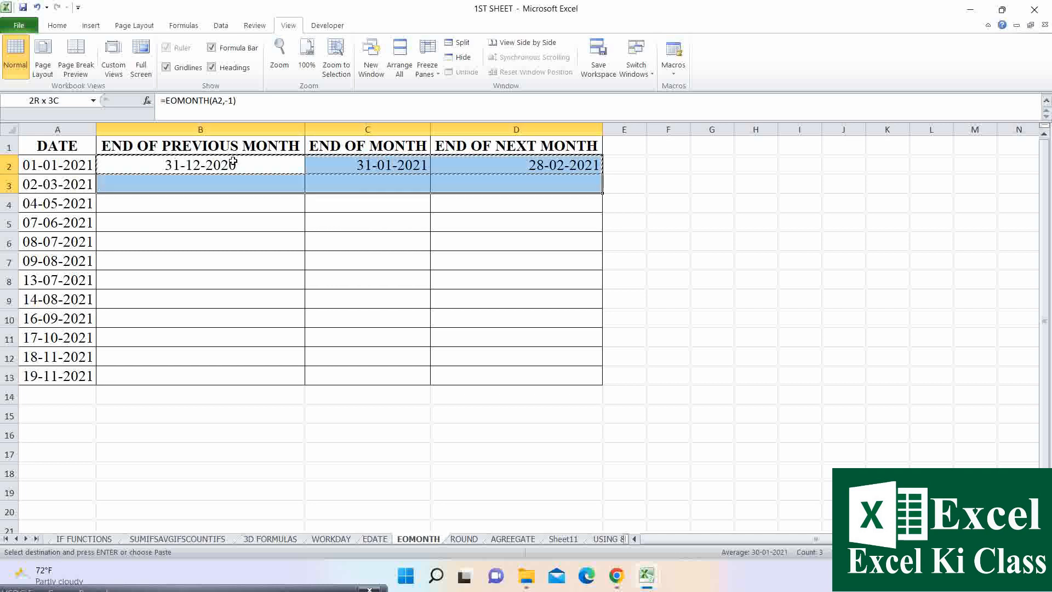
pyautogui.hotkey('shift', 'Down')
pyautogui.hotkey('shift', 'Down')
pyautogui.hotkey('shift', 'Down')
pyautogui.hotkey('shift', 'Down')
pyautogui.hotkey('ctrl', 'v')
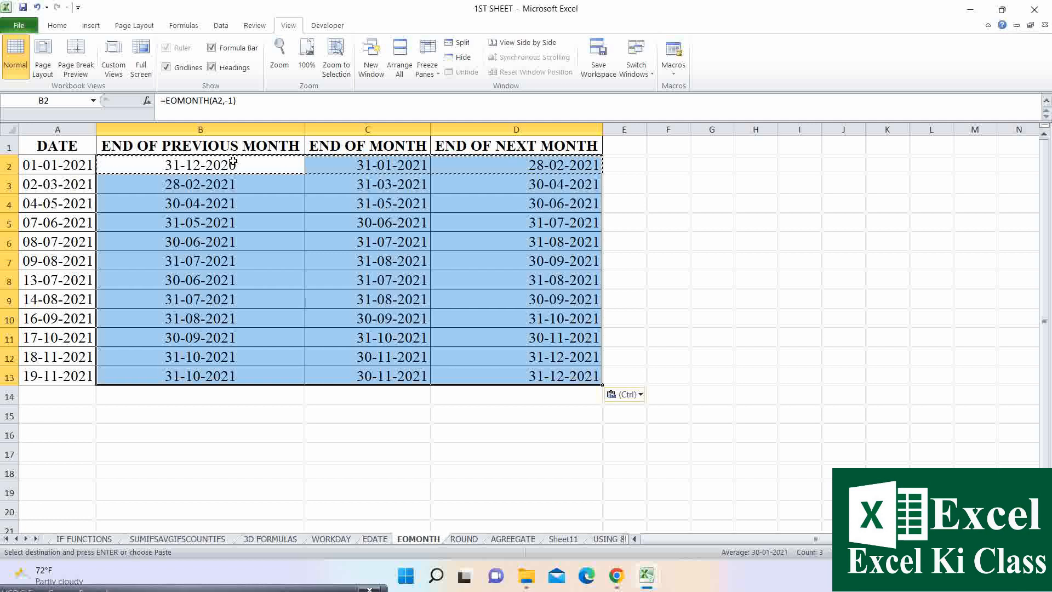
# Centre the month-end dates in B2:D13 horizontally
pyautogui.hotkey('alt', 'h')
pyautogui.press('a')
pyautogui.press('c')
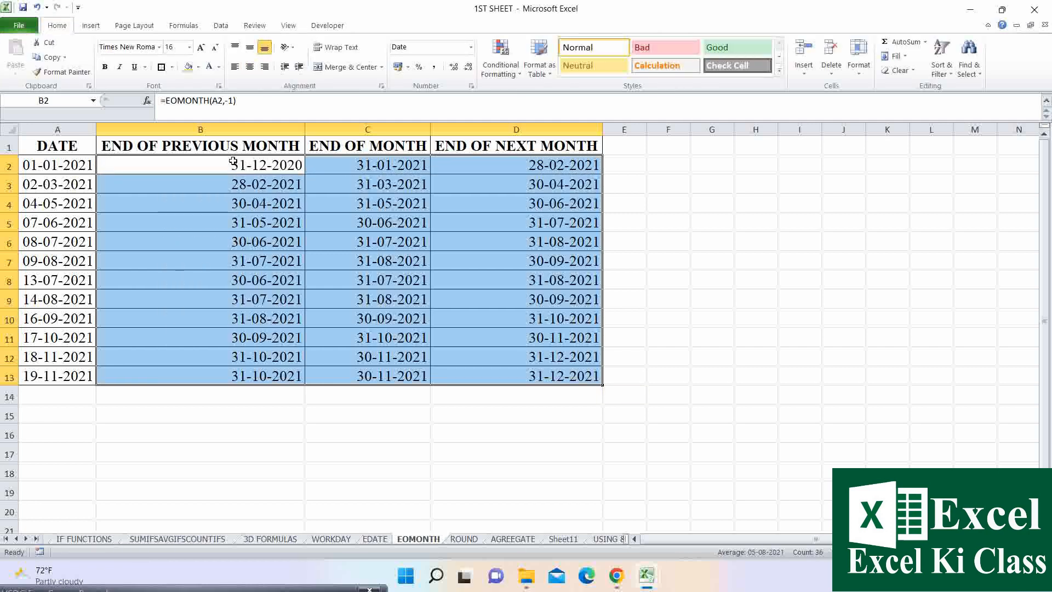
pyautogui.hotkey('alt', 'h')
pyautogui.press('a')
pyautogui.press('c')
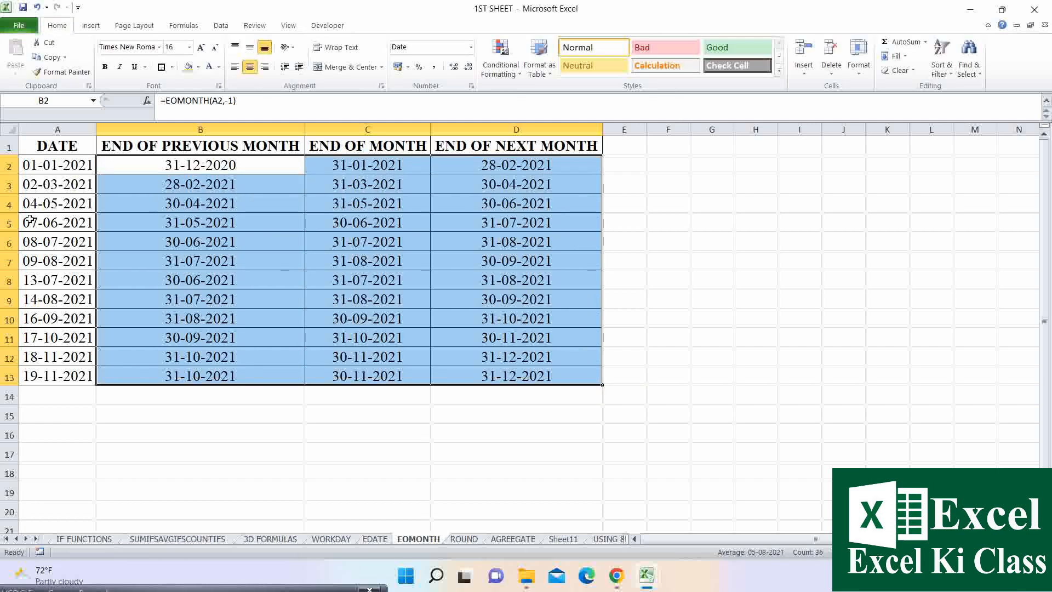
# Shade the 07-06-2021 row, A5:D5, with a tan fill and review its month-end cells
pyautogui.moveTo(36, 222); pyautogui.dragTo(437, 221)
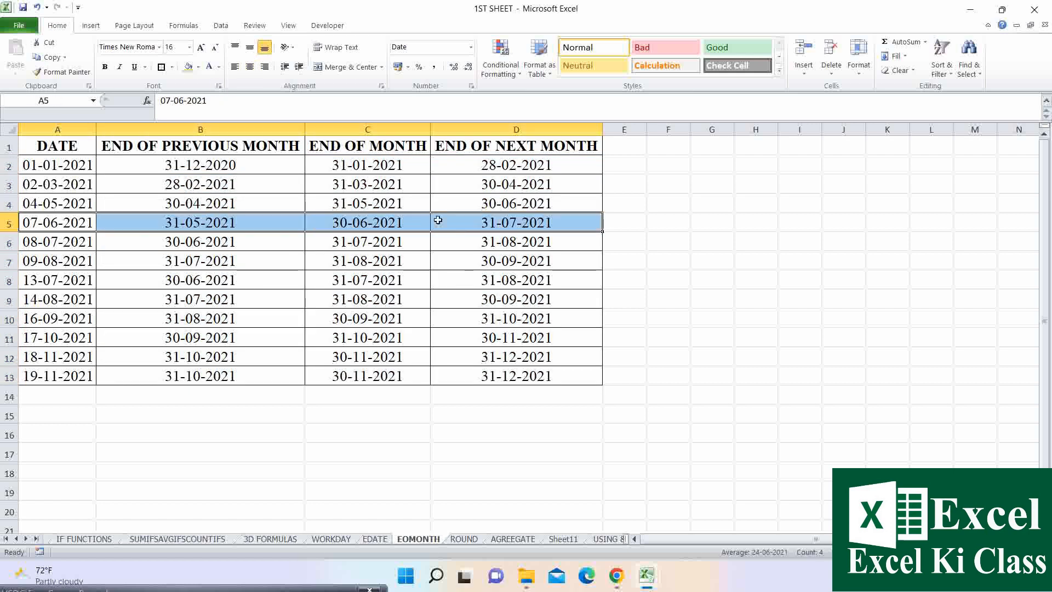
pyautogui.click(189, 70)
pyautogui.click(74, 227)
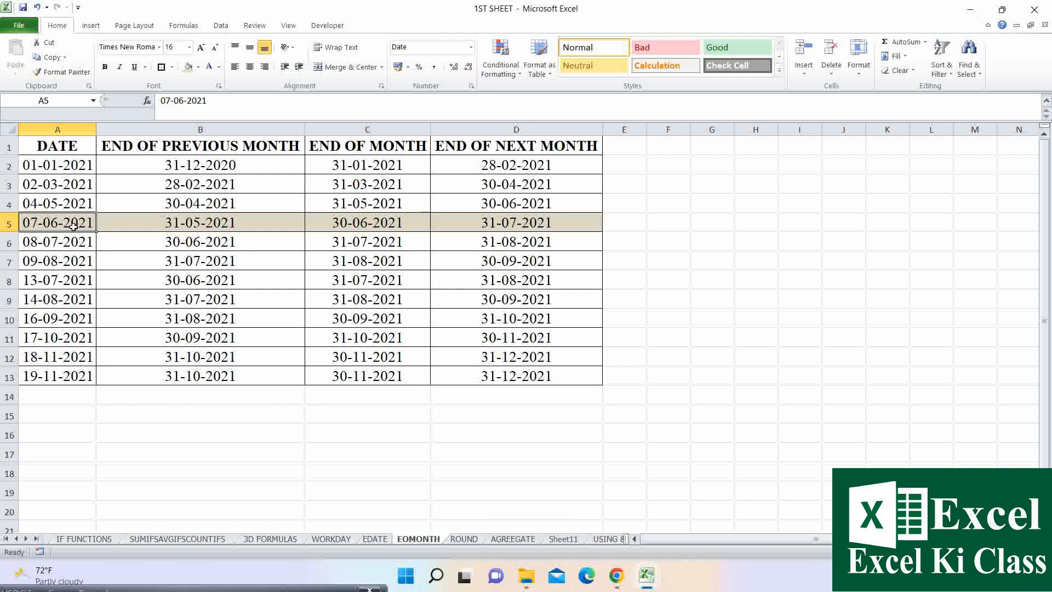
pyautogui.click(377, 225)
pyautogui.click(501, 228)
pyautogui.click(227, 225)
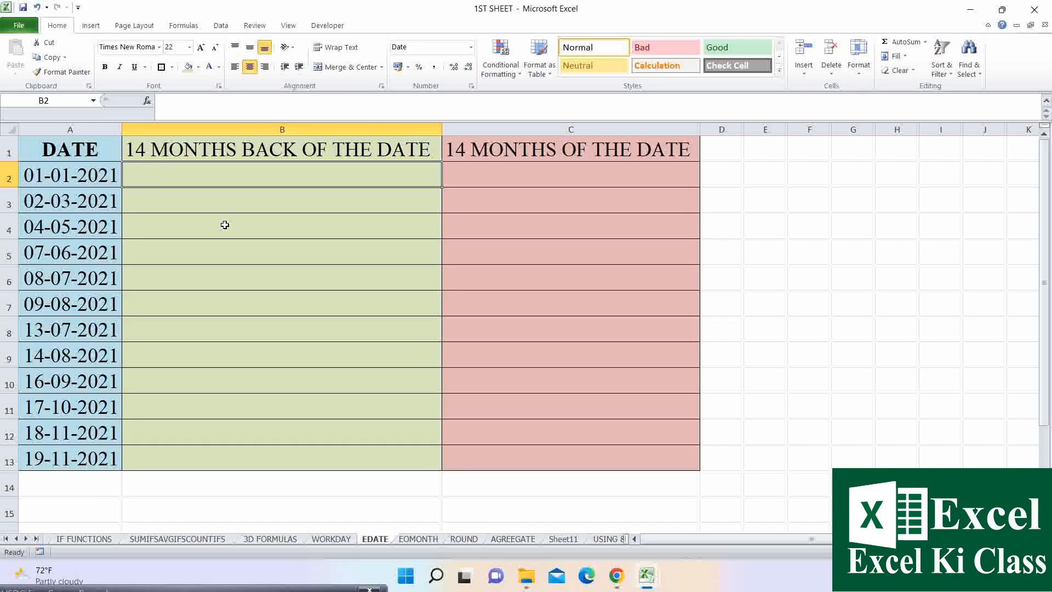
# On the EDATE sheet, enter =EDATE(A2,14) in C2 under 14 MONTHS OF THE DATE
pyautogui.moveTo(206, 158); pyautogui.dragTo(482, 165)
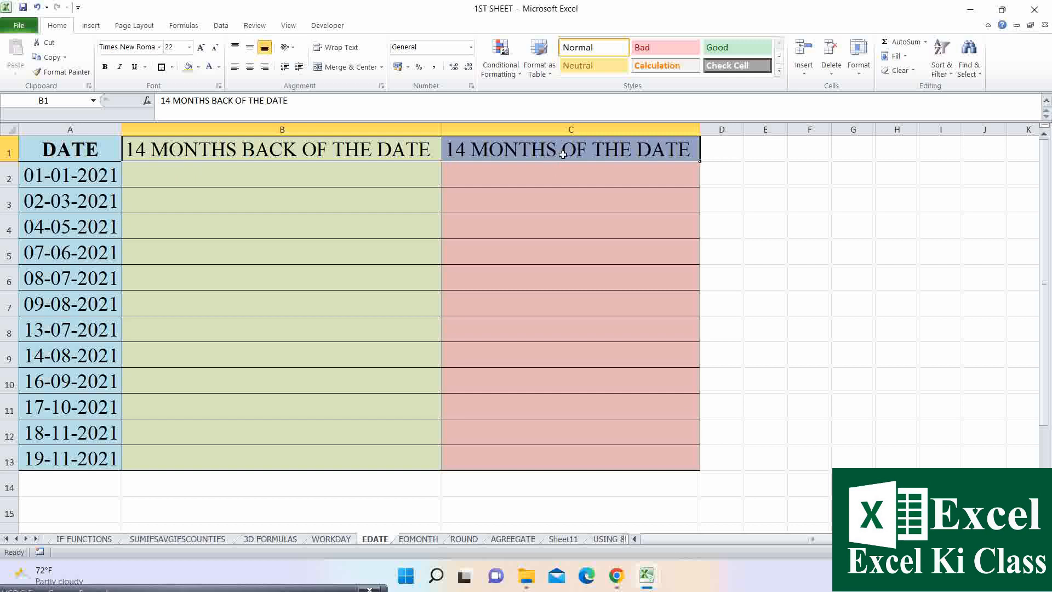
pyautogui.moveTo(88, 181); pyautogui.dragTo(68, 457)
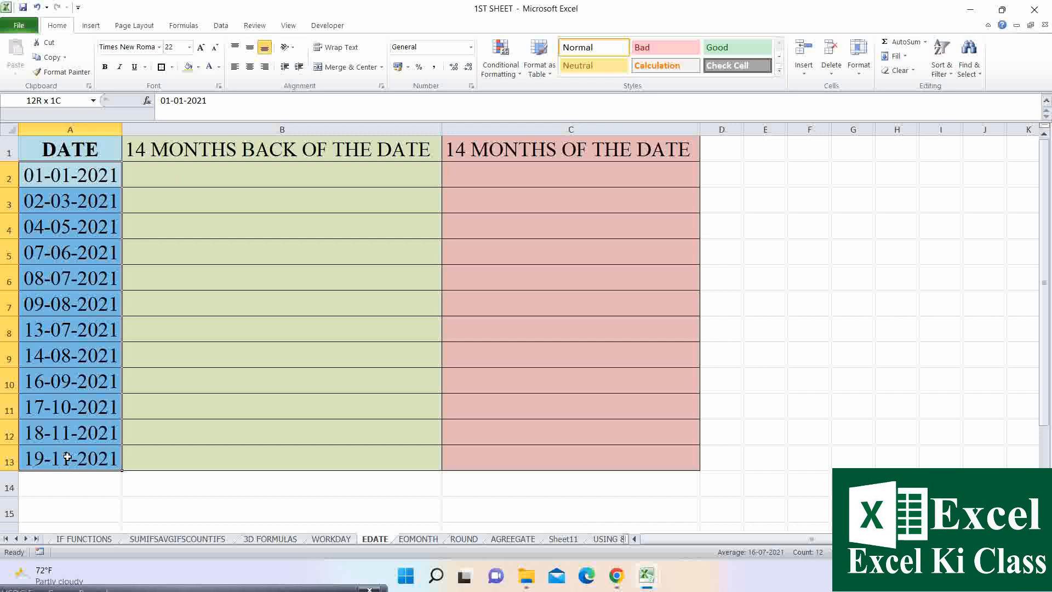
pyautogui.click(571, 174)
pyautogui.click(329, 173)
pyautogui.click(475, 173)
pyautogui.write('=')
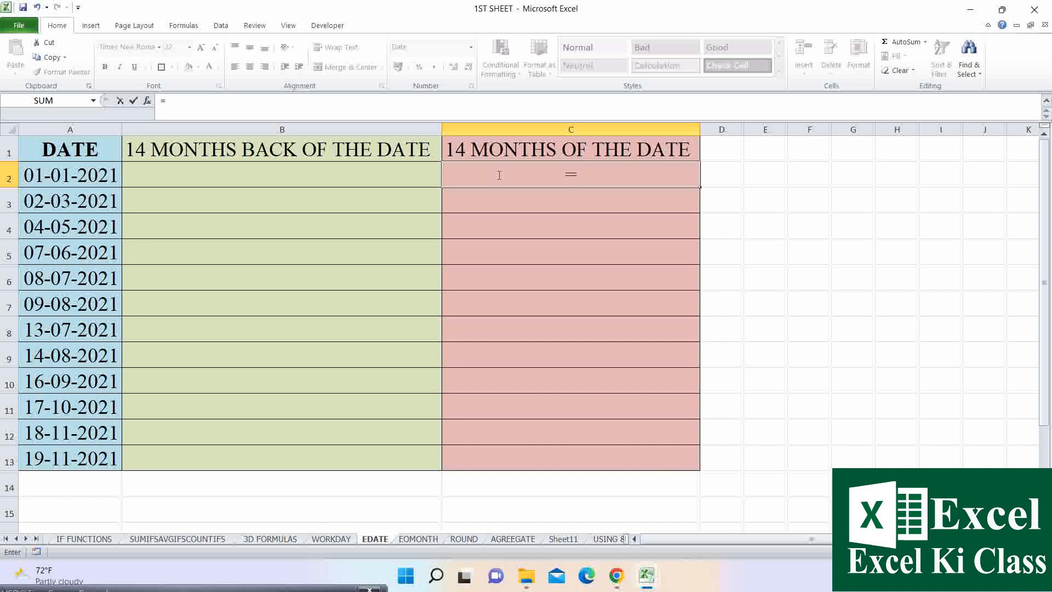
pyautogui.write('E')
pyautogui.press('Tab')
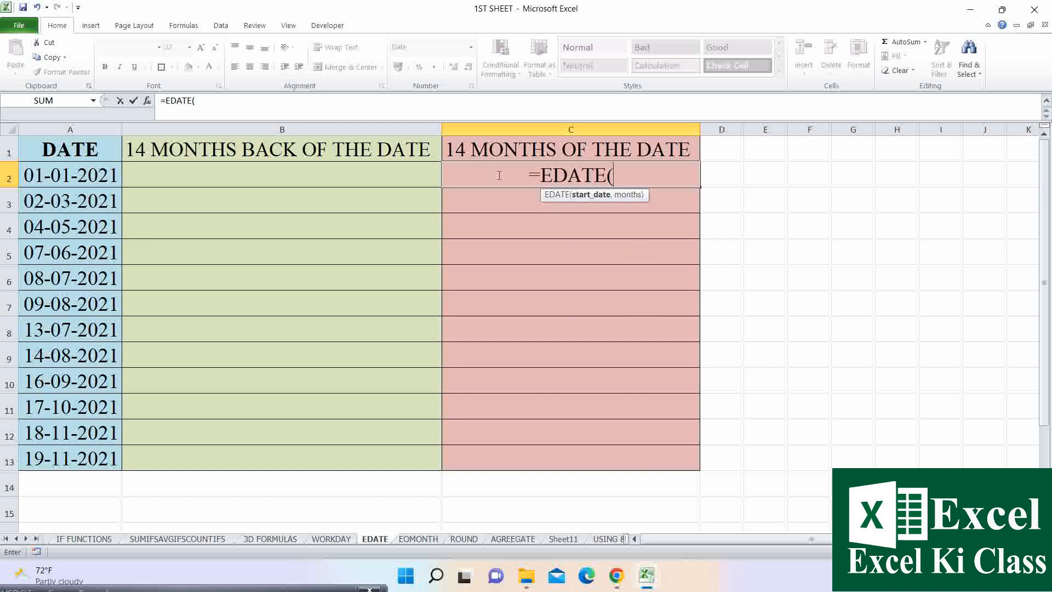
pyautogui.click(71, 179)
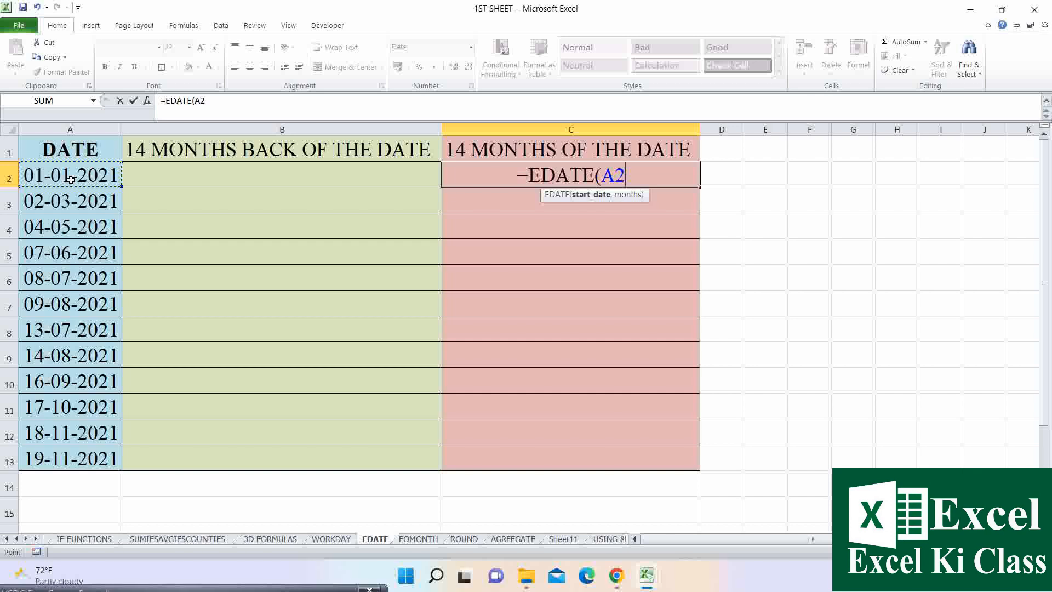
pyautogui.write(',14')
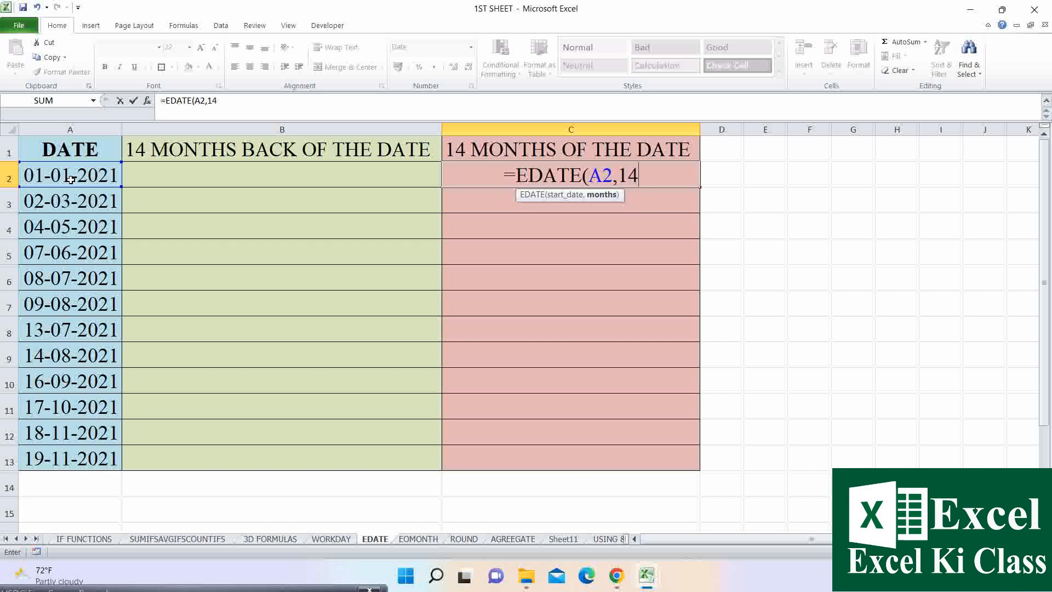
pyautogui.write(')')
pyautogui.press('Return')
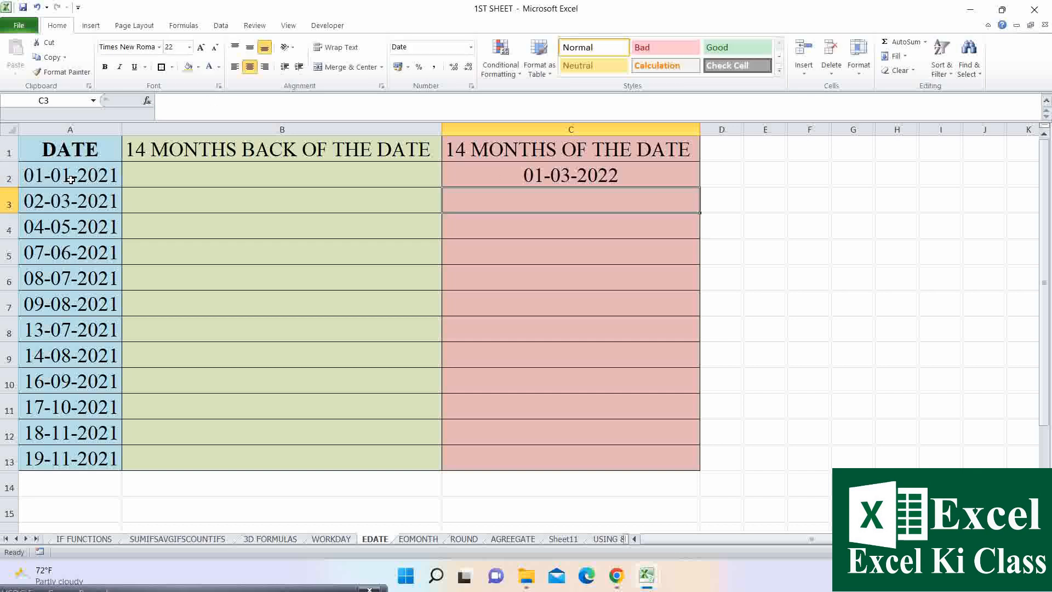
# Enter =EDATE(A2,-14) in B2 under 14 MONTHS BACK OF THE DATE
pyautogui.click(204, 171)
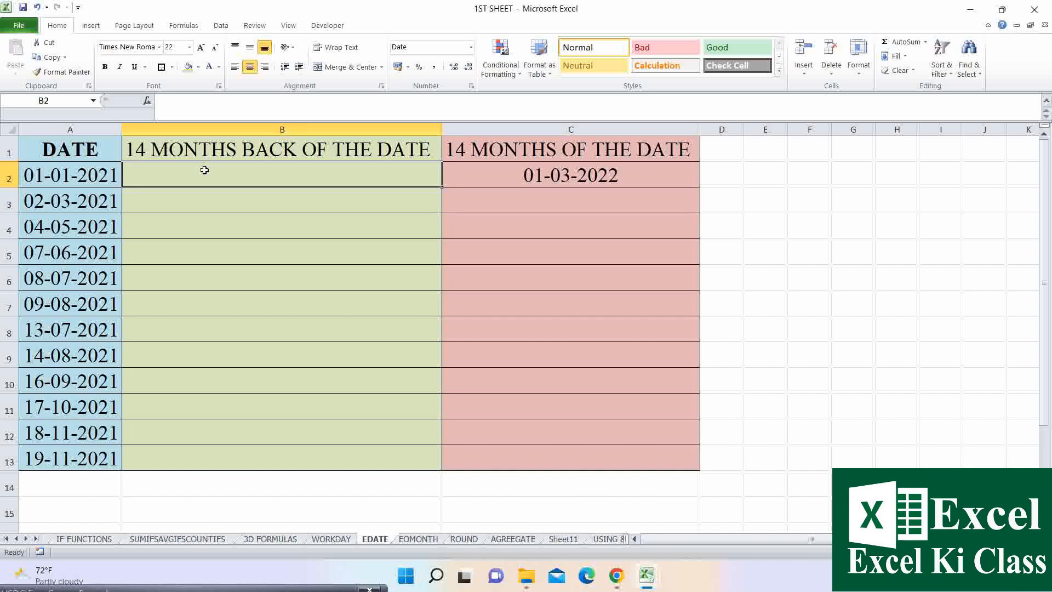
pyautogui.write('=EDATE(')
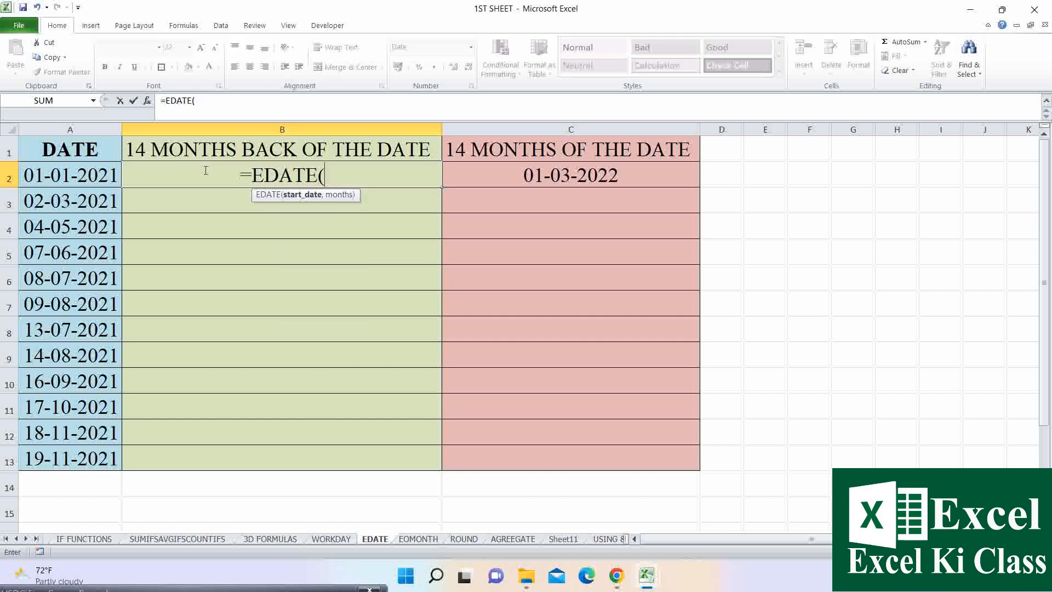
pyautogui.click(87, 176)
pyautogui.write(',-14')
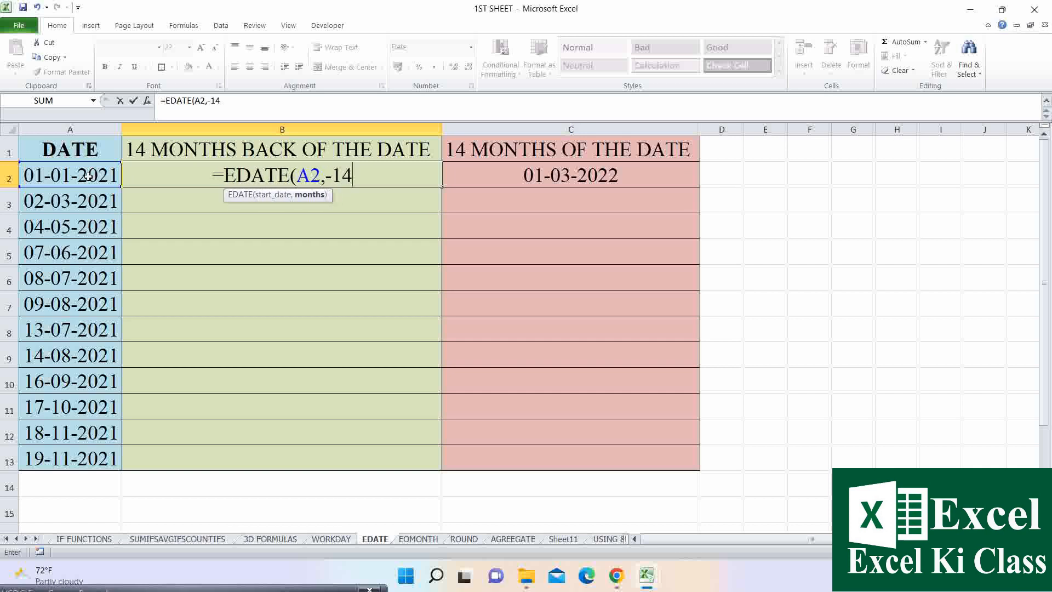
pyautogui.press('Return')
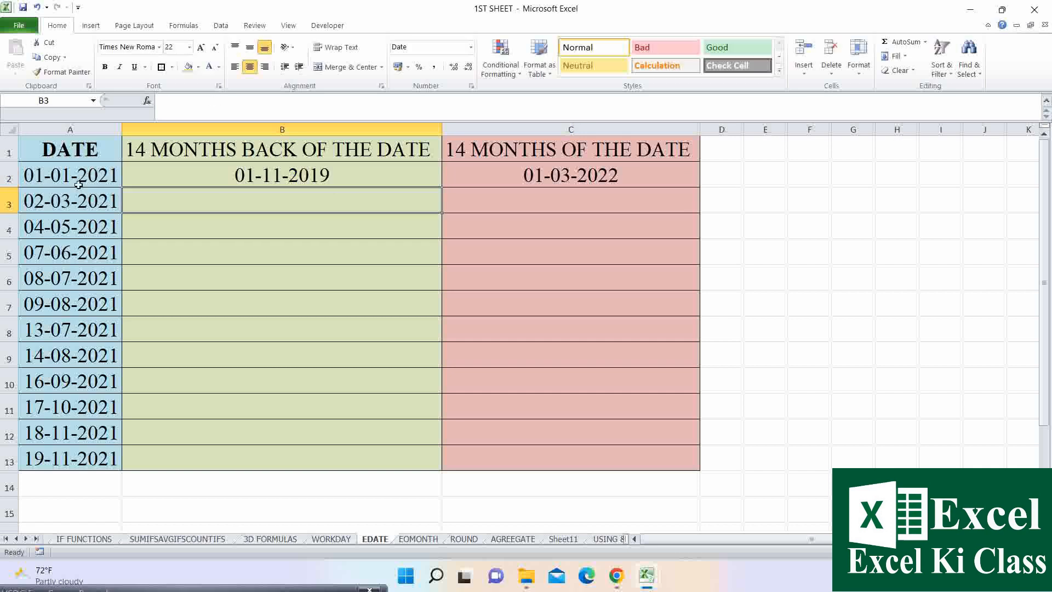
# Copy the two EDATE formulas in B2:C2 down through row 13
pyautogui.moveTo(293, 176); pyautogui.dragTo(512, 175)
pyautogui.hotkey('ctrl', 'c')
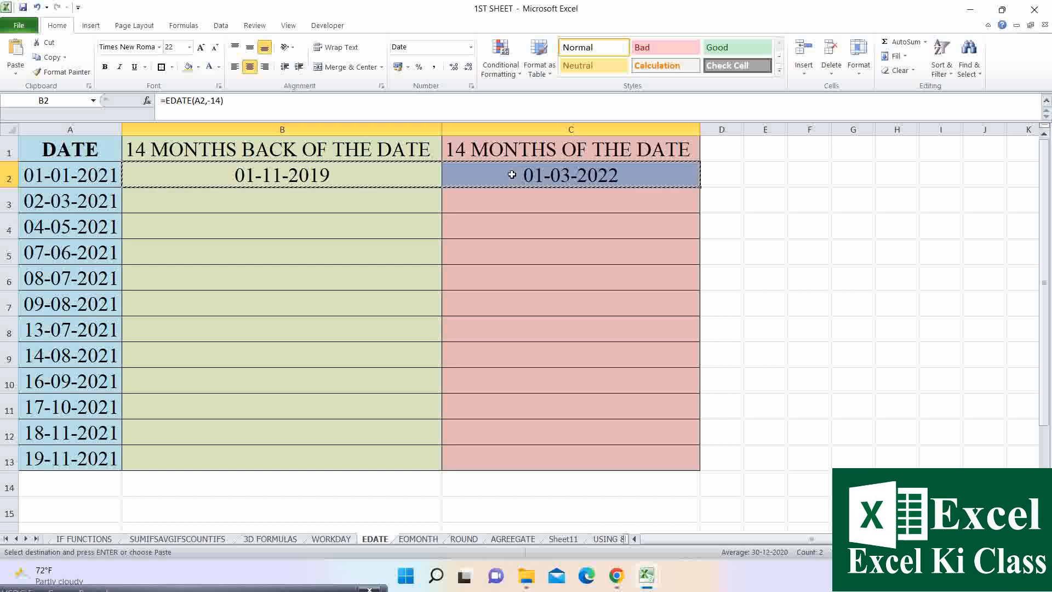
pyautogui.hotkey('shift', 'Down')
pyautogui.hotkey('shift', 'Down')
pyautogui.hotkey('shift', 'Down')
pyautogui.hotkey('shift', 'Down')
pyautogui.hotkey('shift', 'Down')
pyautogui.hotkey('shift', 'Down')
pyautogui.hotkey('shift', 'Down')
pyautogui.hotkey('shift', 'Down')
pyautogui.hotkey('shift', 'Down')
pyautogui.hotkey('shift', 'Down')
pyautogui.hotkey('shift', 'Down')
pyautogui.hotkey('shift', 'Down')
pyautogui.hotkey('shift', 'Up')
pyautogui.hotkey('ctrl', 'v')
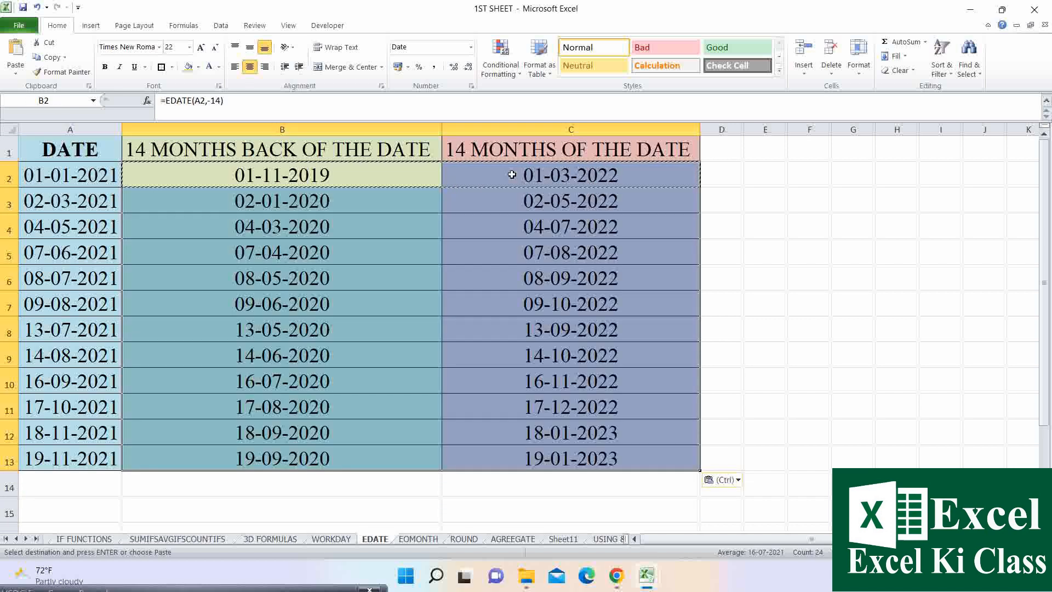
pyautogui.click(374, 179)
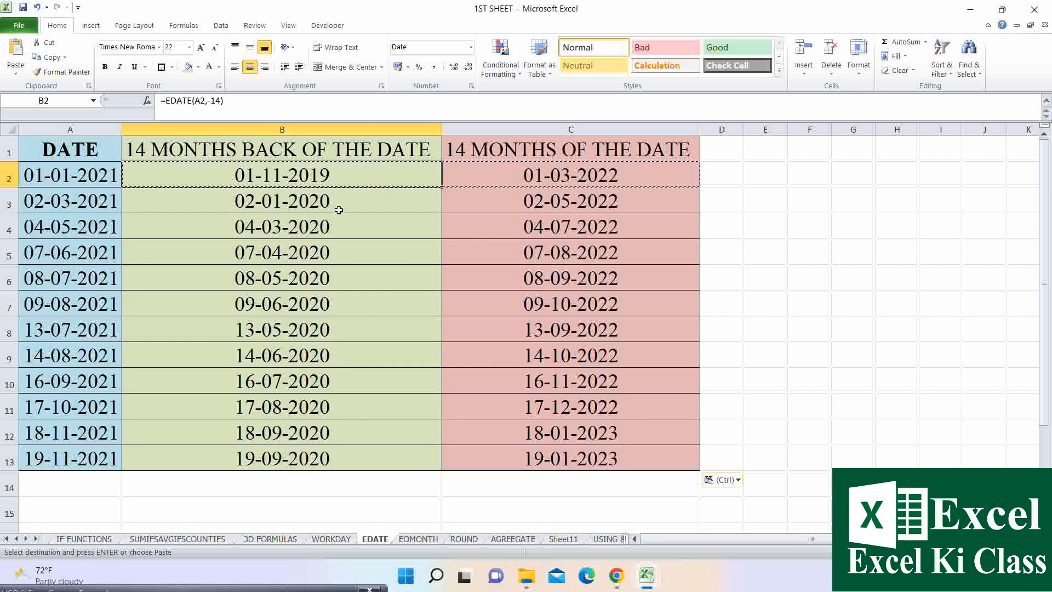
pyautogui.click(563, 429)
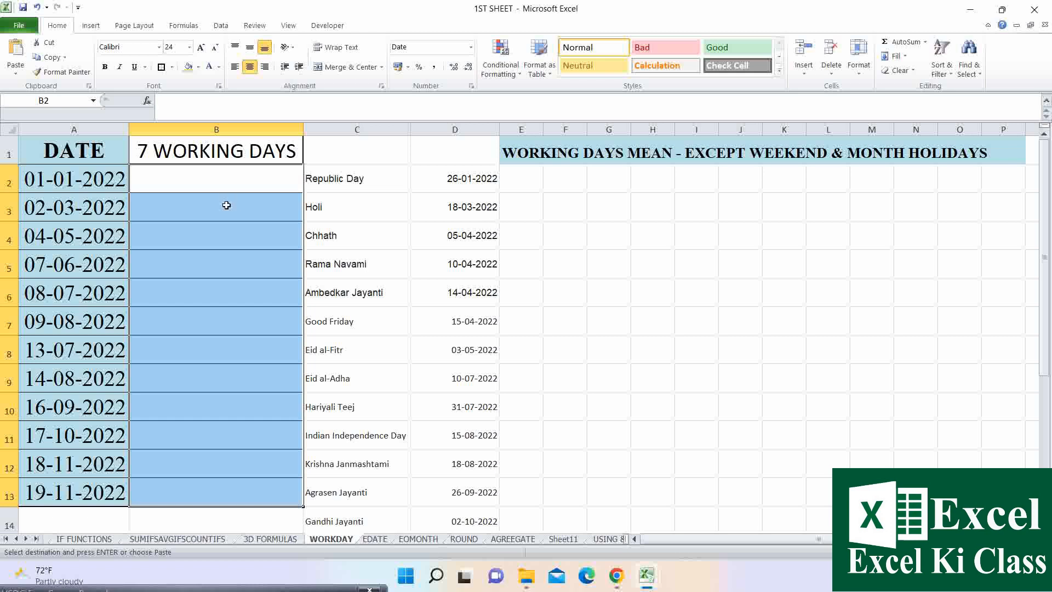
# On the WORKDAY sheet, enter =WORKDAY.INTL(A2,7,1,D2) in B2 under 7 WORKING DAYS, with Saturday and Sunday as the weekend
pyautogui.click(228, 182)
pyautogui.write('=WO')
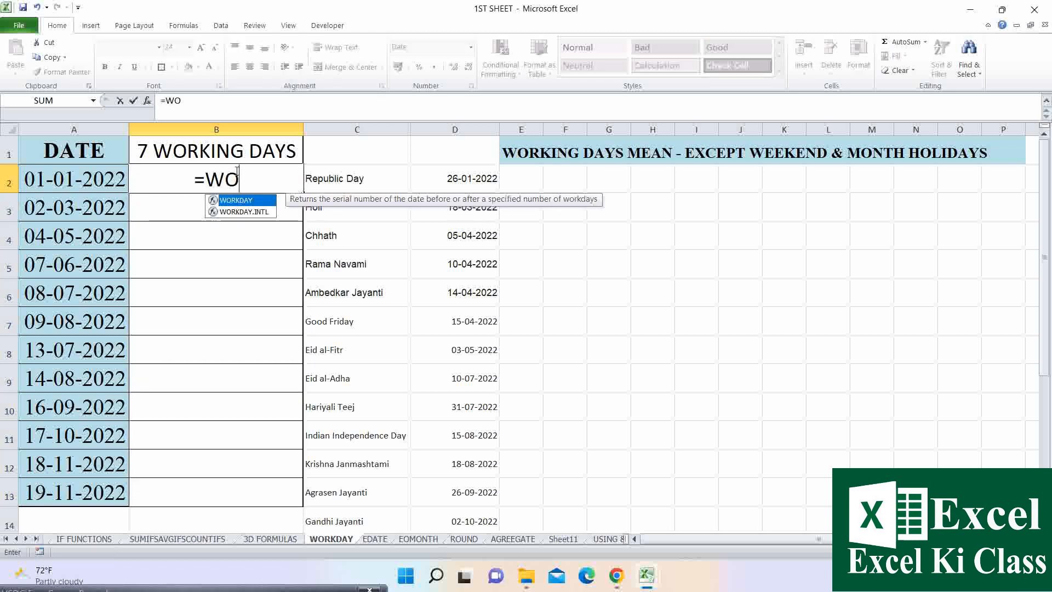
pyautogui.doubleClick(244, 212)
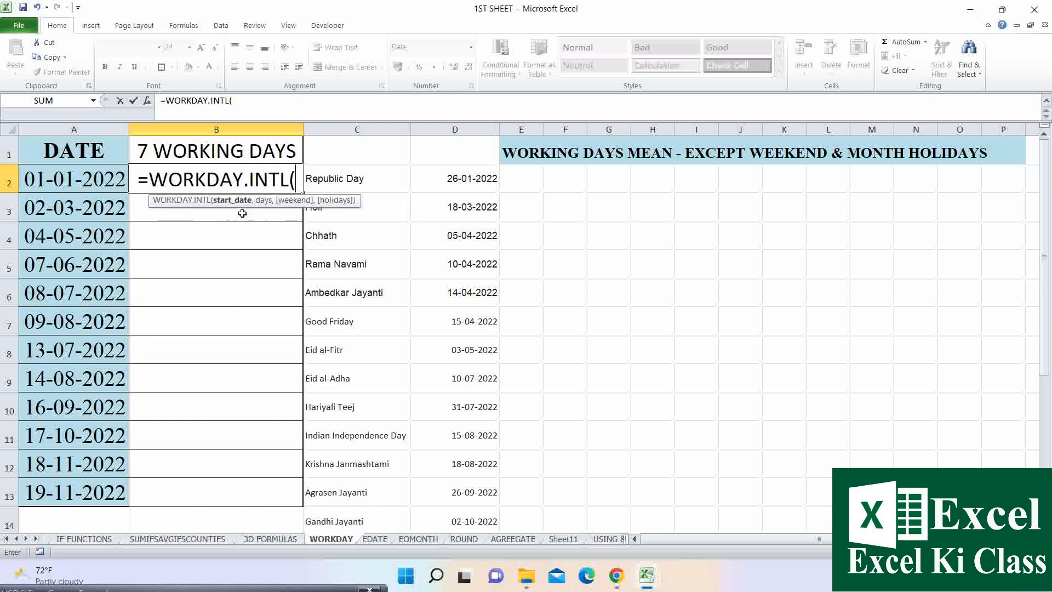
pyautogui.click(83, 185)
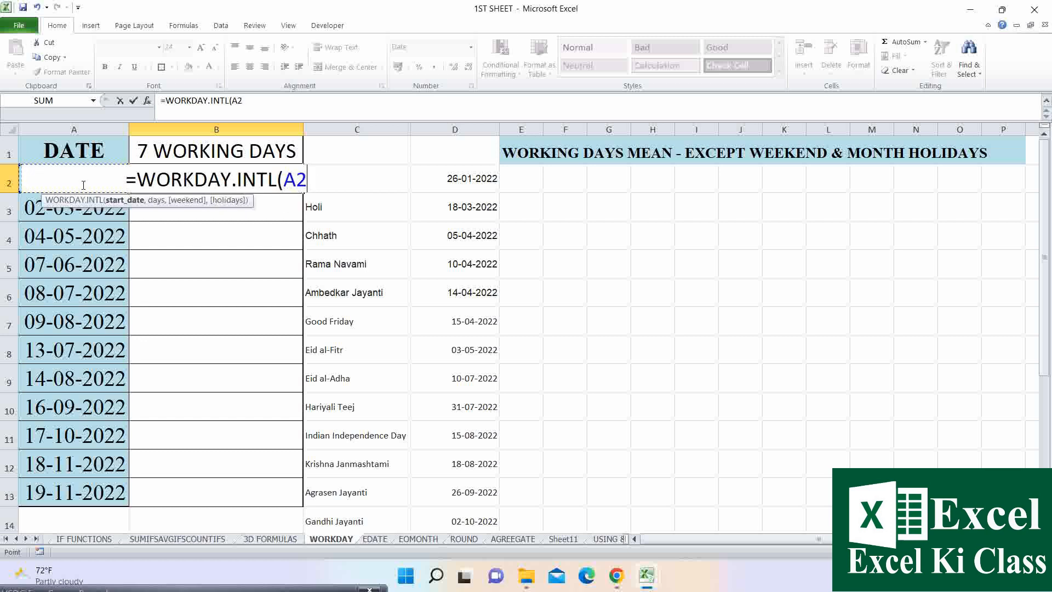
pyautogui.write(',')
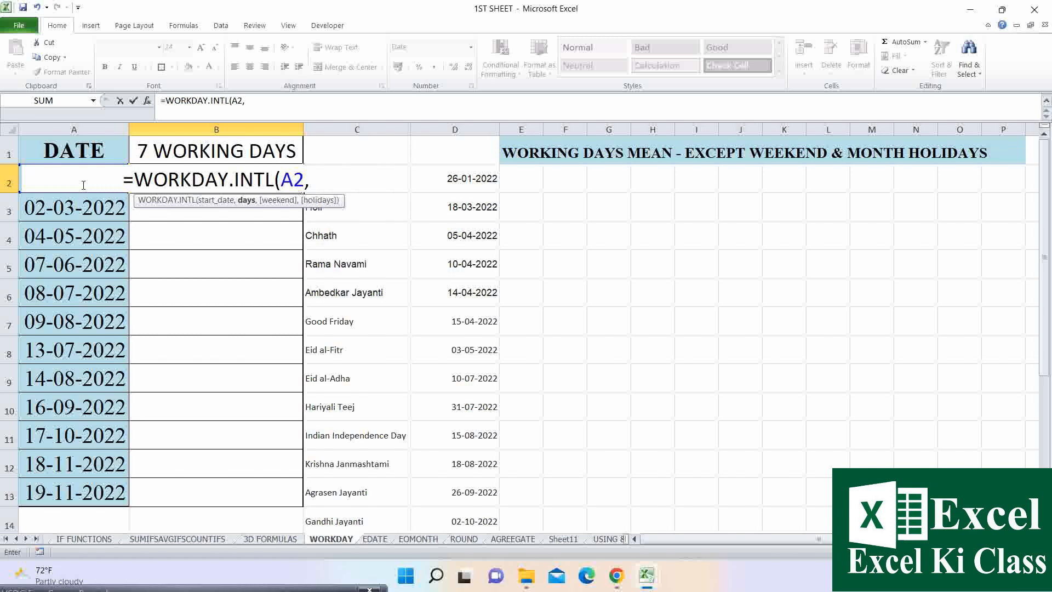
pyautogui.write('7')
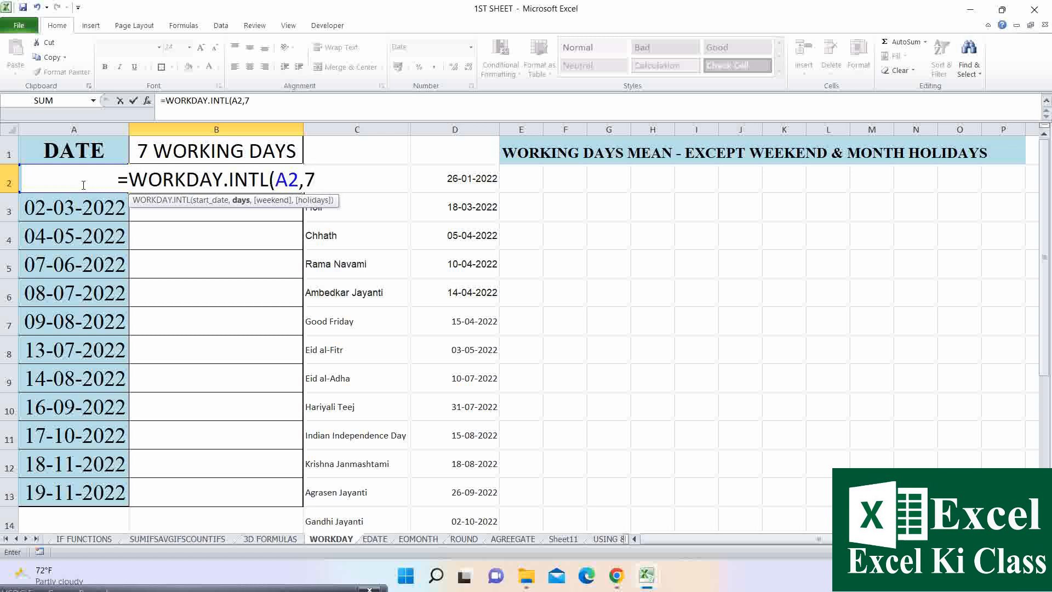
pyautogui.write(',')
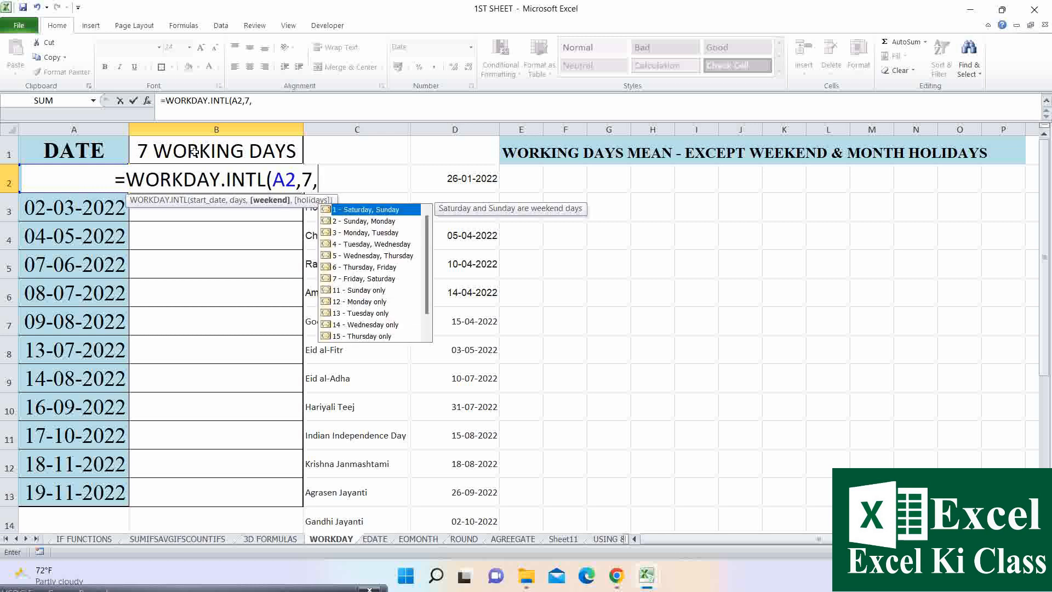
pyautogui.doubleClick(369, 211)
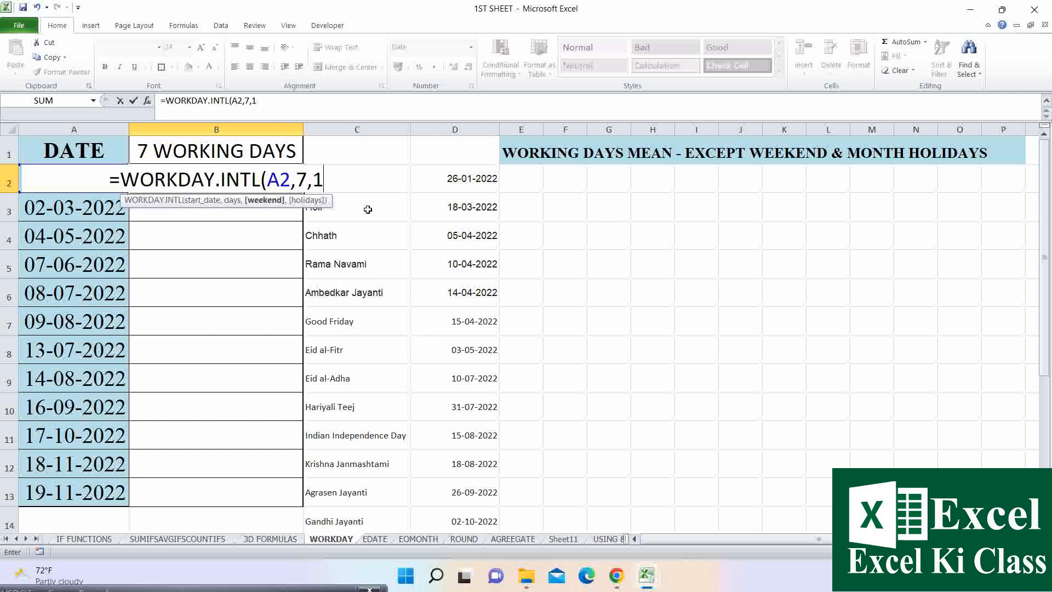
pyautogui.write(',')
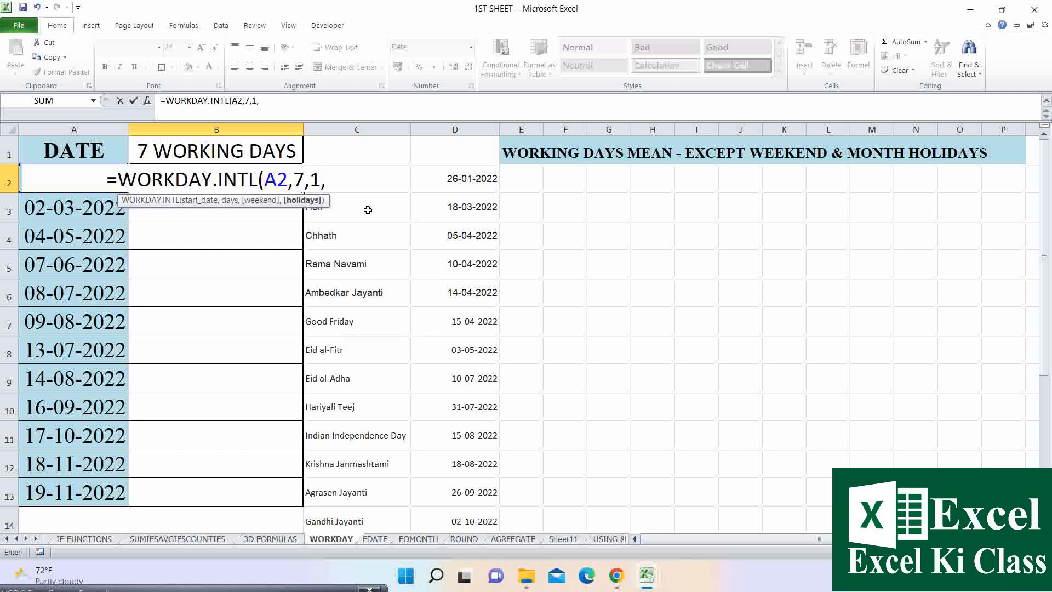
pyautogui.click(459, 180)
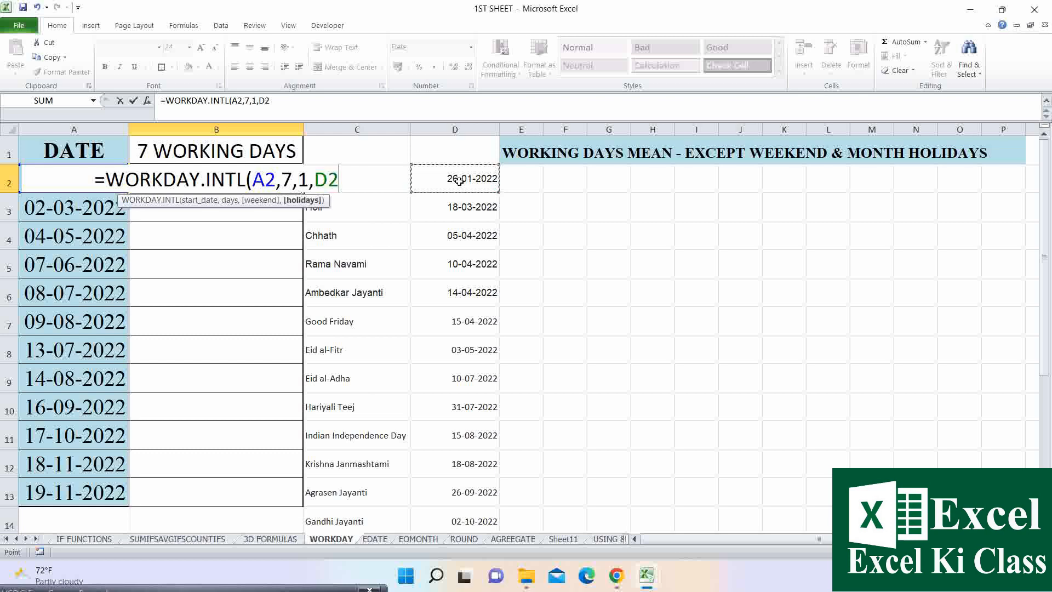
pyautogui.write(')')
pyautogui.press('Return')
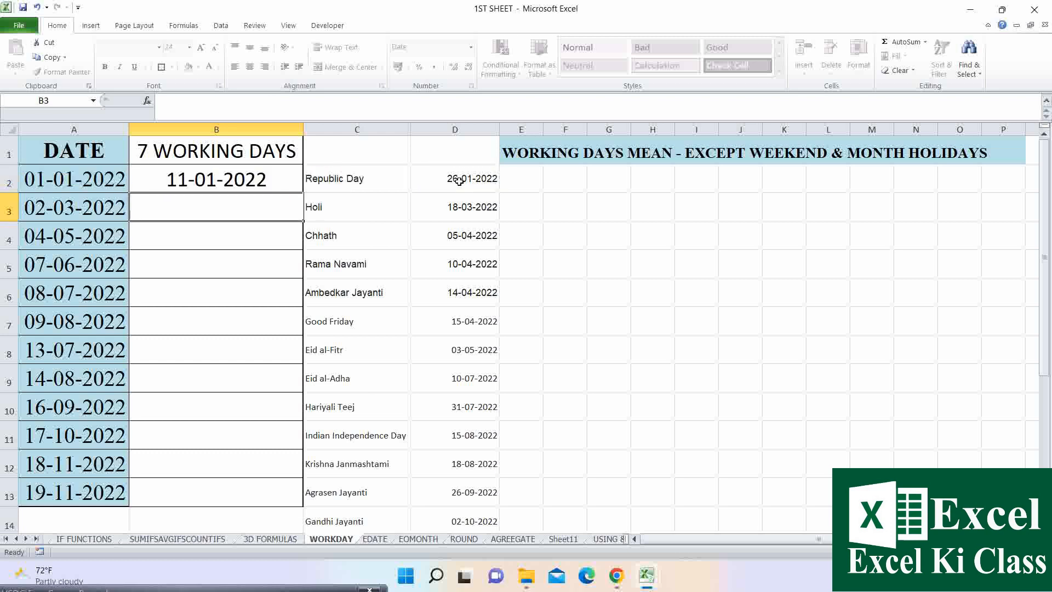
# Copy the WORKDAY.INTL formula in B2 down through row 13 and check B3 against the holiday dates in column D
pyautogui.click(173, 178)
pyautogui.hotkey('ctrl', 'c')
pyautogui.keyDown('shift'); pyautogui.click(253, 492); pyautogui.keyUp('shift')
pyautogui.hotkey('ctrl', 'v')
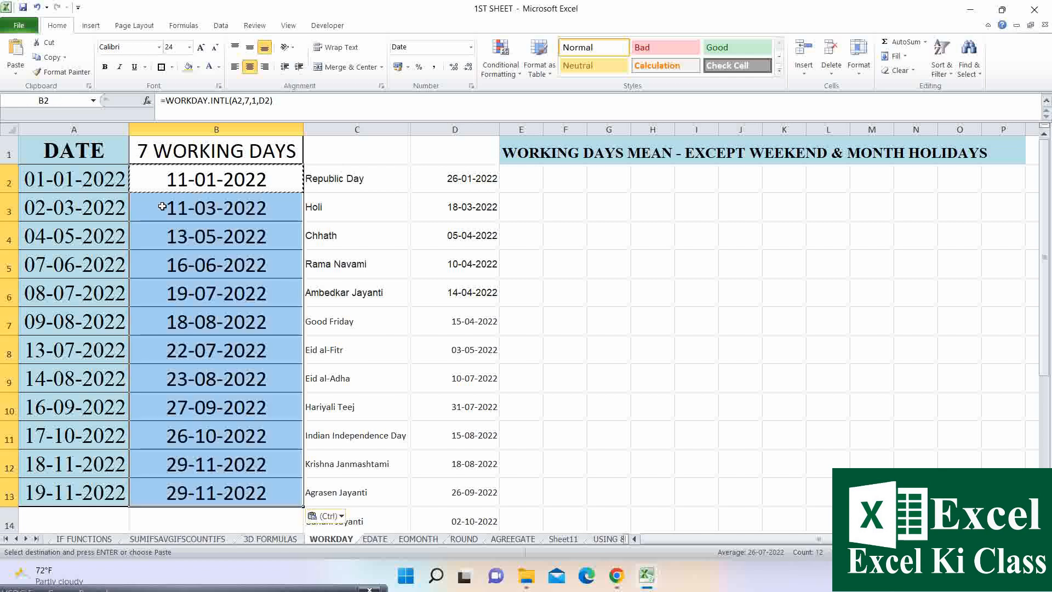
pyautogui.click(202, 214)
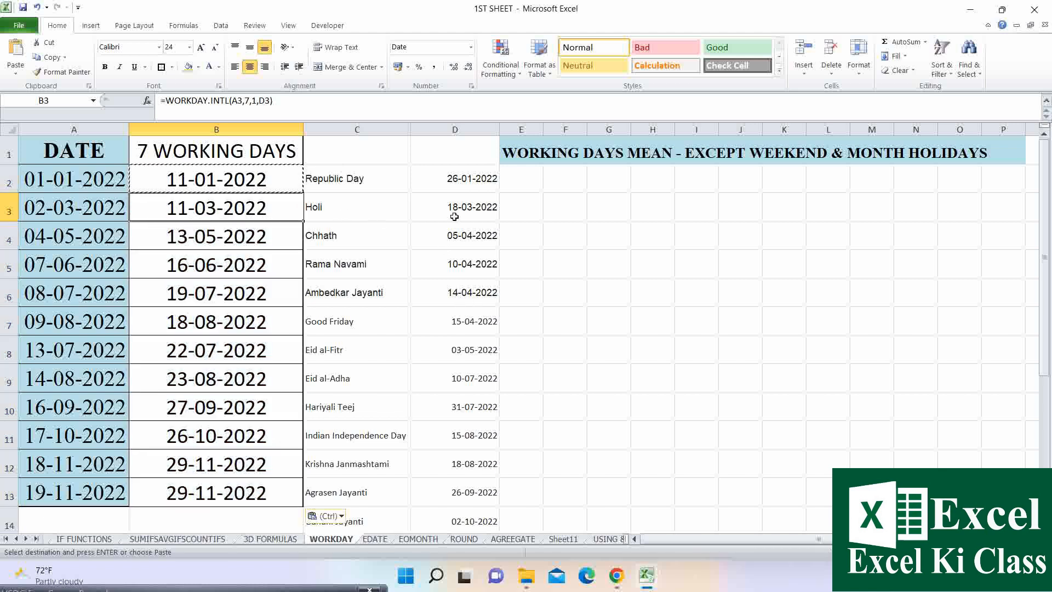
pyautogui.moveTo(469, 173); pyautogui.dragTo(477, 283)
pyautogui.scroll(-2, 478, 283)
pyautogui.scroll(2, 478, 283)
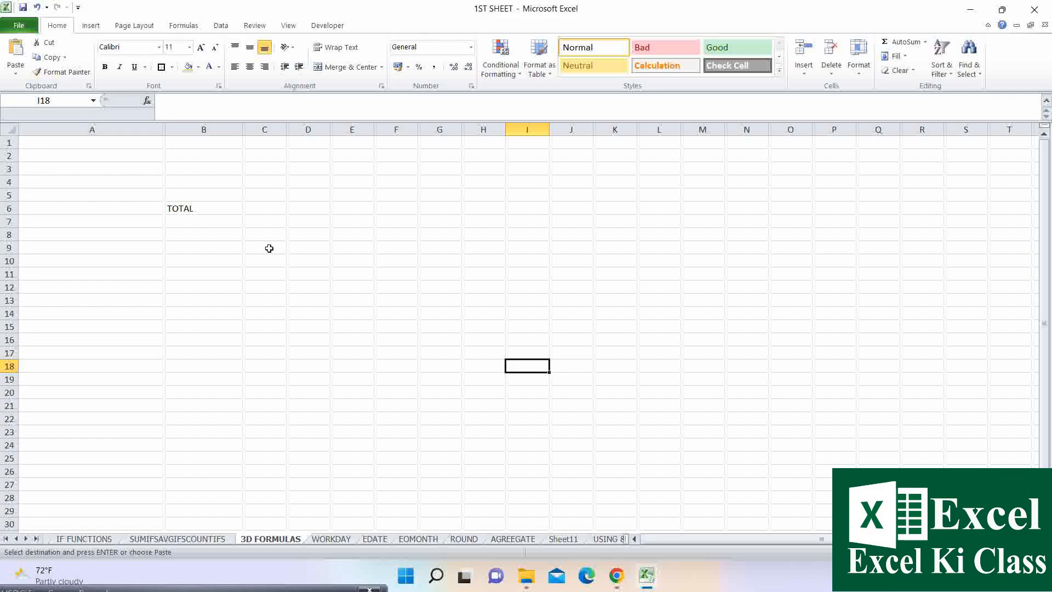
# Switch to the 2ND SHEET 10 FORMULA workbook, clear D7 on the TOTAL sheet and begin its new formula with =SUM(COST!B4:B6)
pyautogui.press('super+Tab')
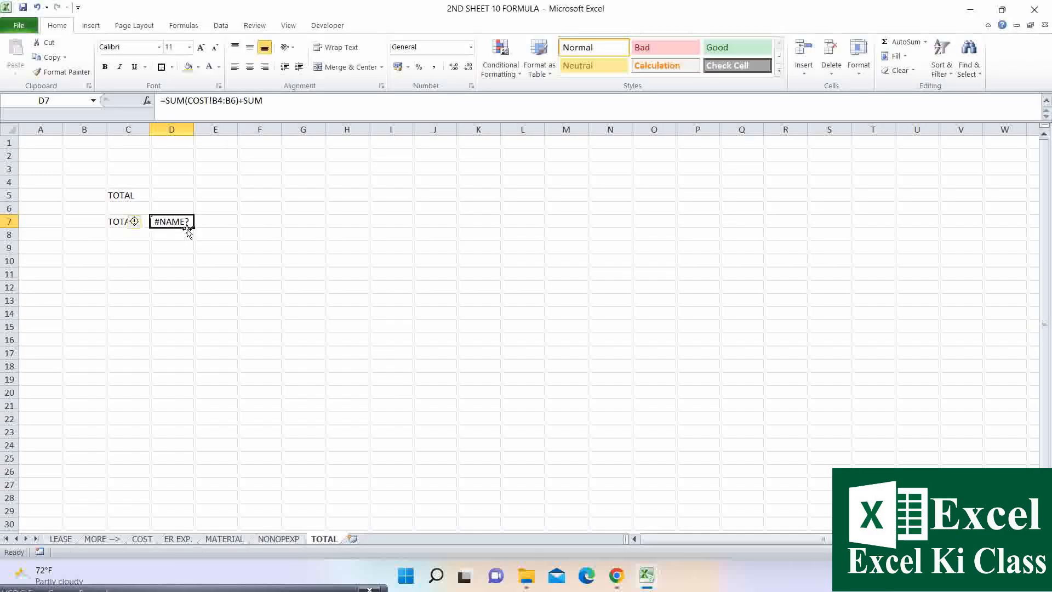
pyautogui.press('Delete')
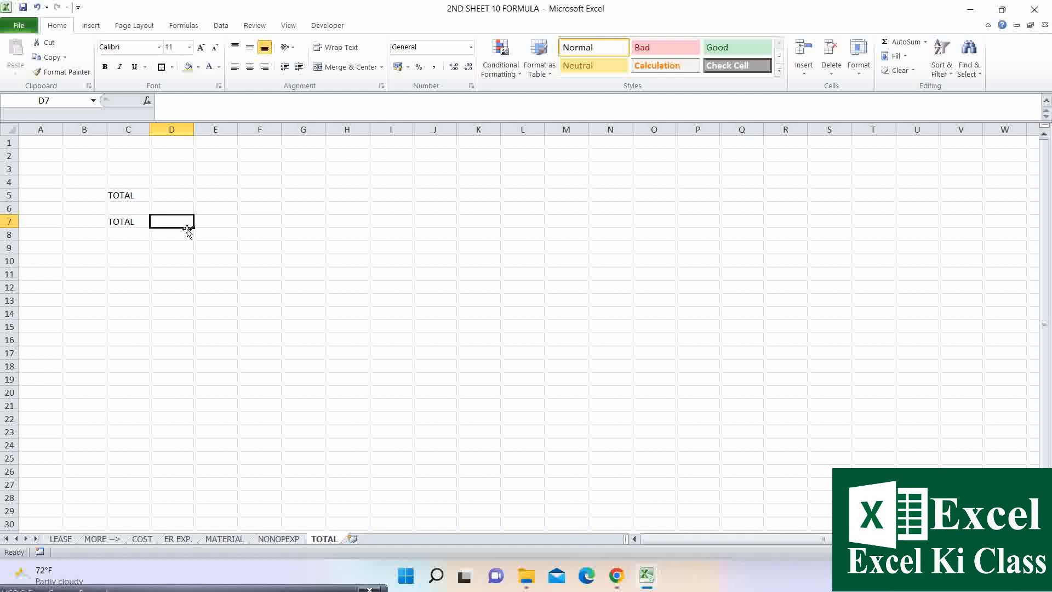
pyautogui.write('=SUM(')
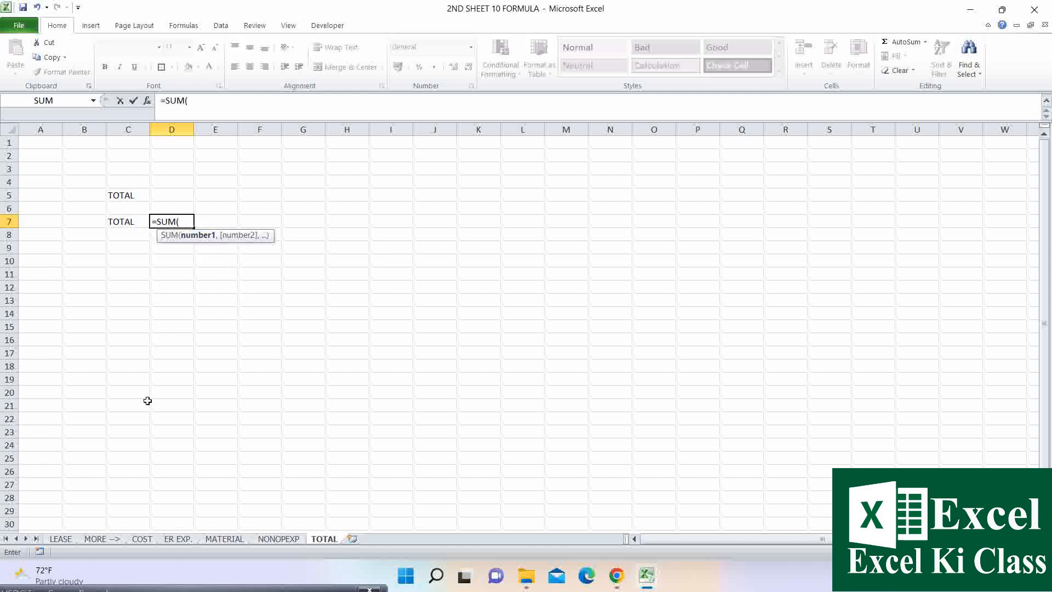
pyautogui.click(145, 541)
pyautogui.moveTo(203, 211); pyautogui.dragTo(204, 252)
pyautogui.write(')')
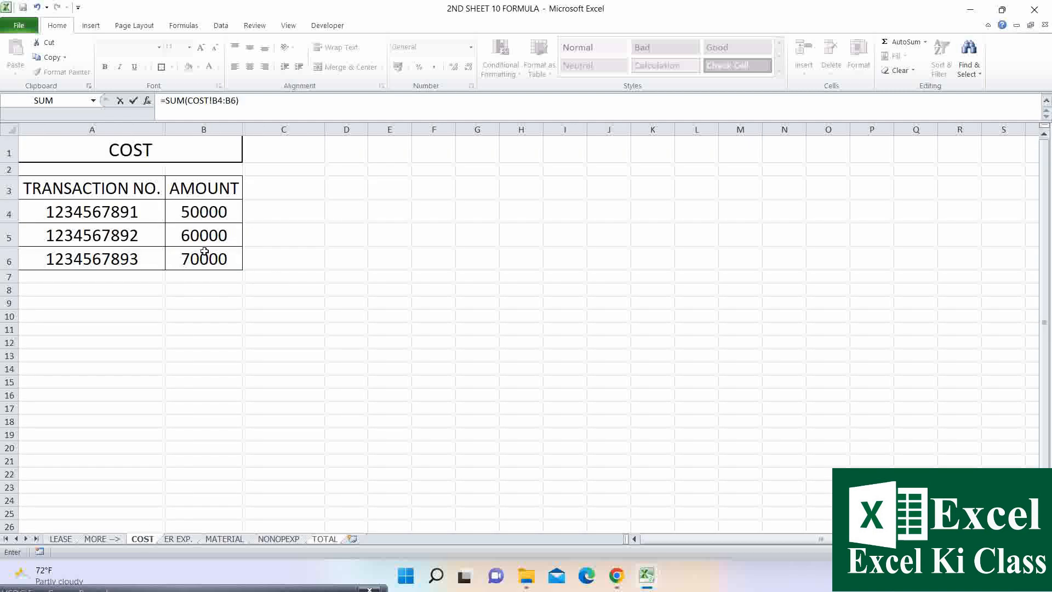
# Extend the D7 formula with a second sum over the ER EXP. amounts, +SUM('ER EXP.'!B4:B12)
pyautogui.write('+')
pyautogui.write('SUM')
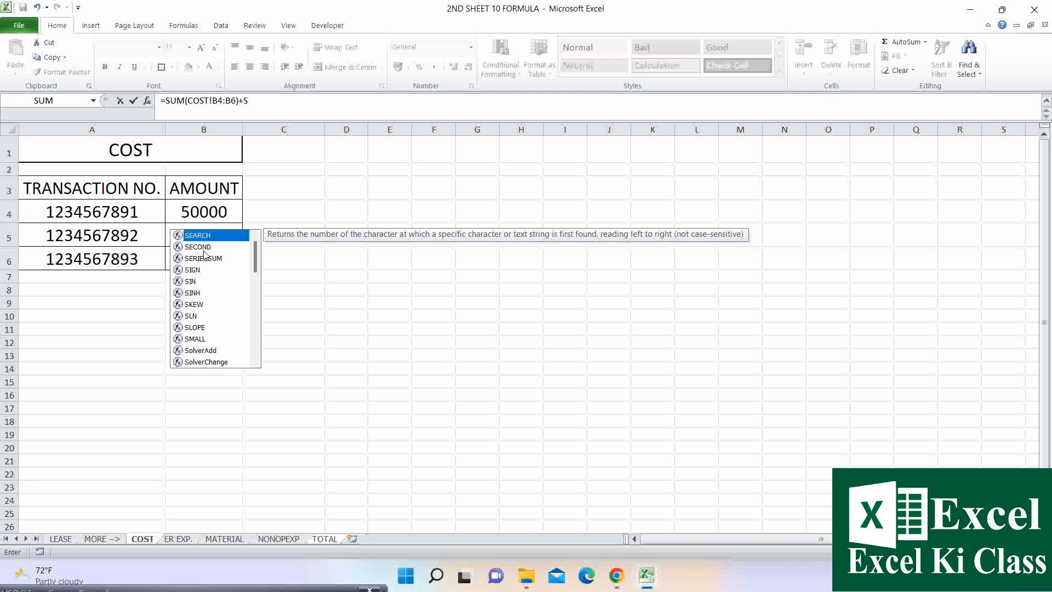
pyautogui.write('(')
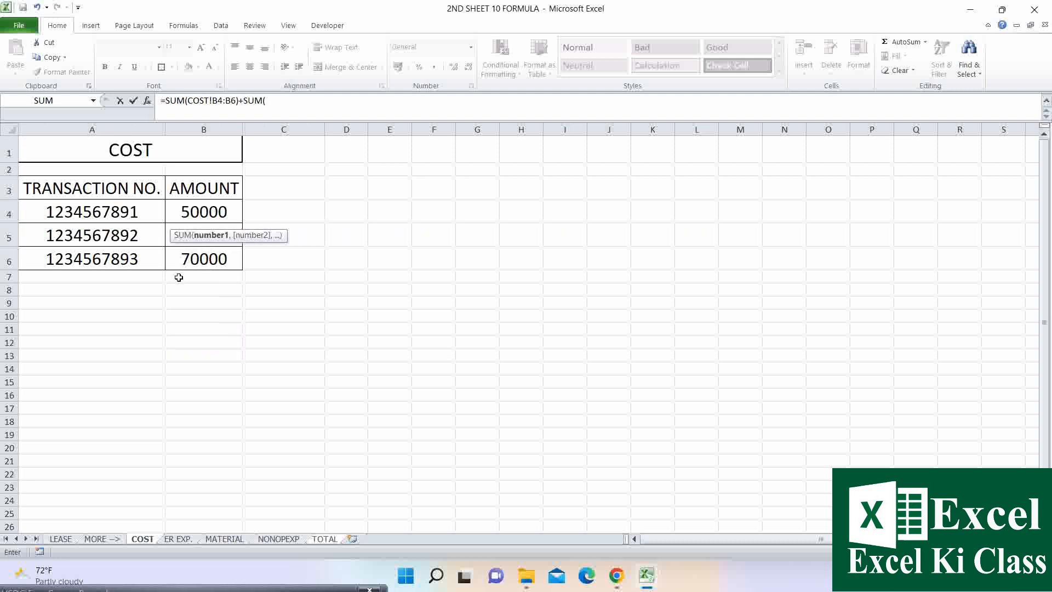
pyautogui.click(183, 541)
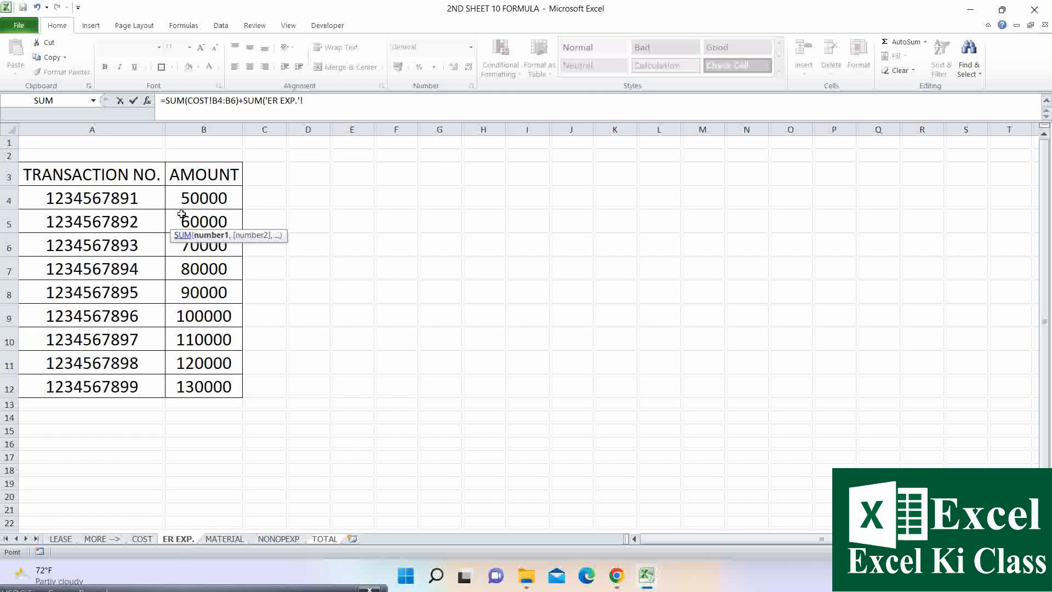
pyautogui.moveTo(186, 200); pyautogui.dragTo(203, 377)
# Add the MATERIAL amounts to the D7 formula as +SUM(MATERIAL!B4:B5)
pyautogui.write(')+SUM')
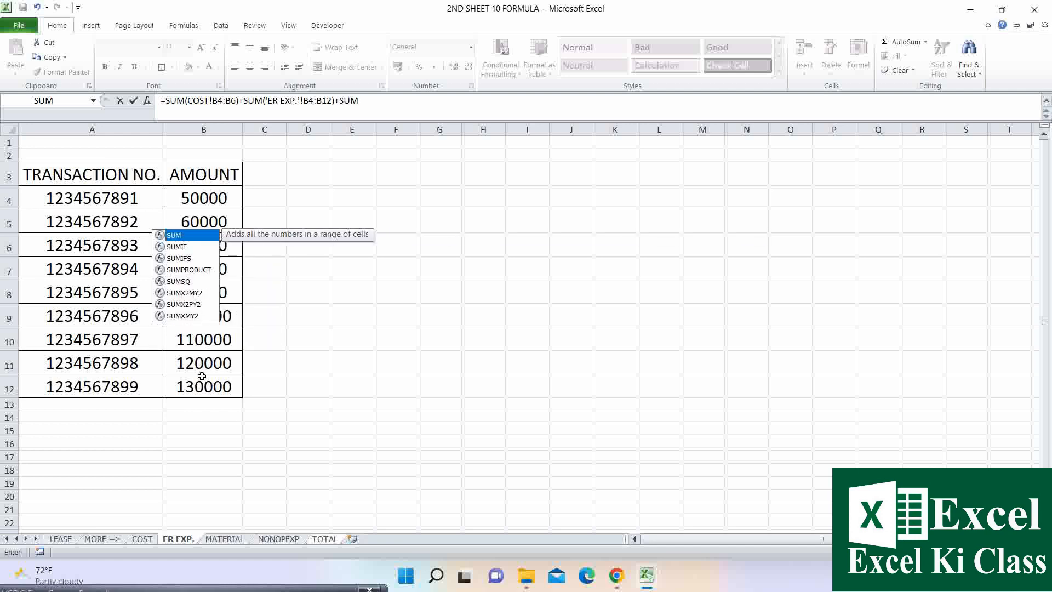
pyautogui.write('(')
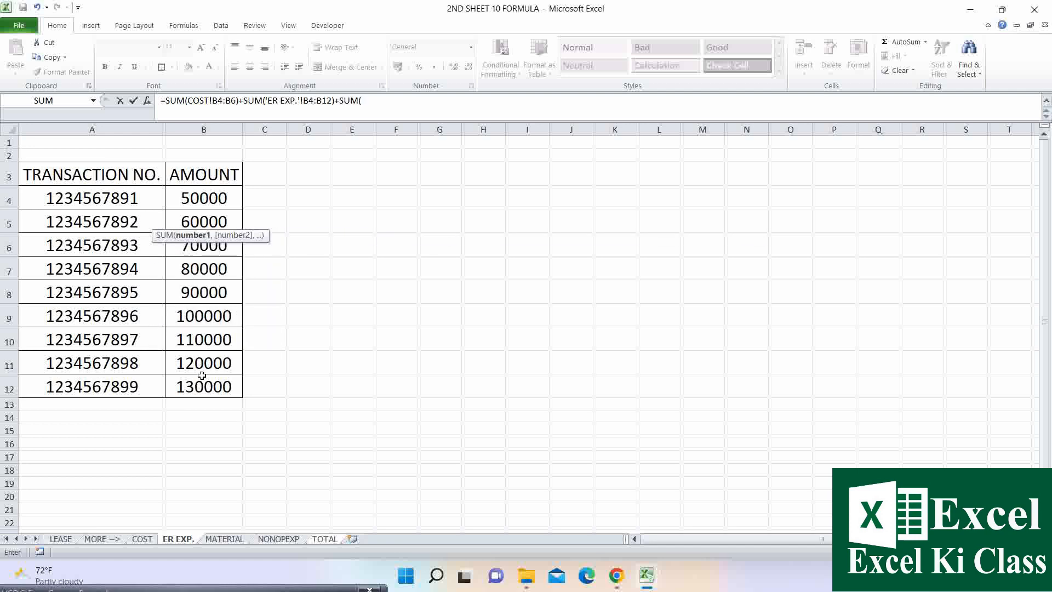
pyautogui.click(221, 538)
pyautogui.moveTo(191, 212); pyautogui.dragTo(193, 226)
pyautogui.write(')+')
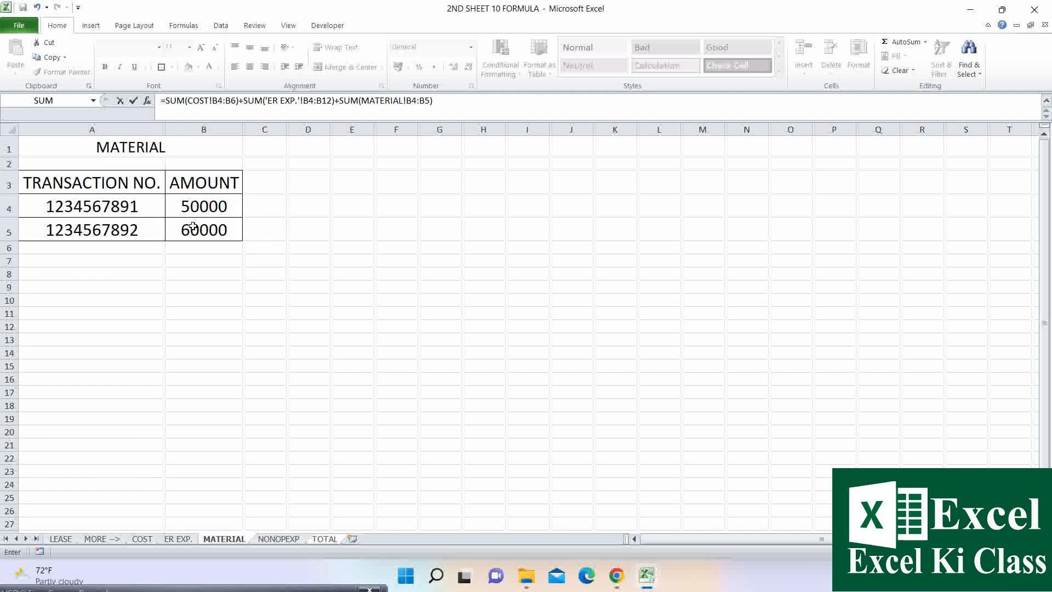
# Complete and enter the D7 formula with the NONOPEXP amount as +SUM(NONOPEXP!B4)
pyautogui.write('SUM(')
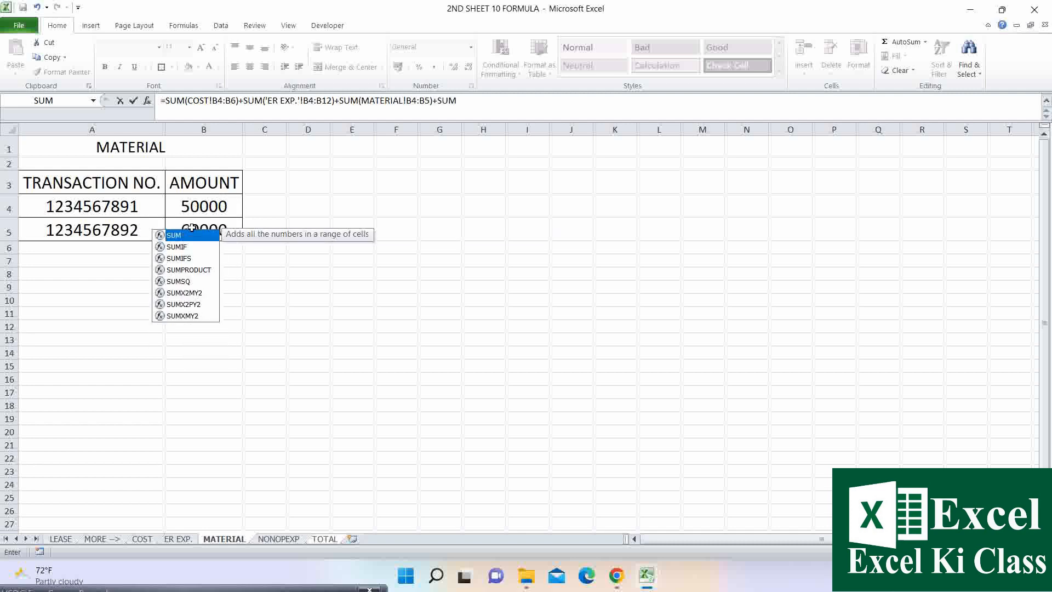
pyautogui.click(271, 539)
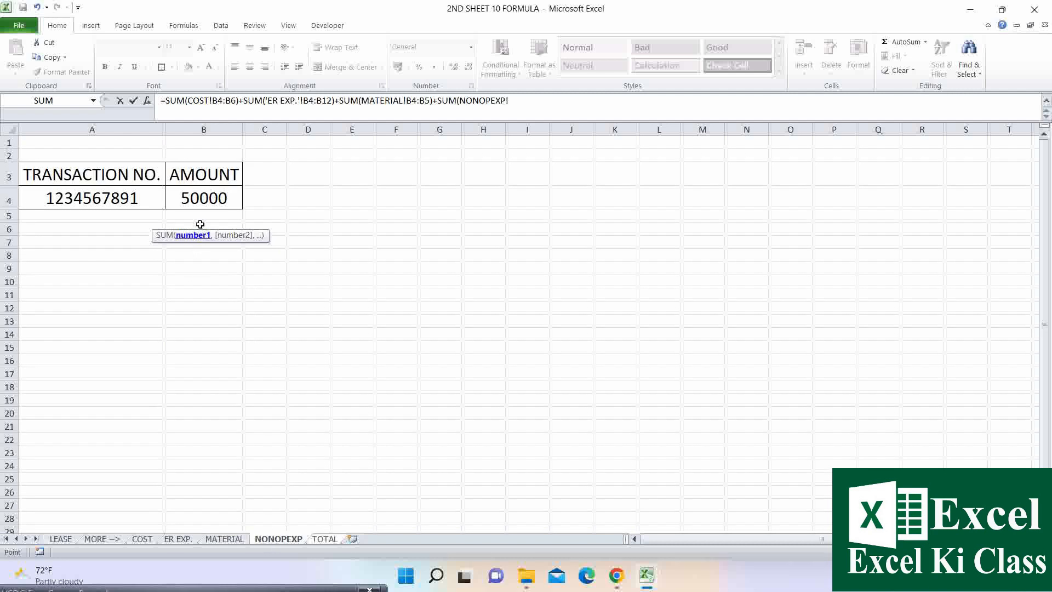
pyautogui.click(200, 202)
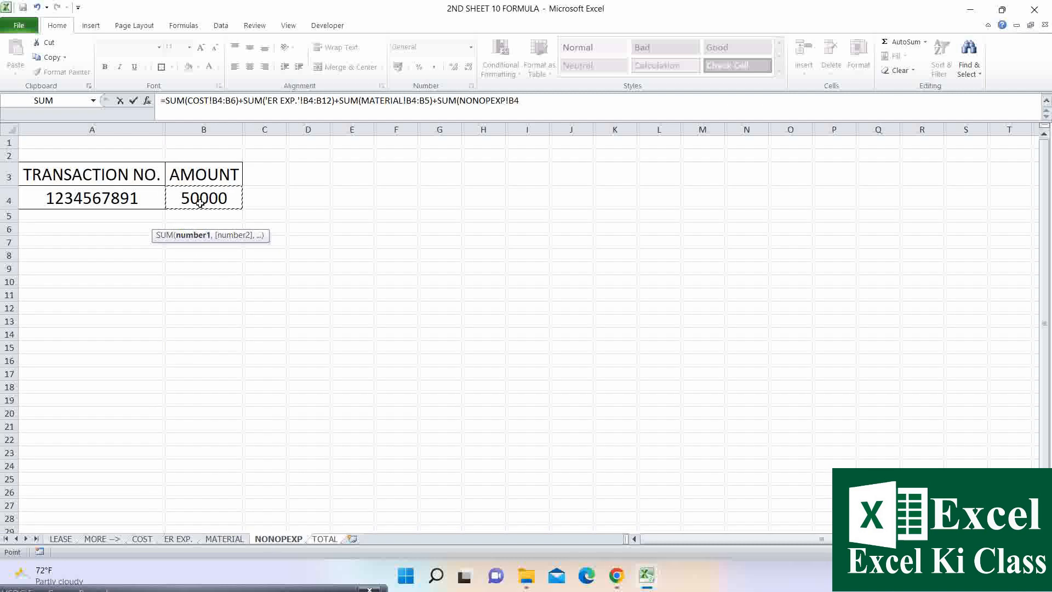
pyautogui.write(')')
pyautogui.press('Return')
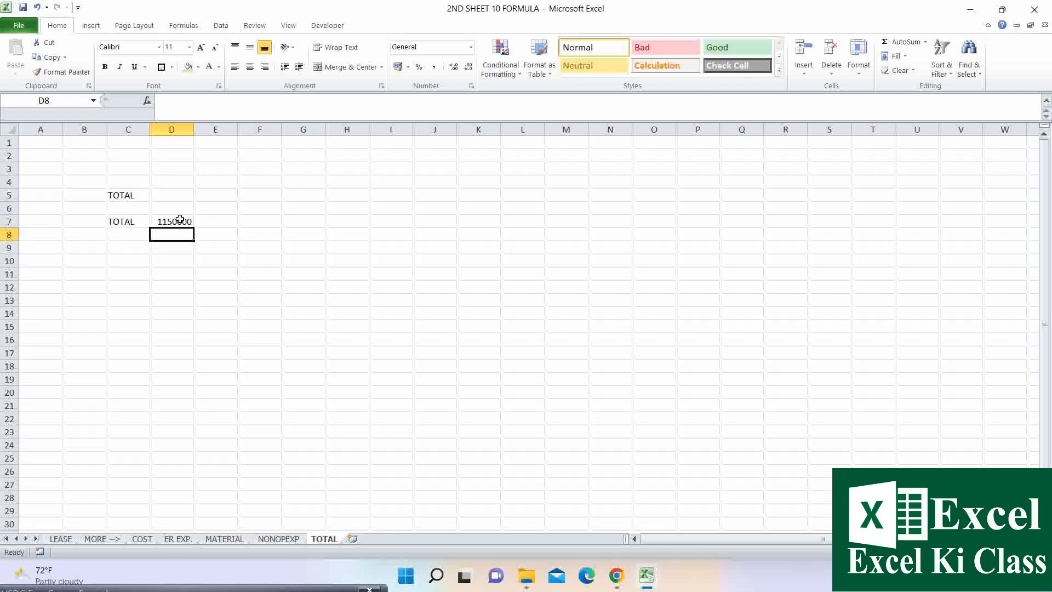
# Review the multi-sheet formula in D7 and the amounts it refers to on the COST sheet
pyautogui.click(180, 221)
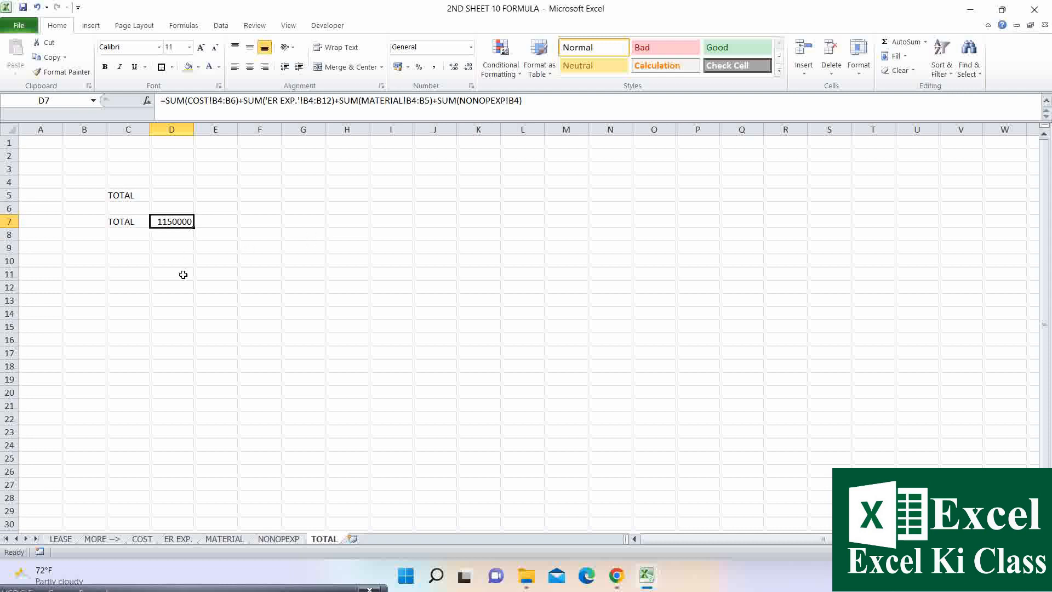
pyautogui.click(141, 539)
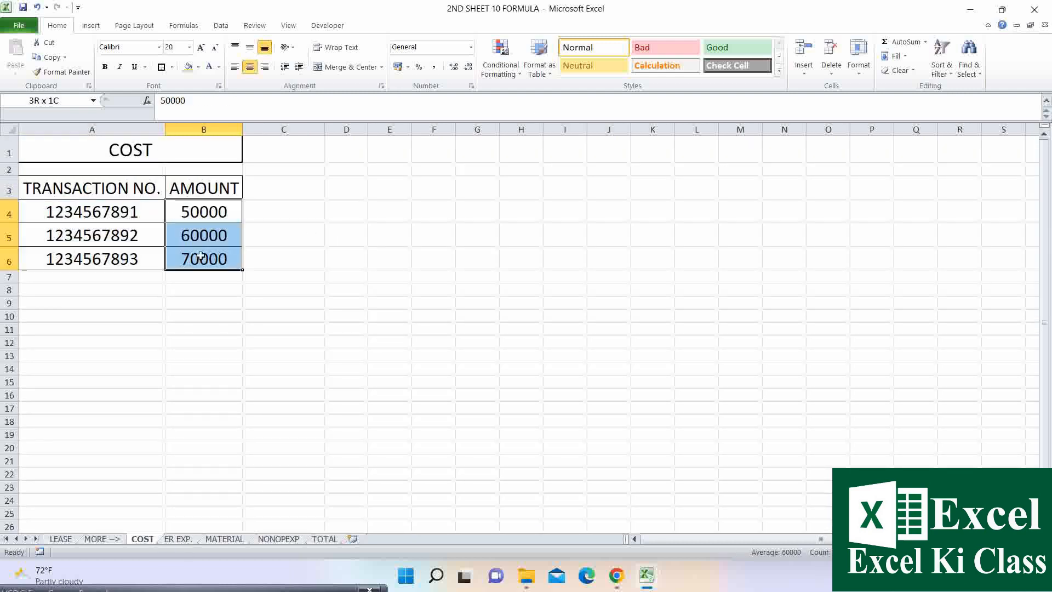
pyautogui.click(327, 539)
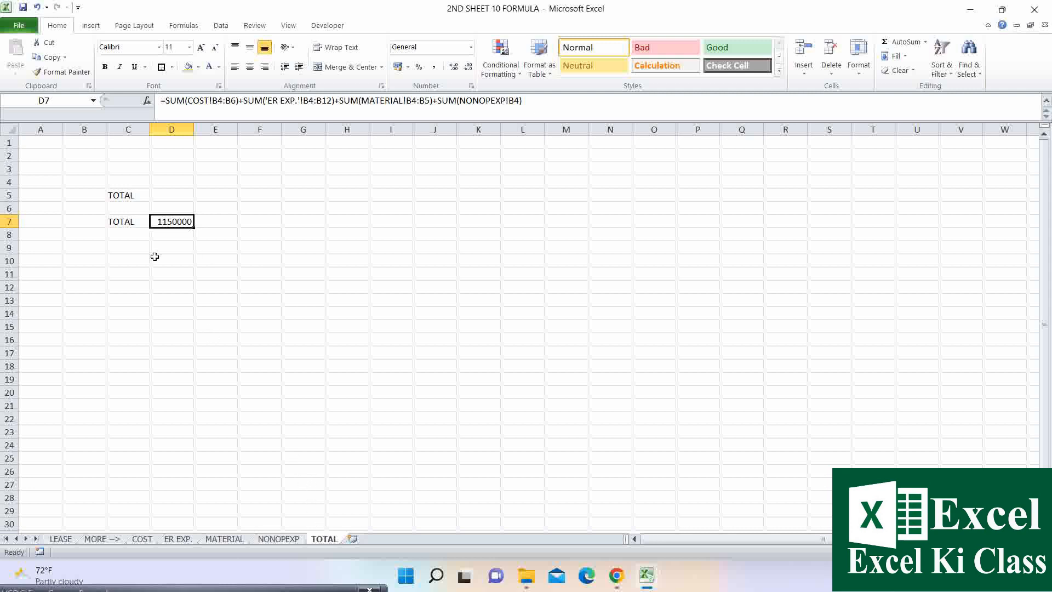
# Enter the 3D formula =SUM(COST:NONOPEXP!B4:B13) in D5 of the TOTAL sheet
pyautogui.click(166, 194)
pyautogui.write('=SUM(')
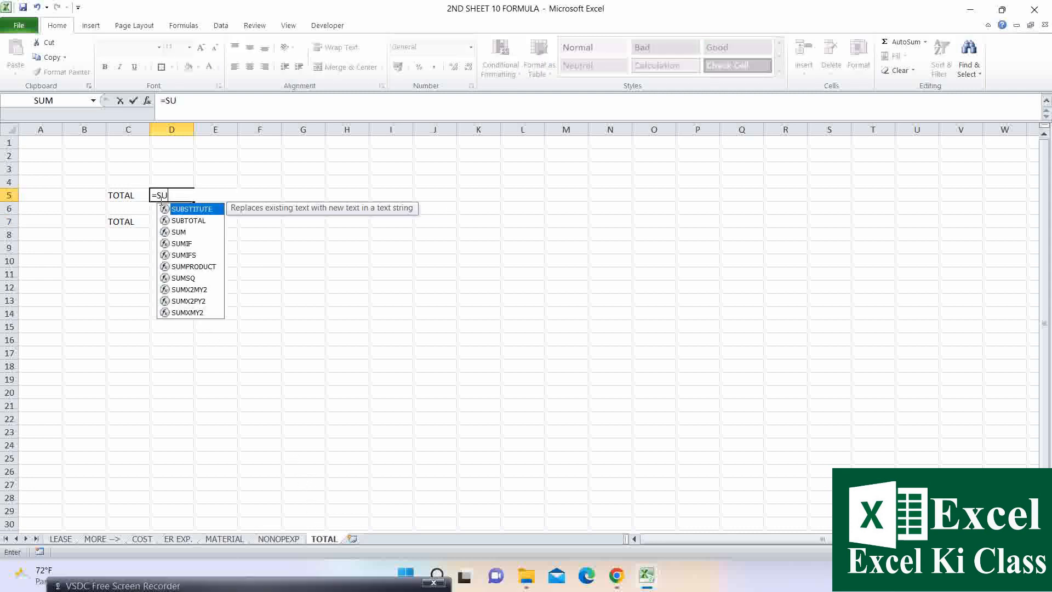
pyautogui.hotkey('ctrl', 'pageup')
pyautogui.hotkey('ctrl', 'pageup')
pyautogui.hotkey('ctrl', 'pageup')
pyautogui.hotkey('ctrl', 'pageup')
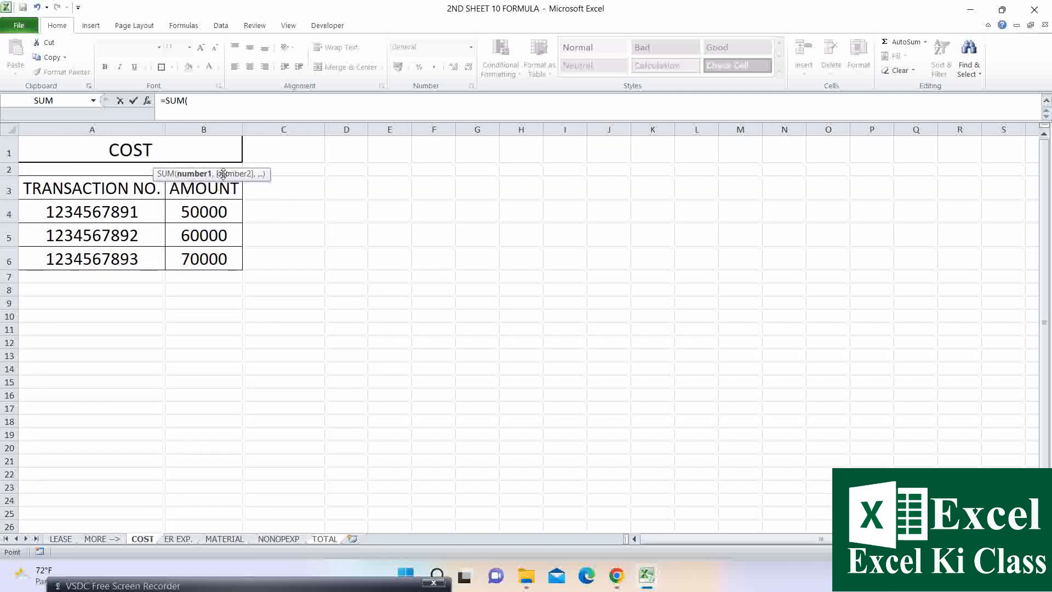
pyautogui.click(213, 208)
pyautogui.moveTo(223, 343); pyautogui.dragTo(223, 358)
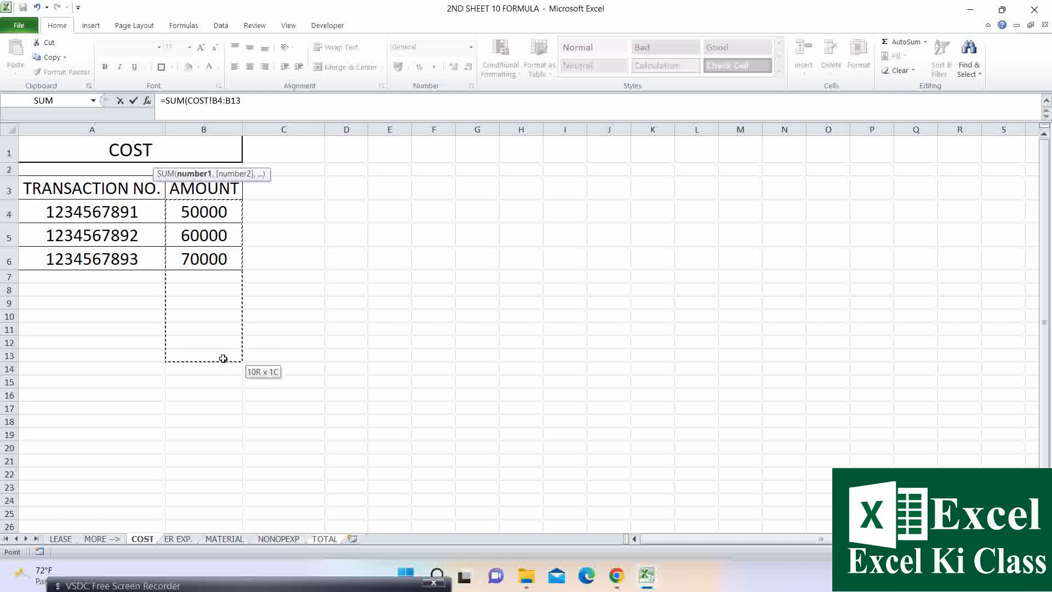
pyautogui.keyDown('shift'); pyautogui.click(295, 539); pyautogui.keyUp('shift')
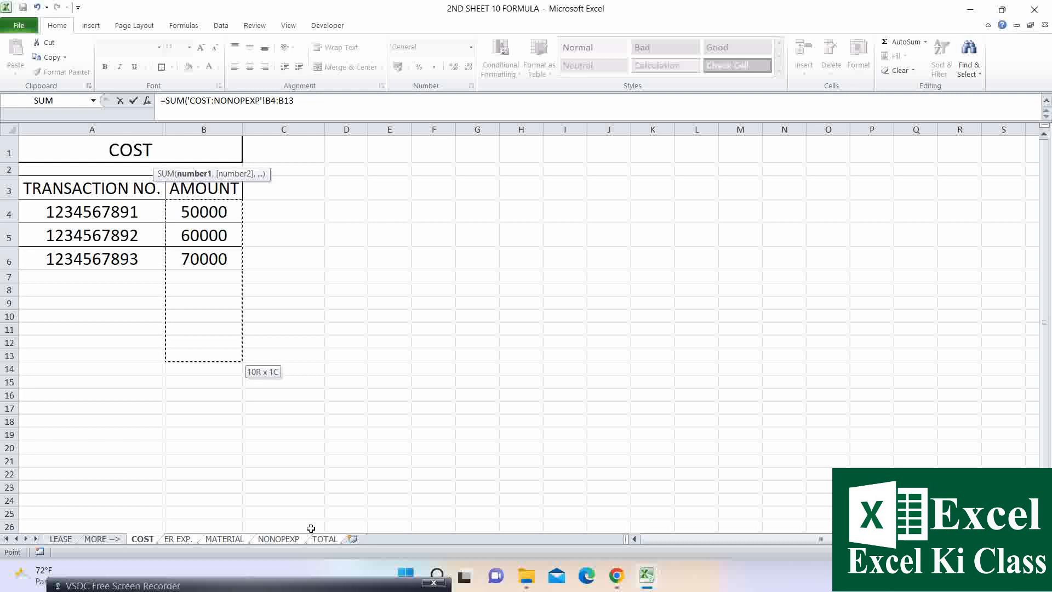
pyautogui.press('Return')
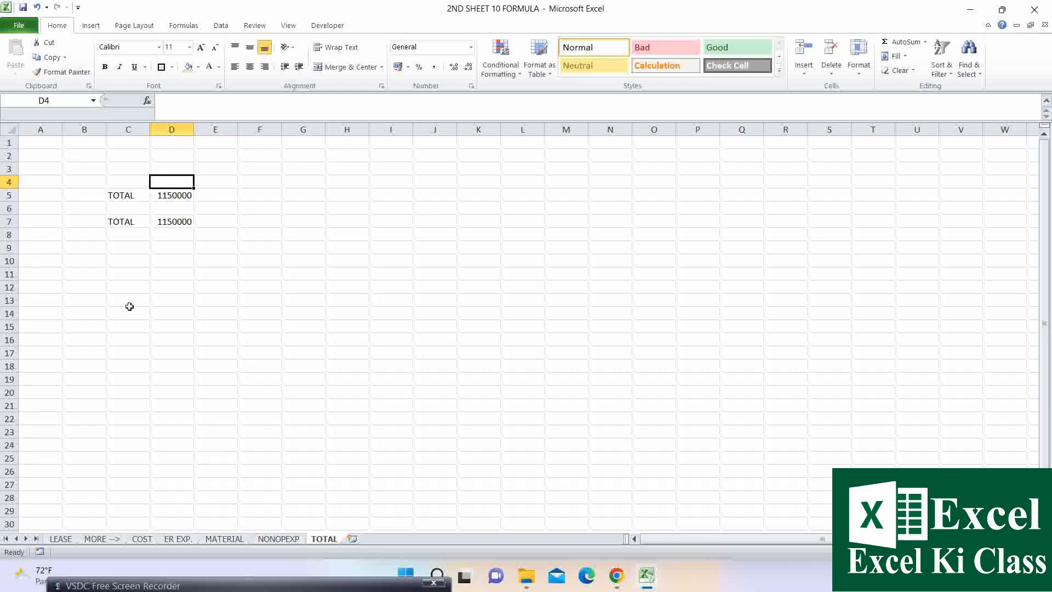
# Compare the 3D formula in D5 with the sheet-by-sheet formula in D7
pyautogui.click(171, 199)
pyautogui.click(171, 223)
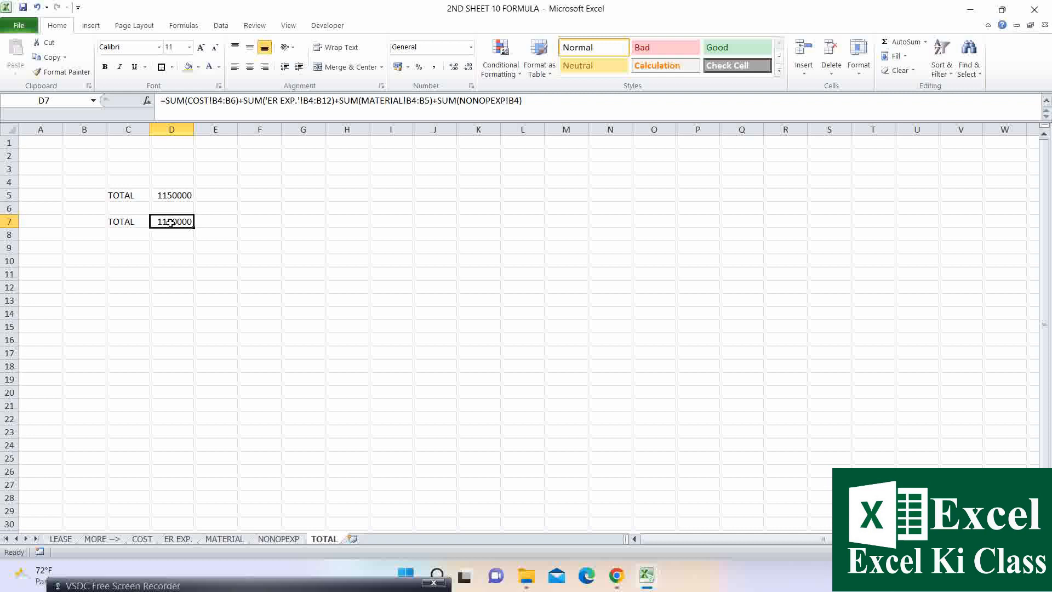
pyautogui.click(174, 196)
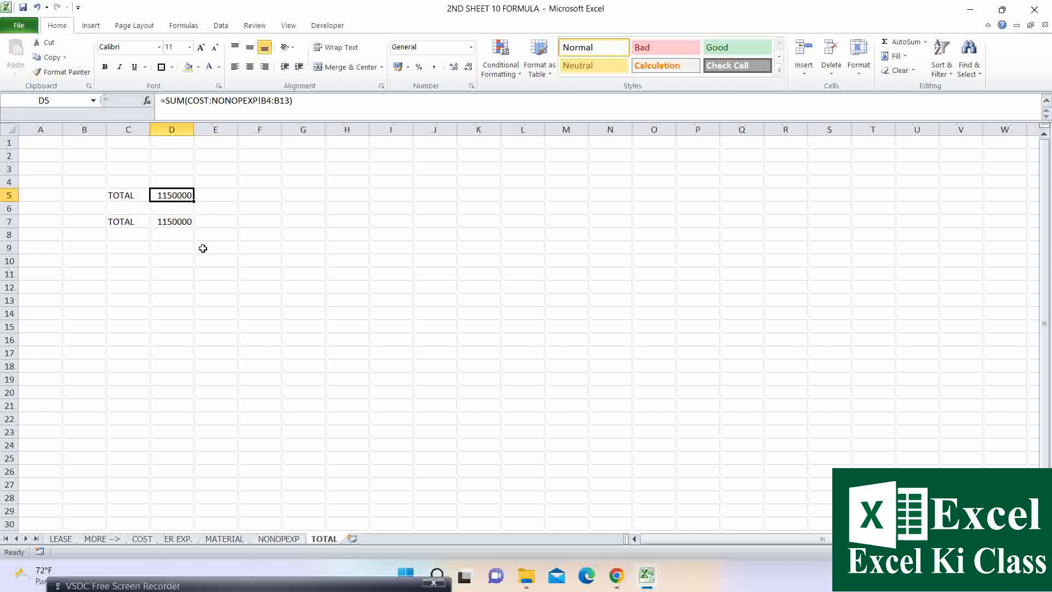
# Move the LEASE sheet between ER EXP. and MATERIAL, inside the COST to NONOPEXP range
pyautogui.click(96, 540)
pyautogui.click(63, 540)
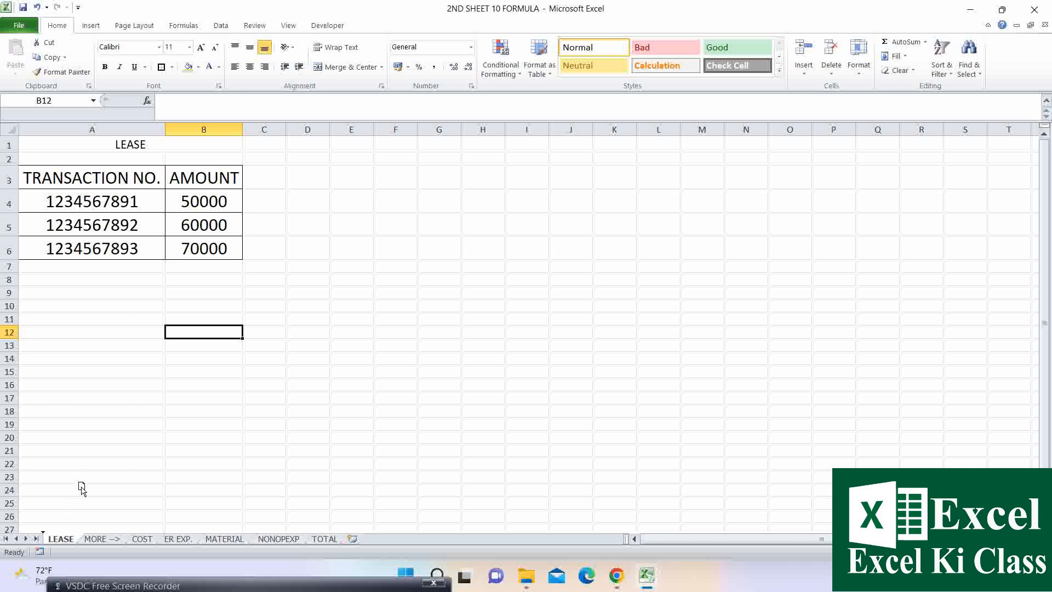
pyautogui.moveTo(201, 513); pyautogui.dragTo(210, 541)
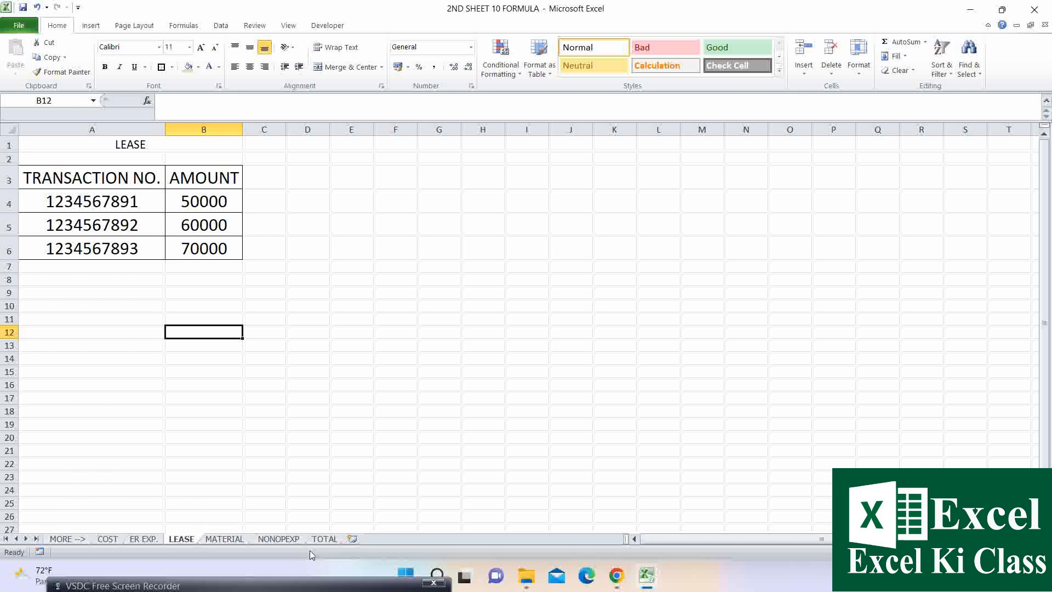
# Compare the D5 and D7 totals on the TOTAL sheet with the amounts in B4:B6 of LEASE
pyautogui.click(324, 538)
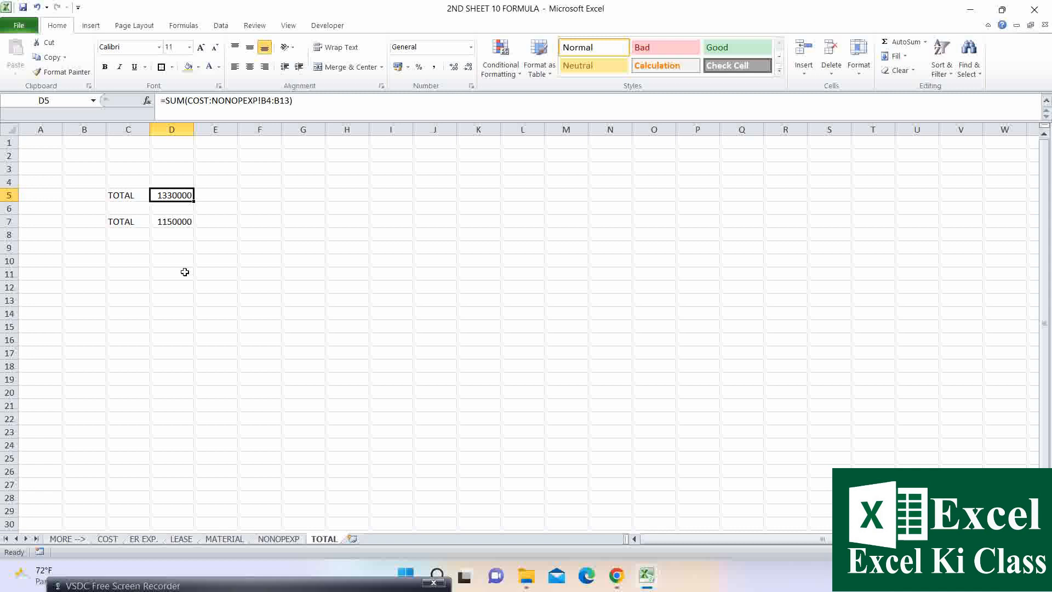
pyautogui.click(178, 222)
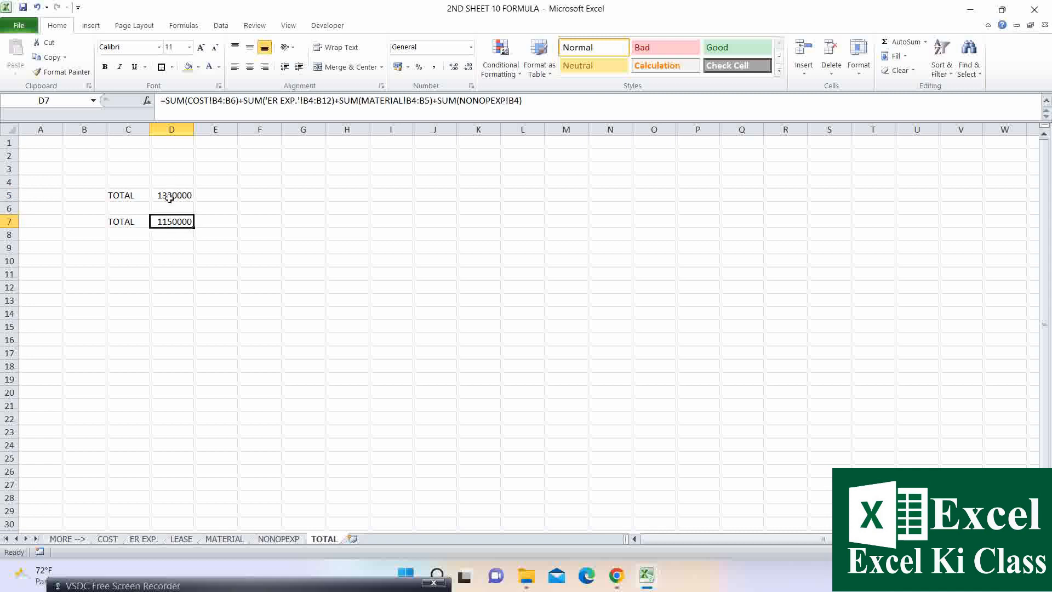
pyautogui.click(181, 539)
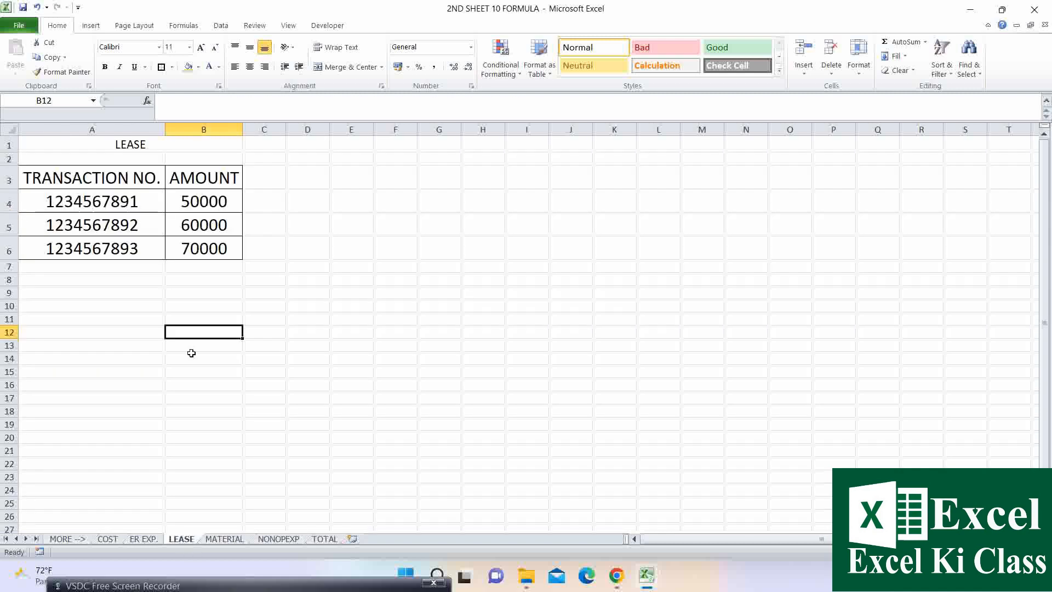
pyautogui.moveTo(202, 202); pyautogui.dragTo(205, 250)
pyautogui.click(324, 539)
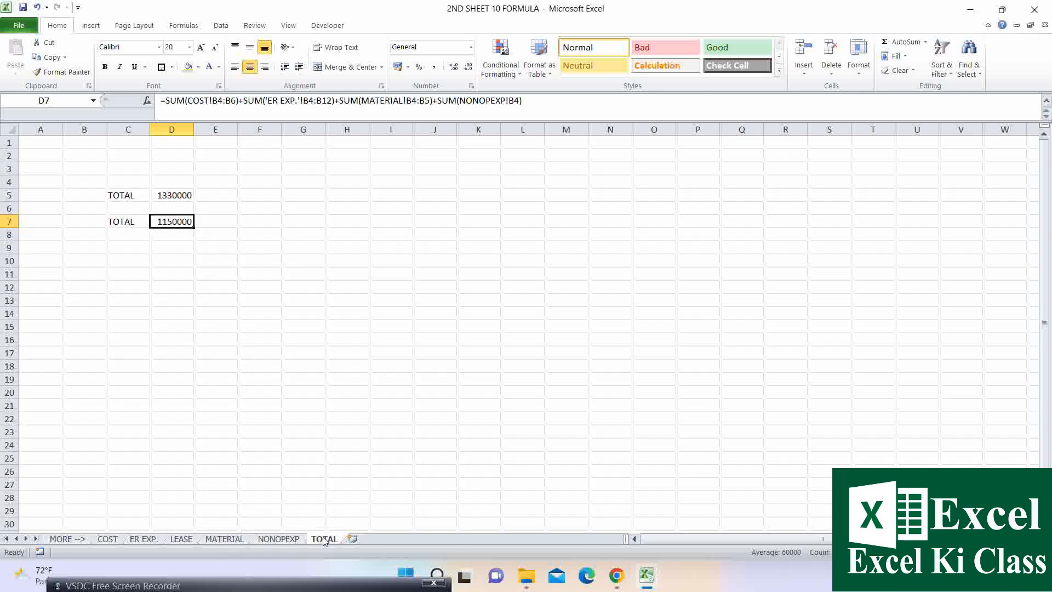
# Move the LEASE sheet back in front of the MORE --> sheet, outside the COST to NONOPEXP range
pyautogui.click(184, 540)
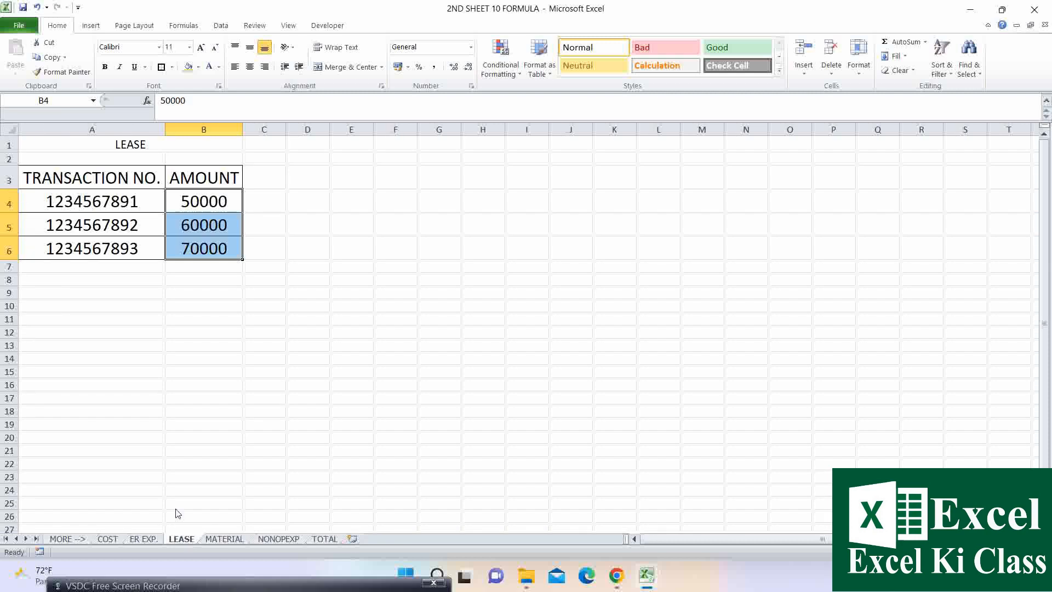
pyautogui.moveTo(123, 491); pyautogui.dragTo(45, 538)
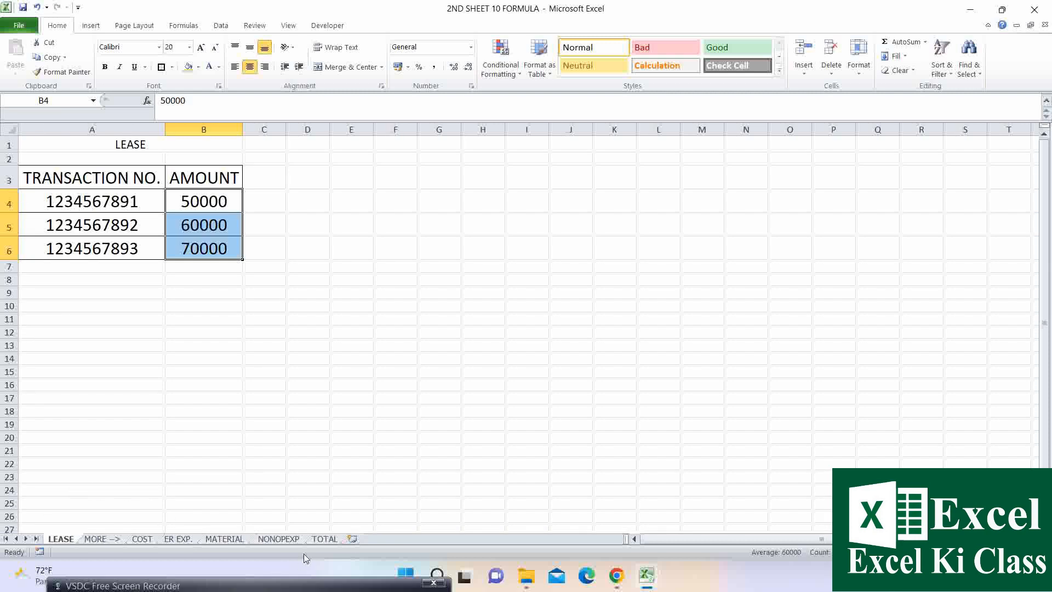
# Check the TOTAL sheet and move the LEASE sheet between ER EXP. and MATERIAL again
pyautogui.click(319, 540)
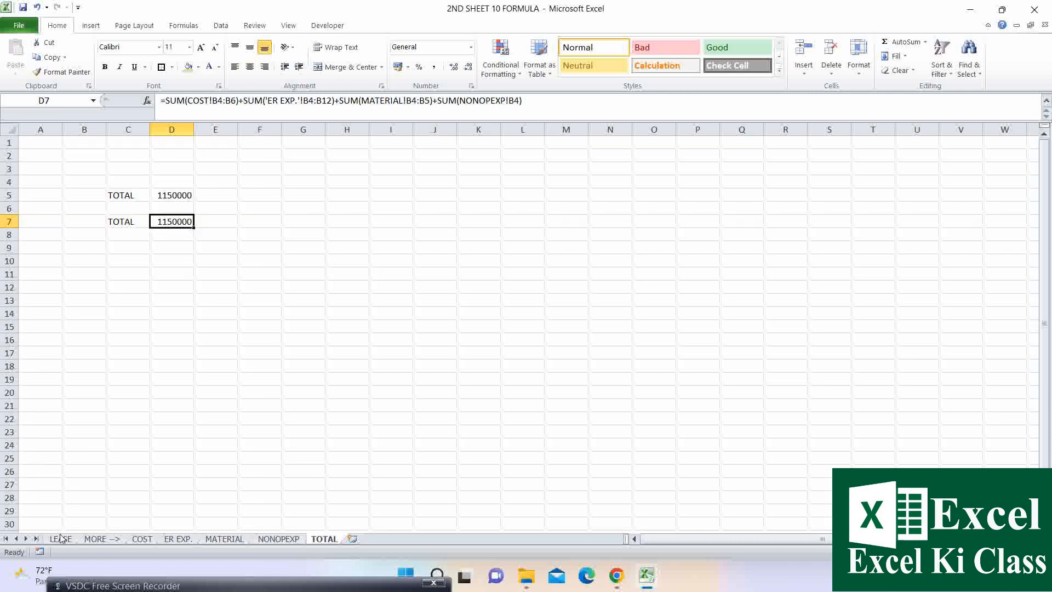
pyautogui.moveTo(60, 539)
pyautogui.mouseDown()
pyautogui.moveTo(141, 482)
pyautogui.moveTo(193, 505)
pyautogui.moveTo(210, 541)
pyautogui.mouseUp()
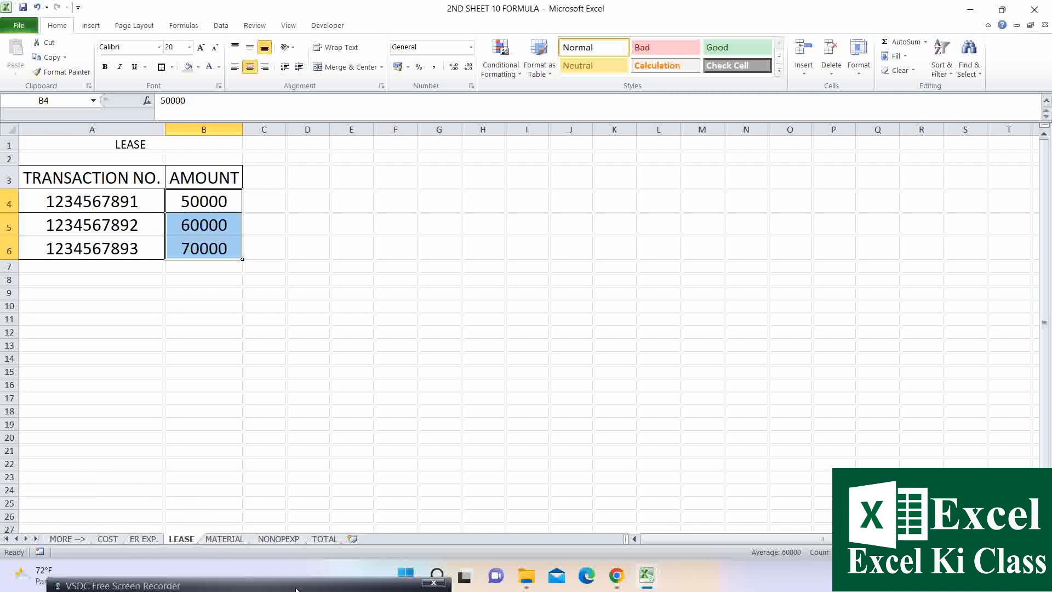
# Switch to the 1ST SHEET workbook and change the header in D1 of SUMIFSAVGIFSCOUNTIFS to AMOUNT
pyautogui.press('super+Tab')
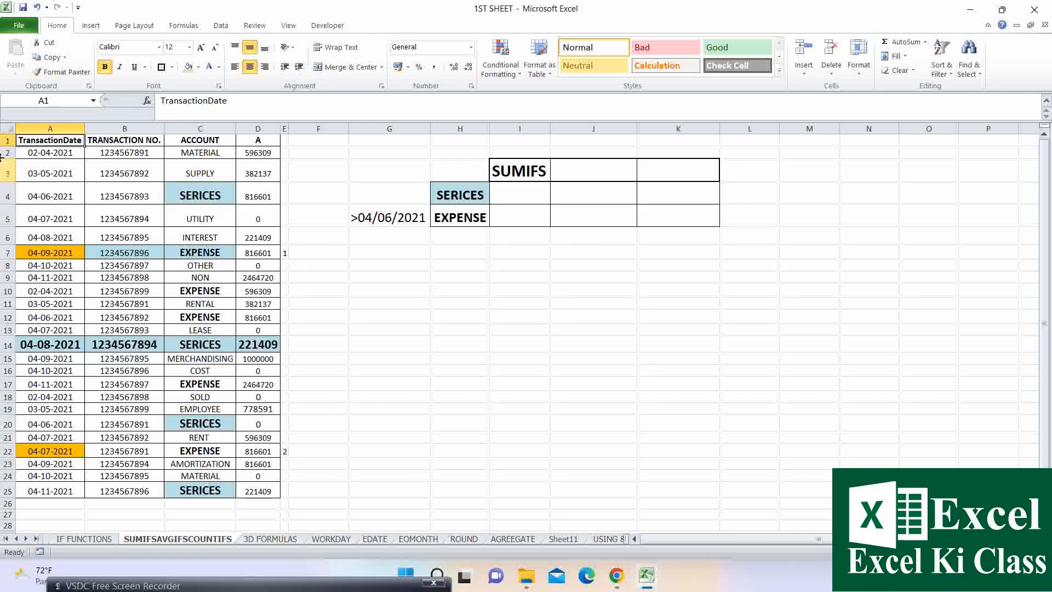
pyautogui.click(262, 141)
pyautogui.write('AMOT')
pyautogui.press('BackSpace')
pyautogui.write('UNT')
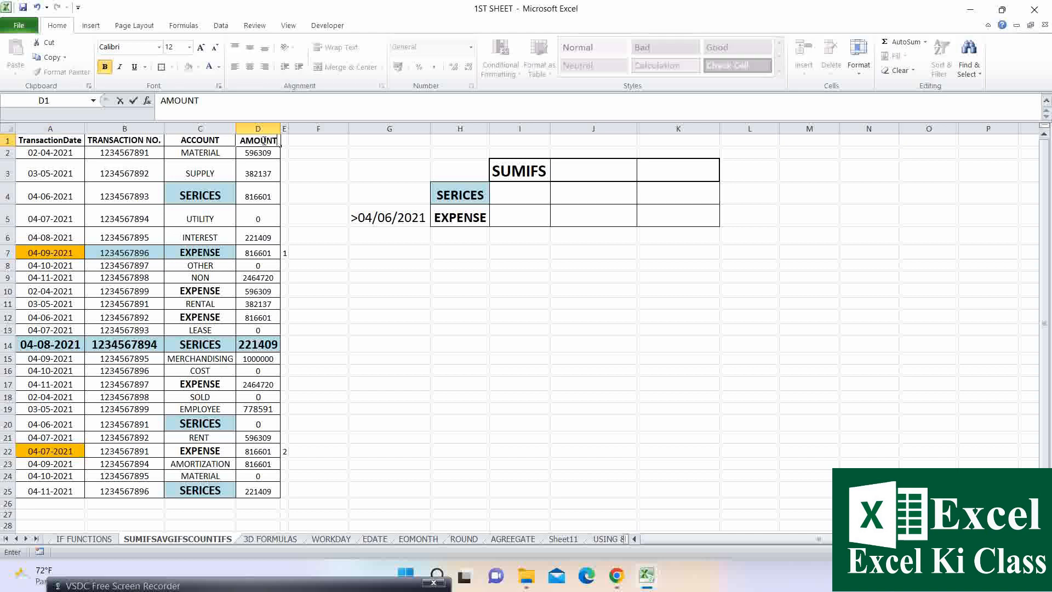
pyautogui.click(573, 193)
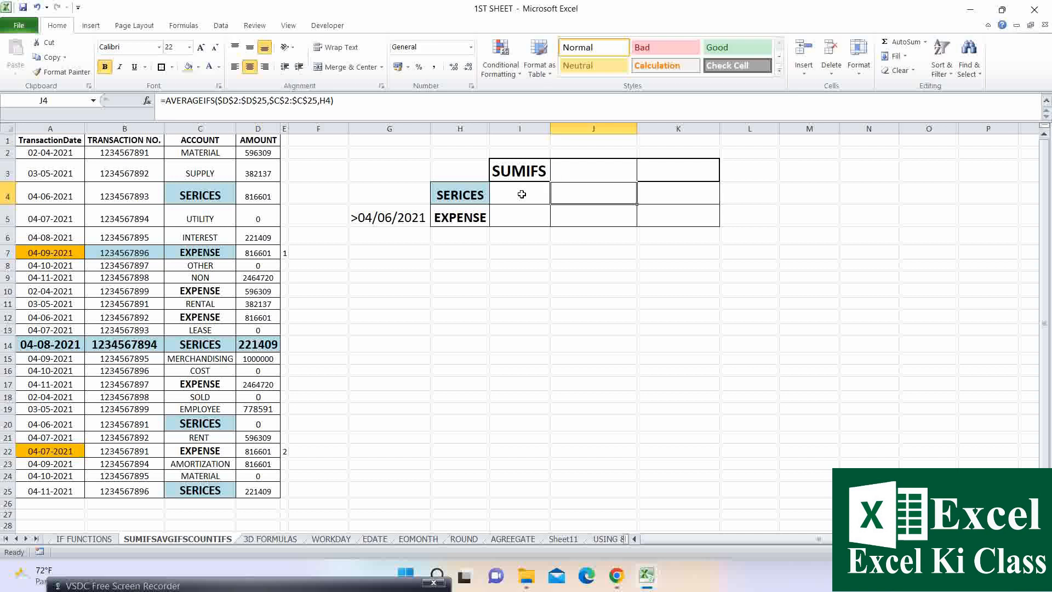
# Review the criteria in H4, H5 and G5, and start a SUMIFS formula in I4 with $D$2:$D$25 as the sum range
pyautogui.click(474, 195)
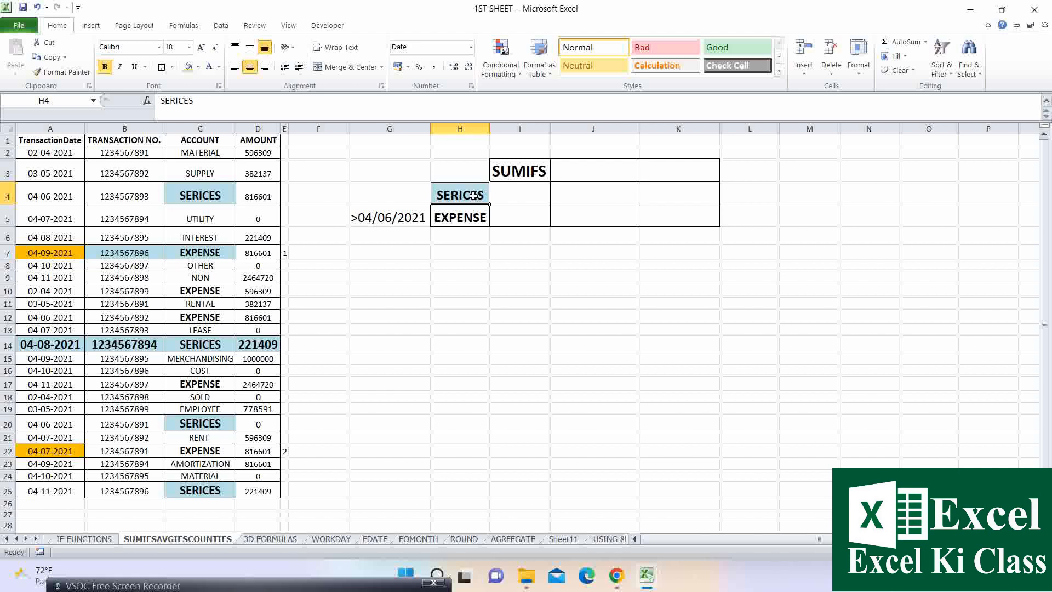
pyautogui.click(474, 216)
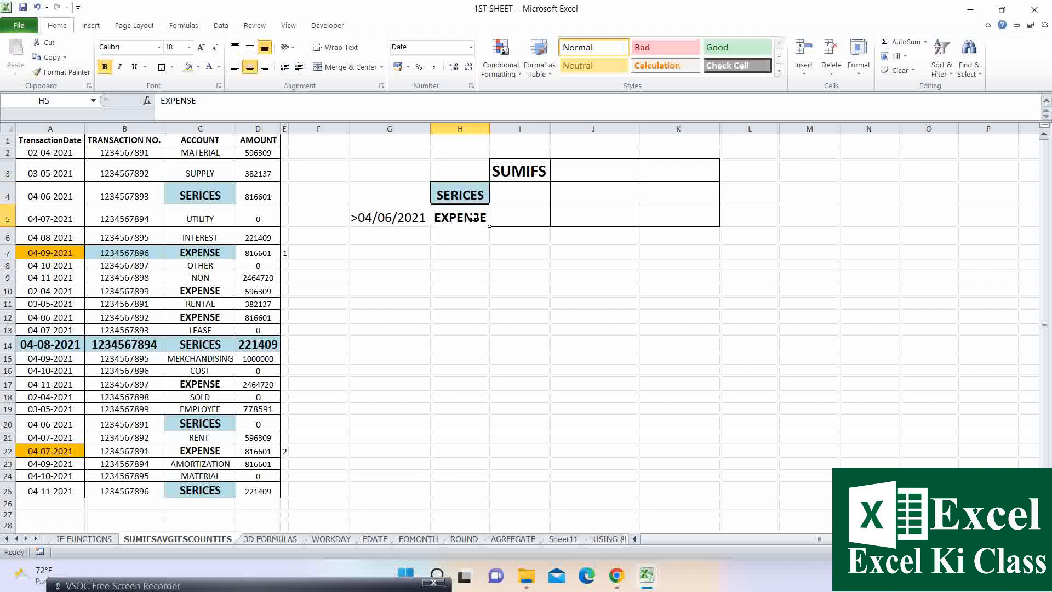
pyautogui.click(377, 221)
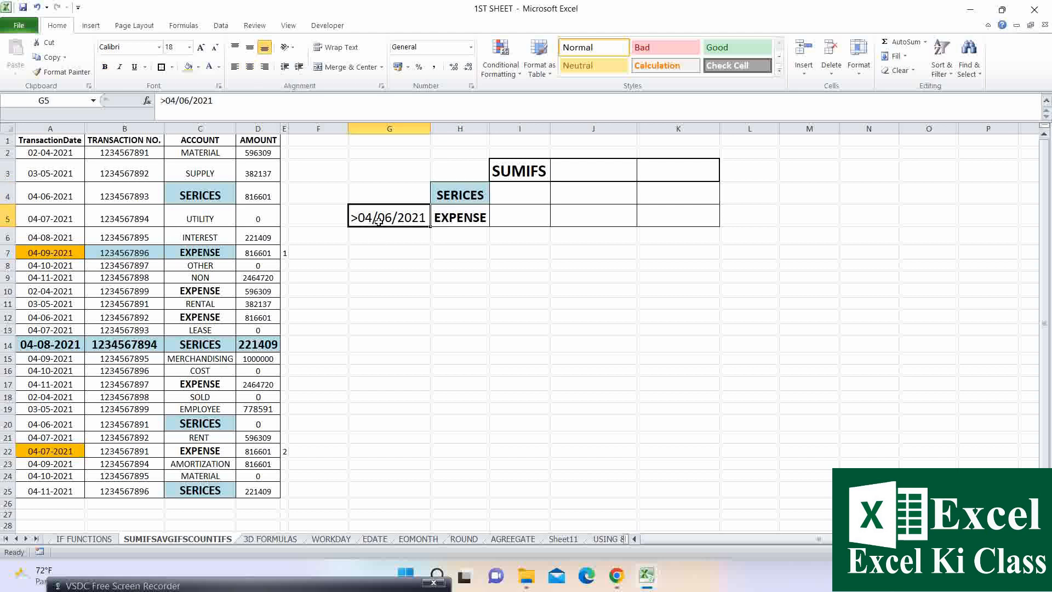
pyautogui.click(529, 194)
pyautogui.write('=')
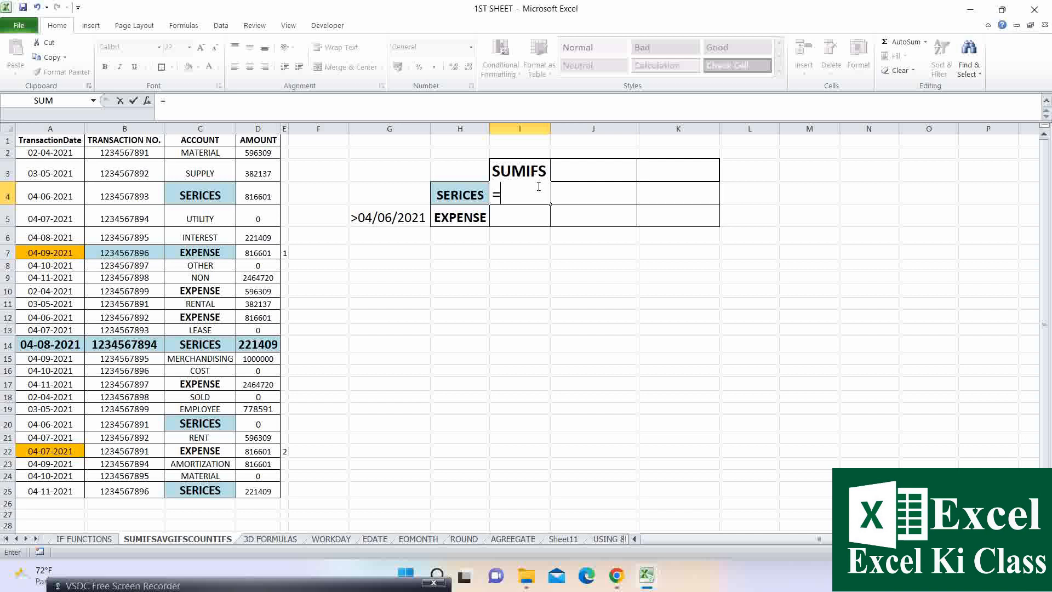
pyautogui.write('SUM')
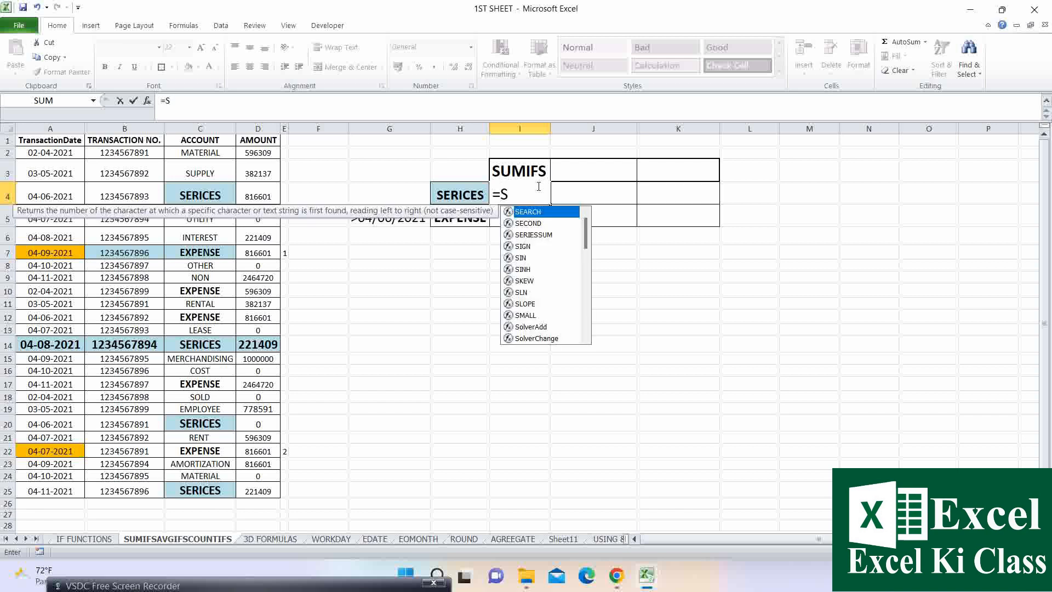
pyautogui.click(538, 237)
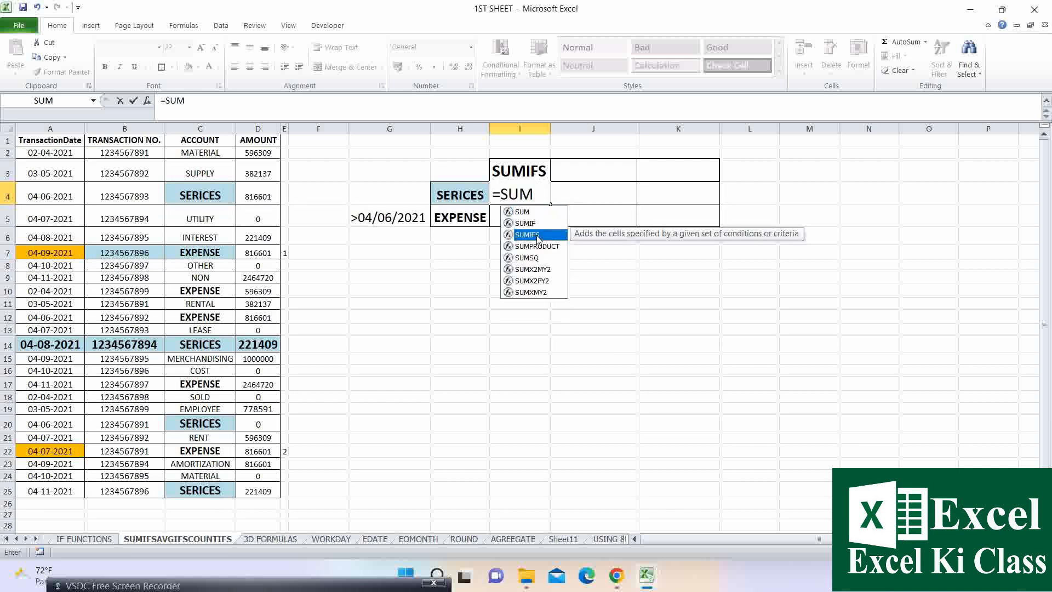
pyautogui.doubleClick(537, 236)
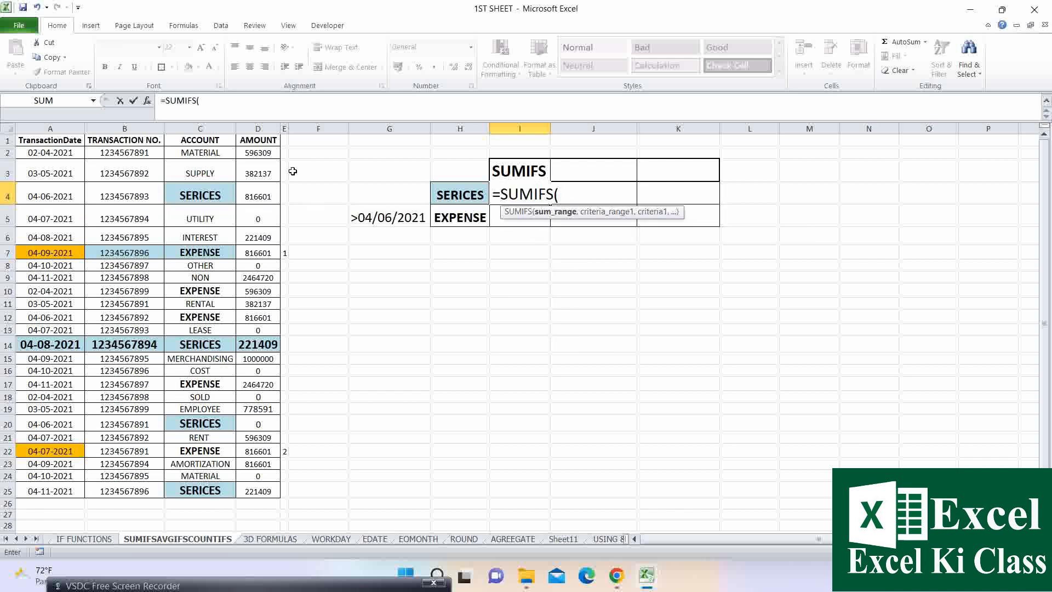
pyautogui.click(266, 154)
pyautogui.hotkey('ctrl', 'shift', 'Down')
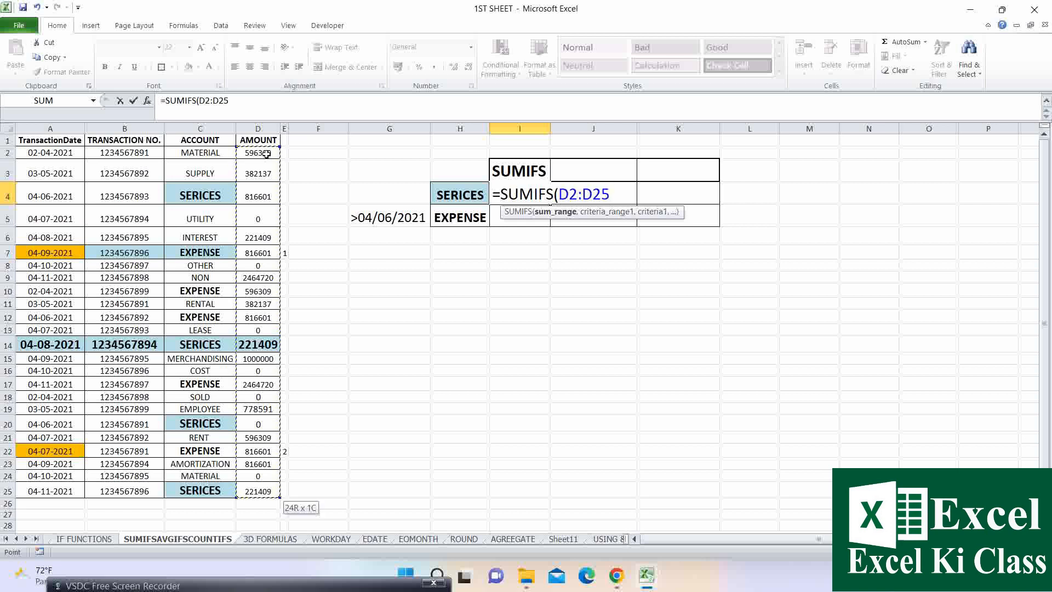
pyautogui.press('F4')
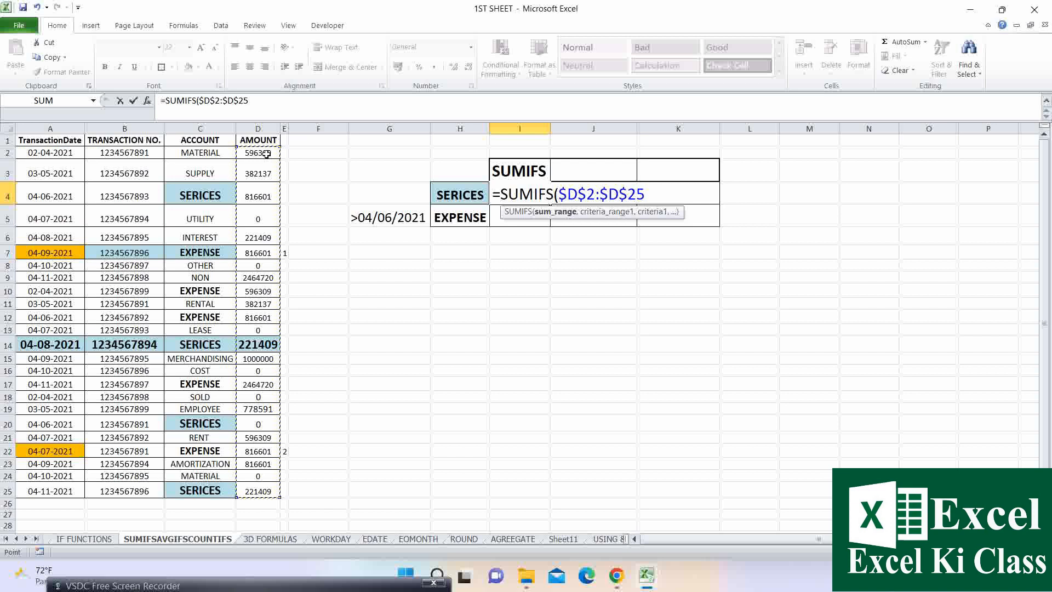
# Complete the SUMIFS formula in I4 with criteria range $C$2:$C$25 and H4 as the criterion
pyautogui.write(',')
pyautogui.click(198, 154)
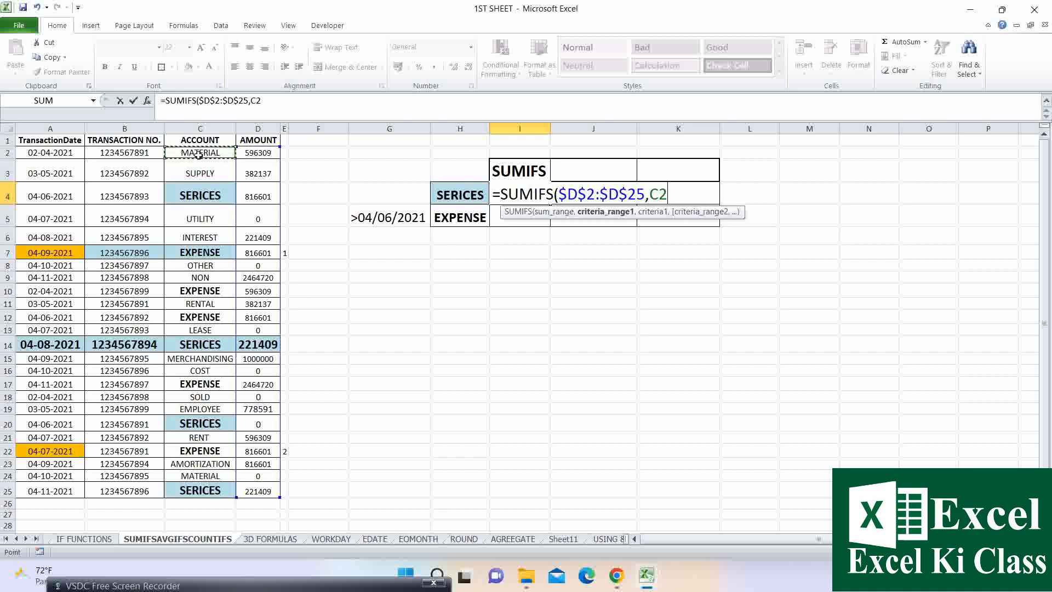
pyautogui.hotkey('ctrl', 'shift', 'Down')
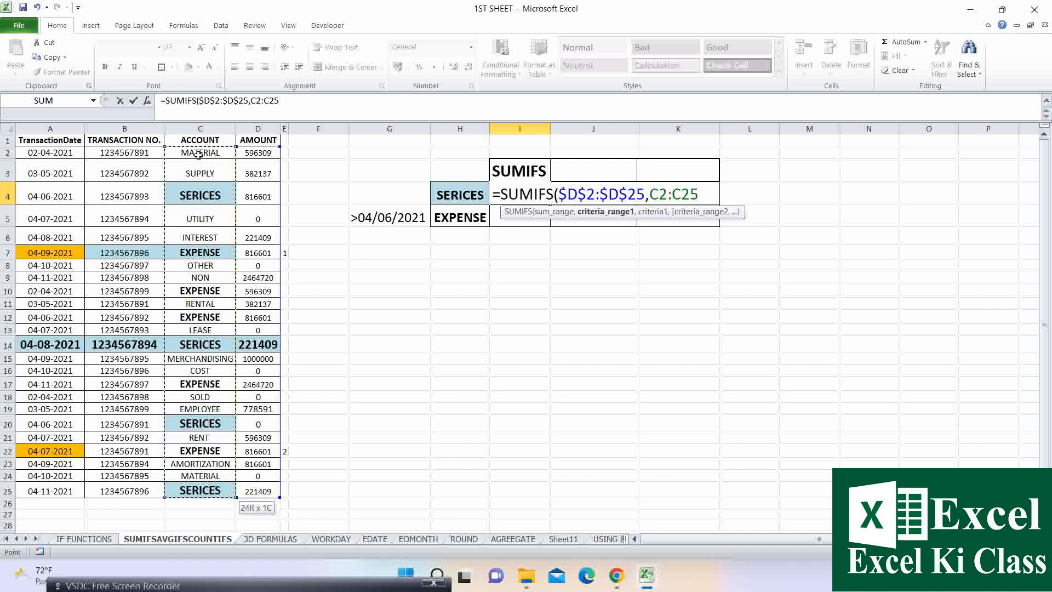
pyautogui.press('F4')
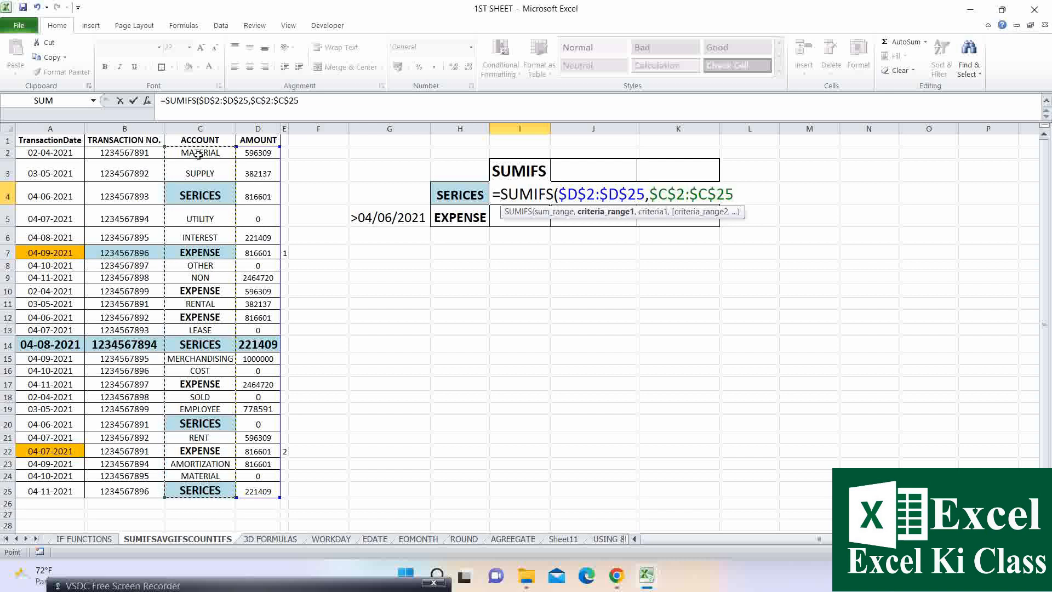
pyautogui.write(',')
pyautogui.click(450, 195)
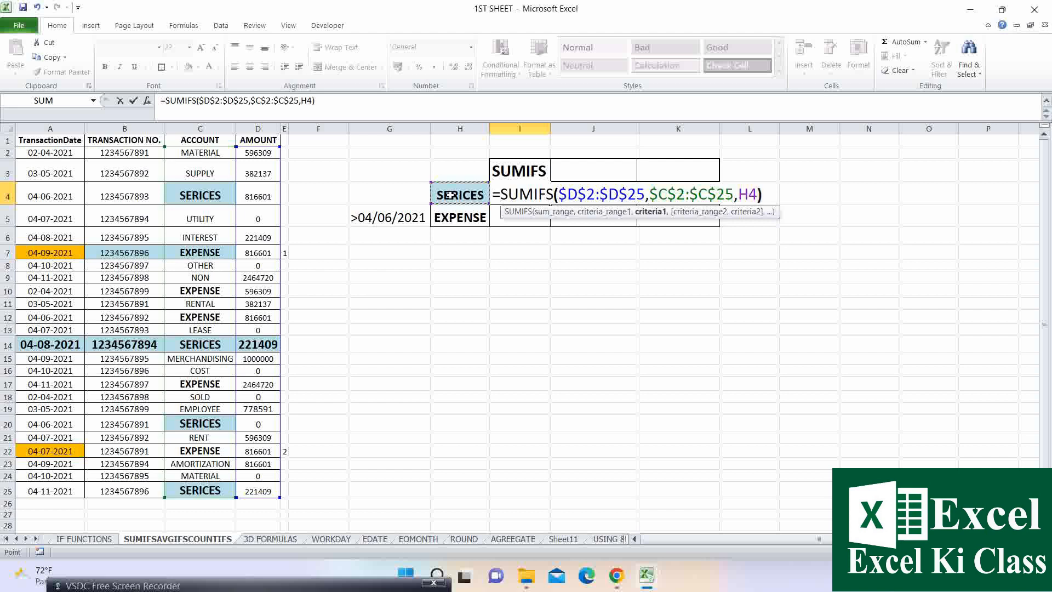
pyautogui.write(')')
pyautogui.press('Return')
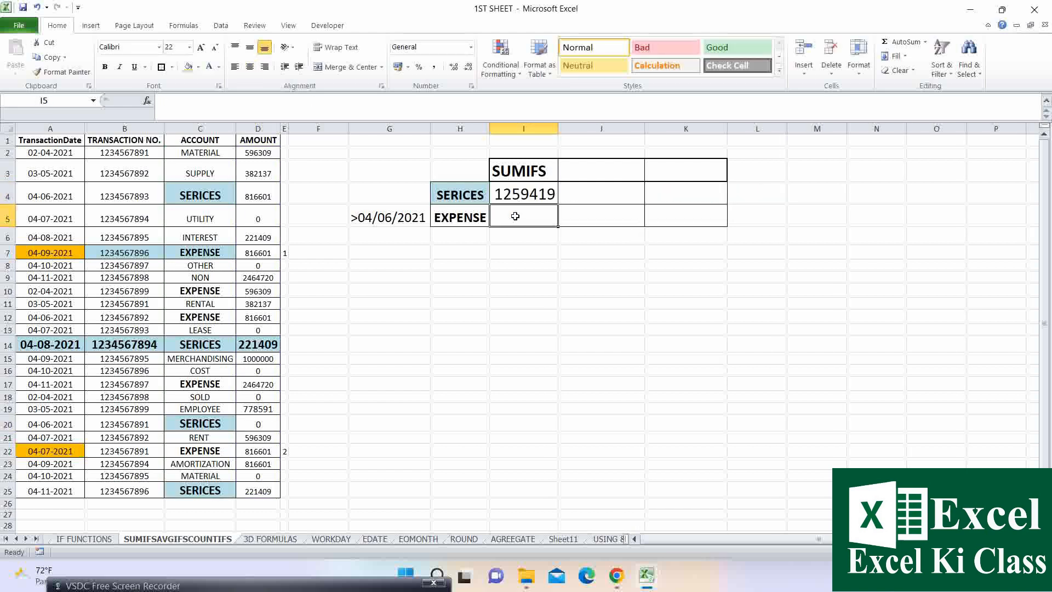
# Start a SUMIFS formula in I5 for EXPENSE with the absolute sum range $D$2:$D$25
pyautogui.write('=S')
pyautogui.write('UMI')
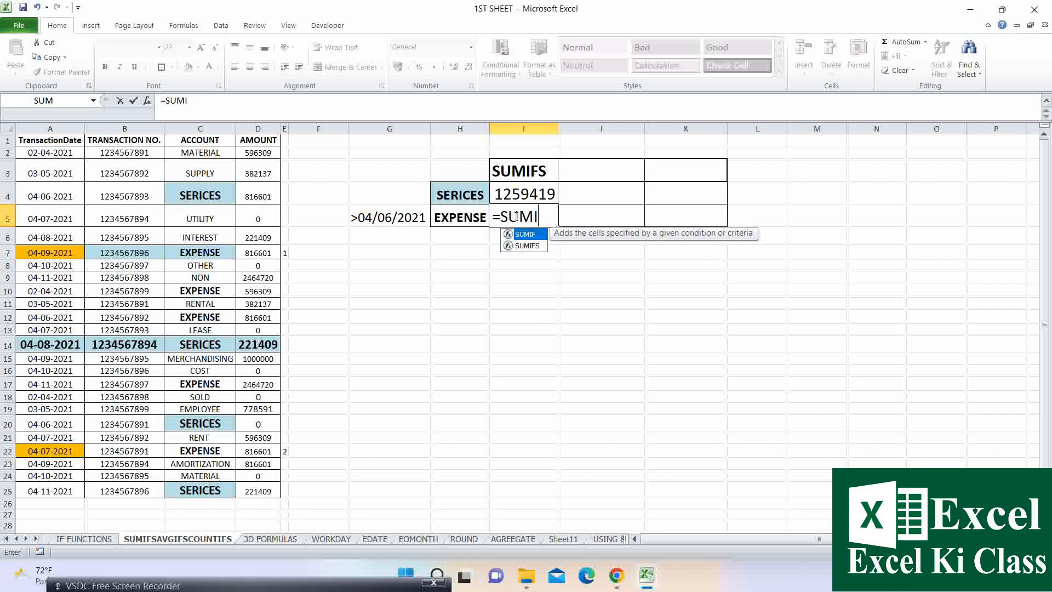
pyautogui.press('Down')
pyautogui.press('Tab')
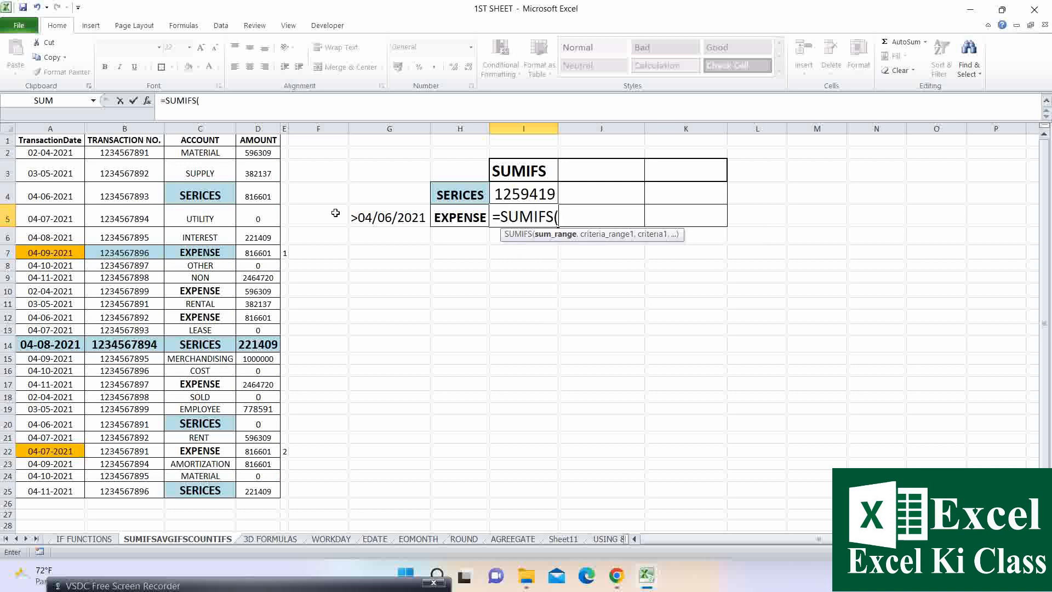
pyautogui.moveTo(258, 154); pyautogui.dragTo(257, 489)
pyautogui.press('F4')
# Complete the I5 formula with criteria range $C$2:$C$25 and H5 as the criterion
pyautogui.write(',')
pyautogui.moveTo(204, 158); pyautogui.dragTo(198, 494)
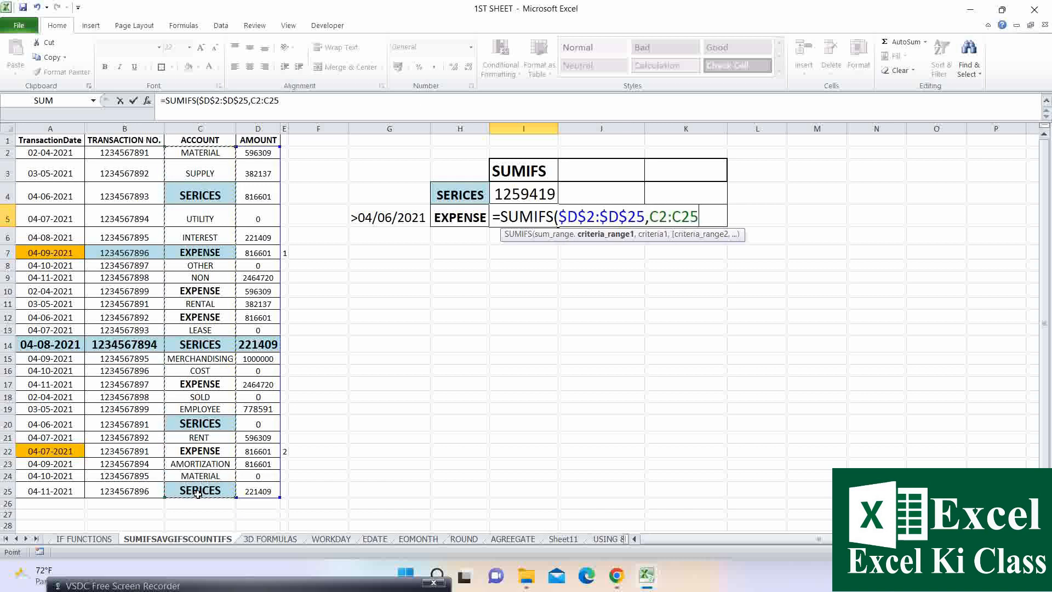
pyautogui.press('F4')
pyautogui.write(',')
pyautogui.click(466, 218)
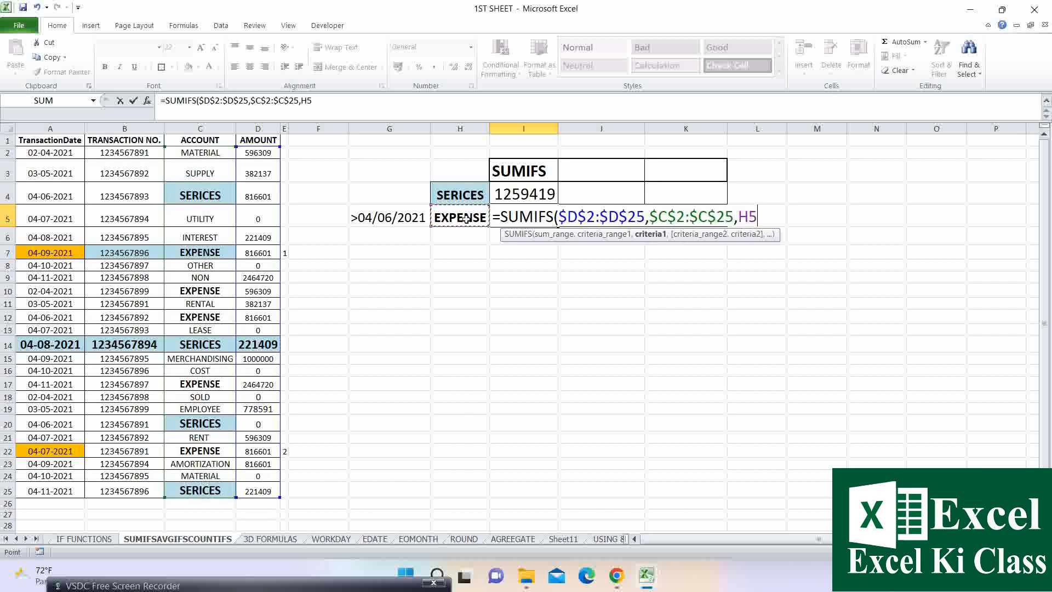
pyautogui.write(')')
pyautogui.press('Return')
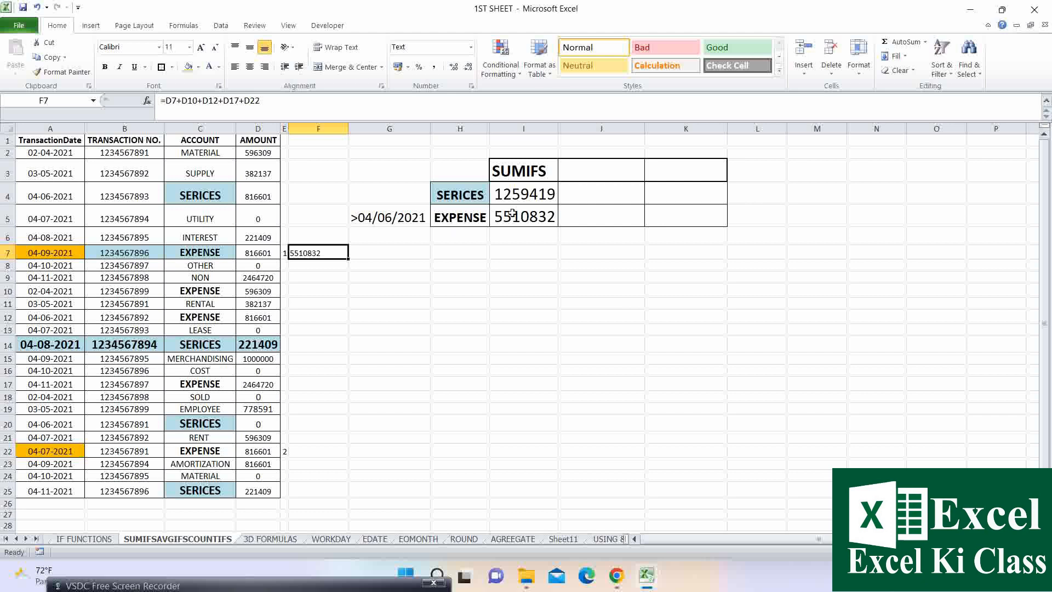
# Add a date condition to the I5 SUMIFS formula, using $A$2:$A$25 as the second criteria range and G5 as its criterion
pyautogui.click(361, 219)
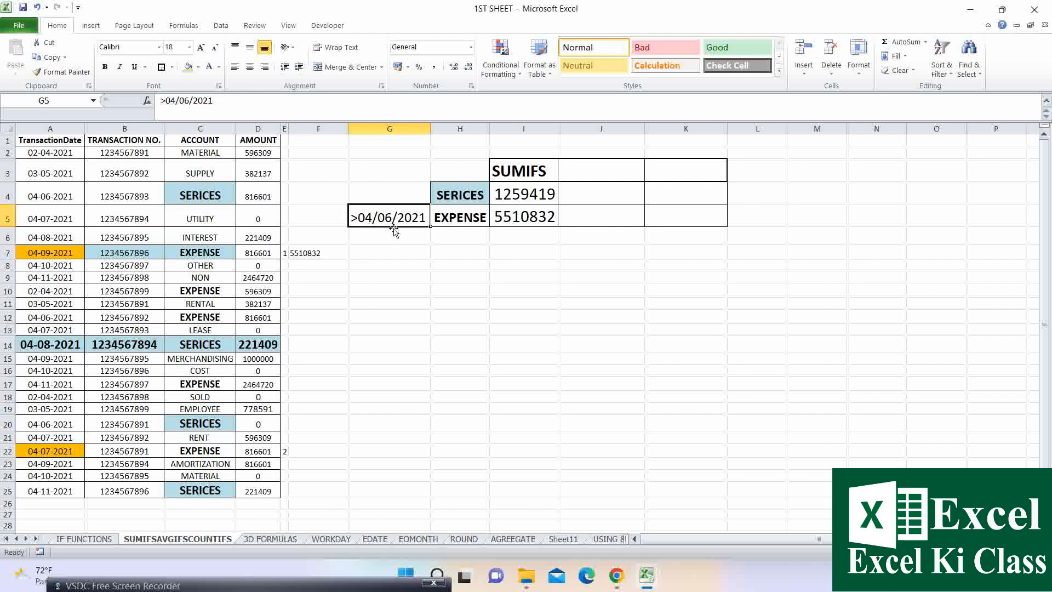
pyautogui.doubleClick(548, 218)
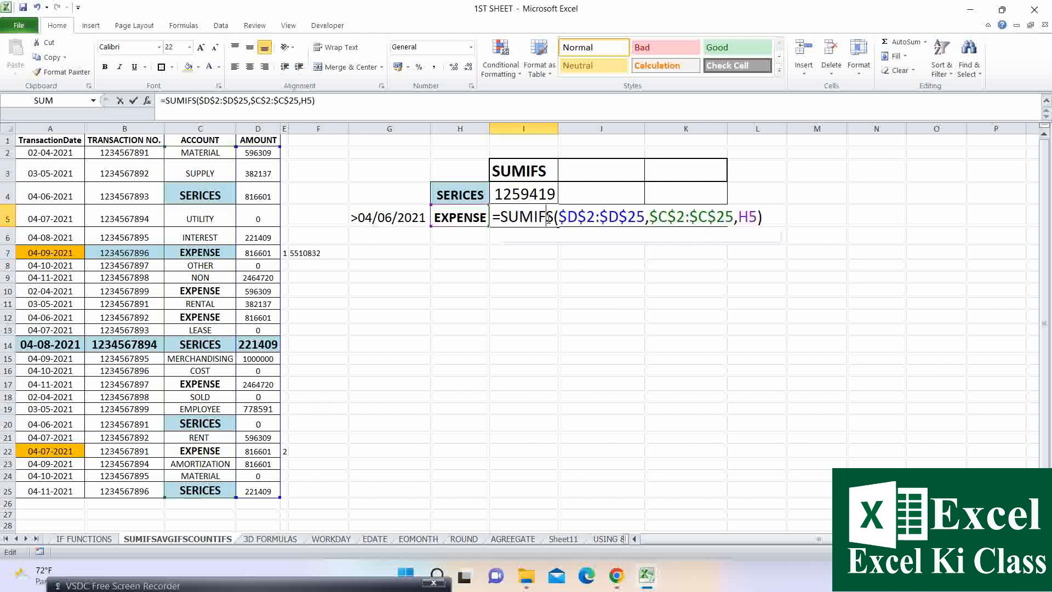
pyautogui.click(756, 218)
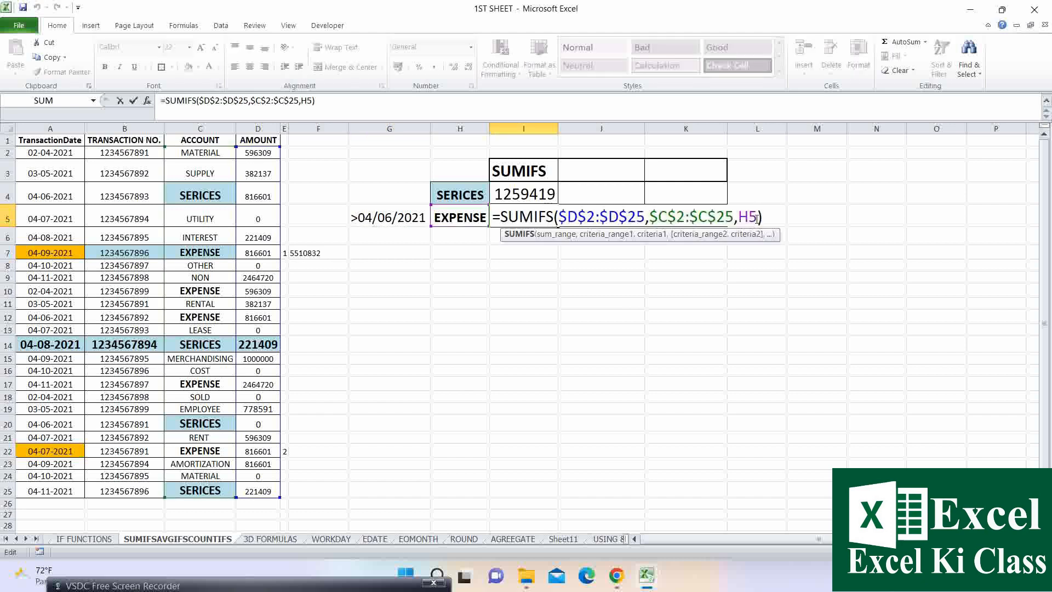
pyautogui.write(',')
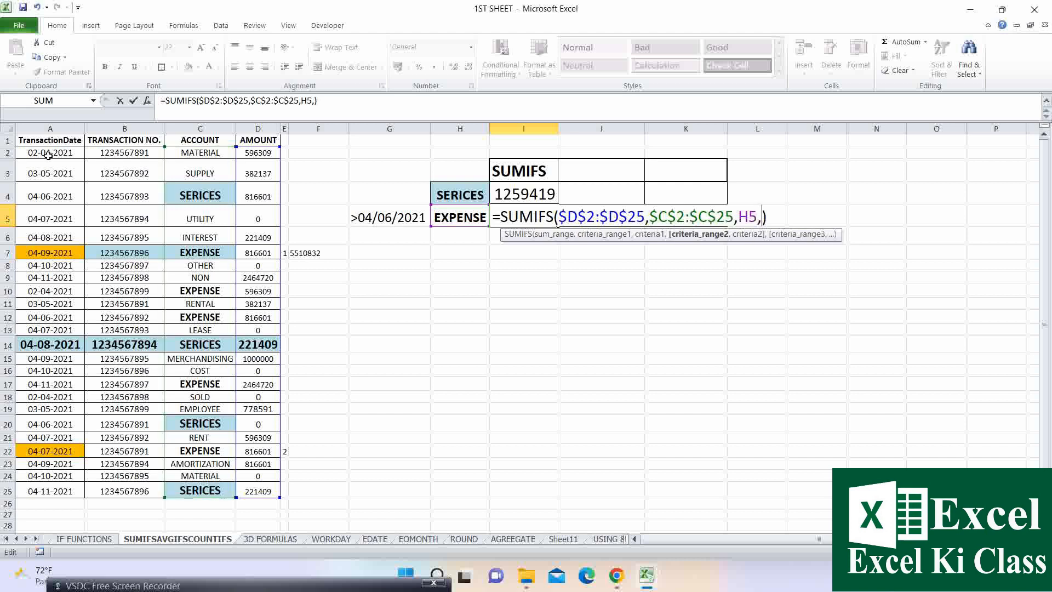
pyautogui.moveTo(50, 154); pyautogui.dragTo(34, 491)
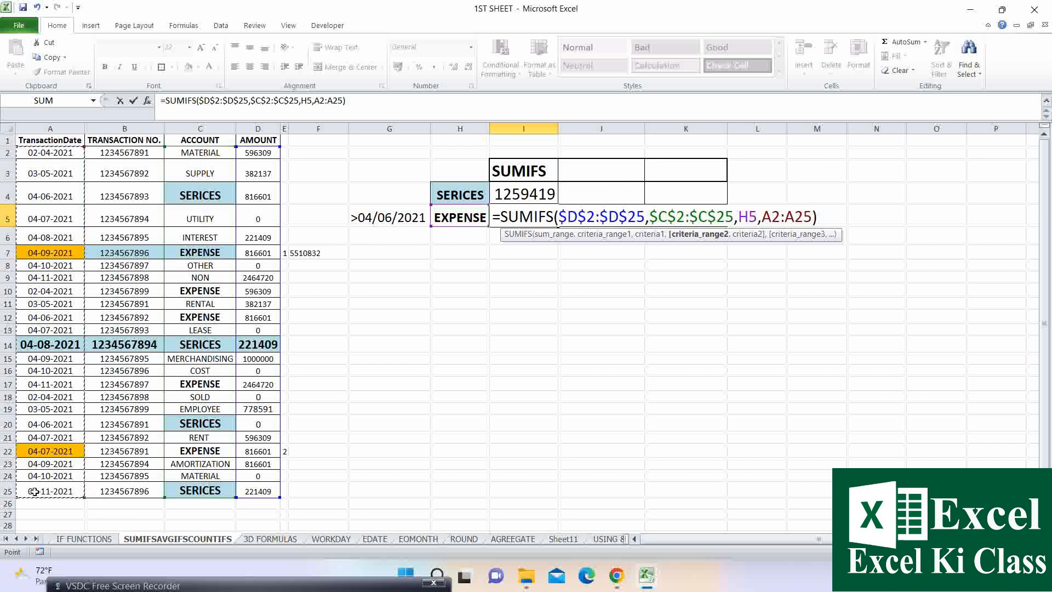
pyautogui.press('F4')
pyautogui.write(',')
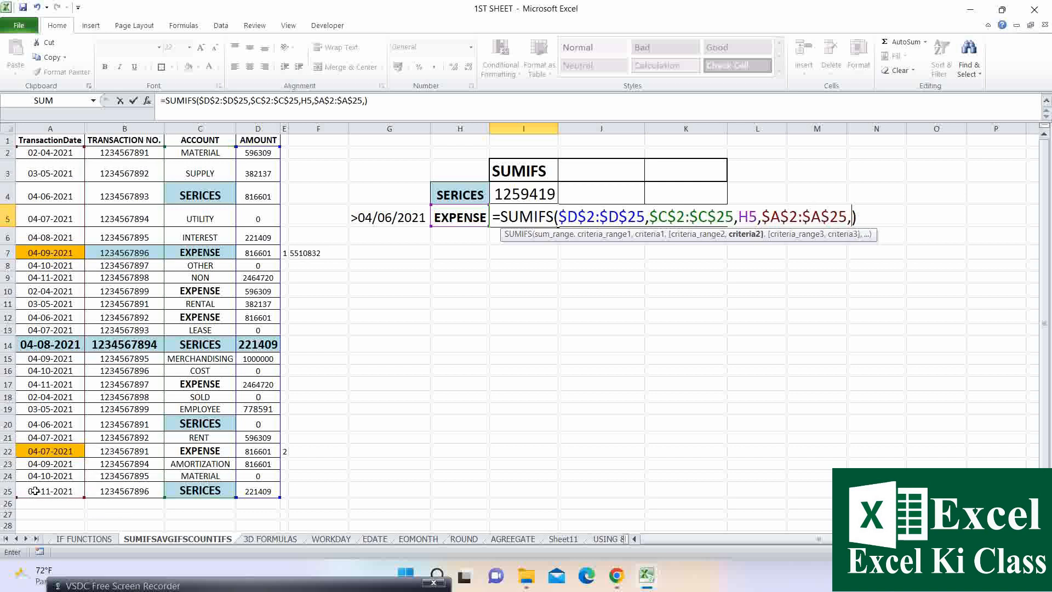
pyautogui.click(379, 217)
pyautogui.write('))')
pyautogui.press('Return')
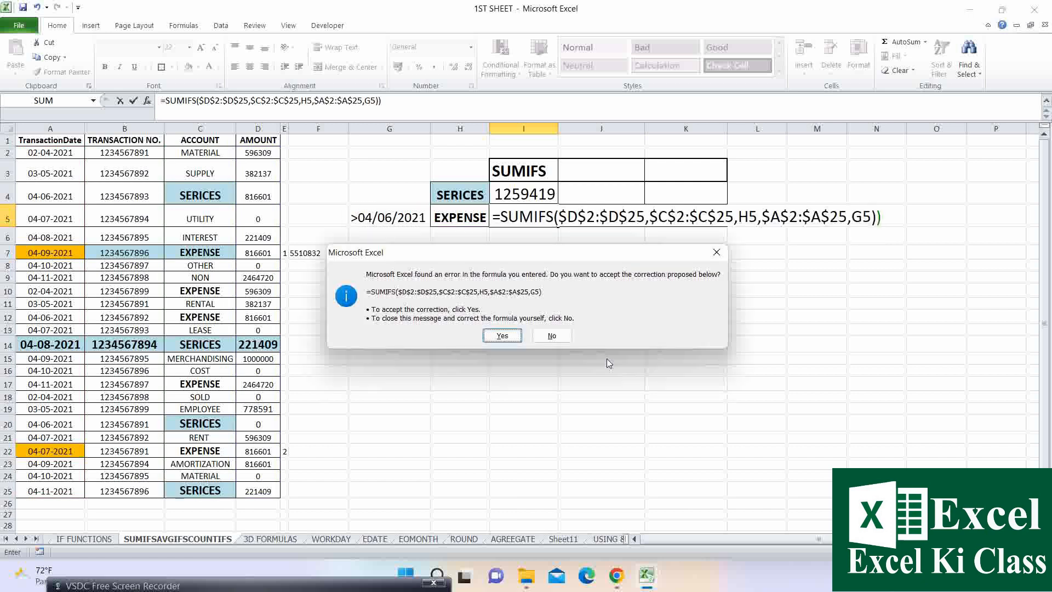
pyautogui.click(501, 336)
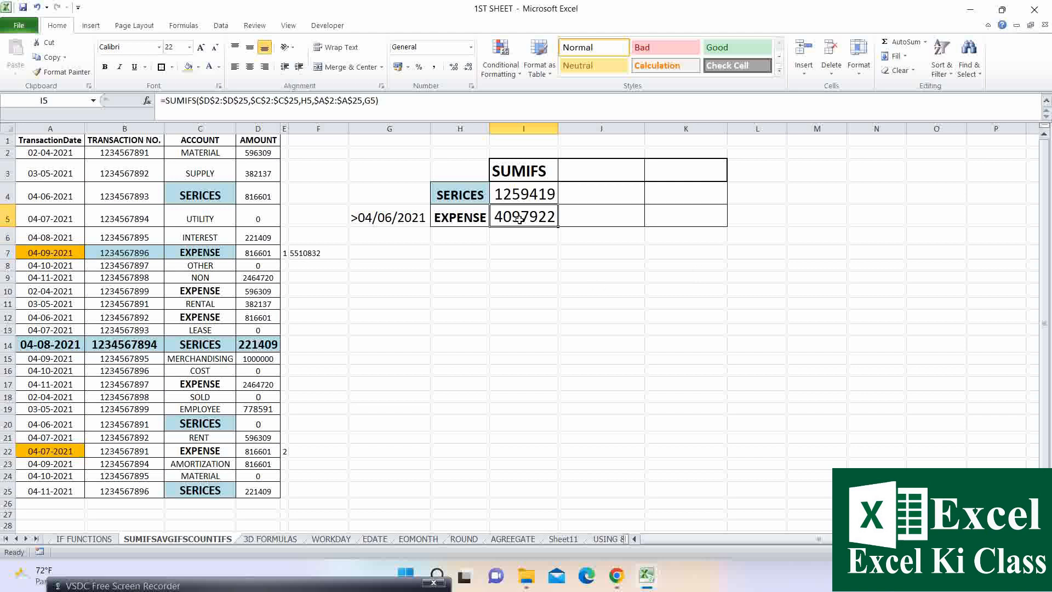
# Compare the date condition in G5 with the highlighted EXPENSE transaction dates in A7 and A22
pyautogui.click(404, 221)
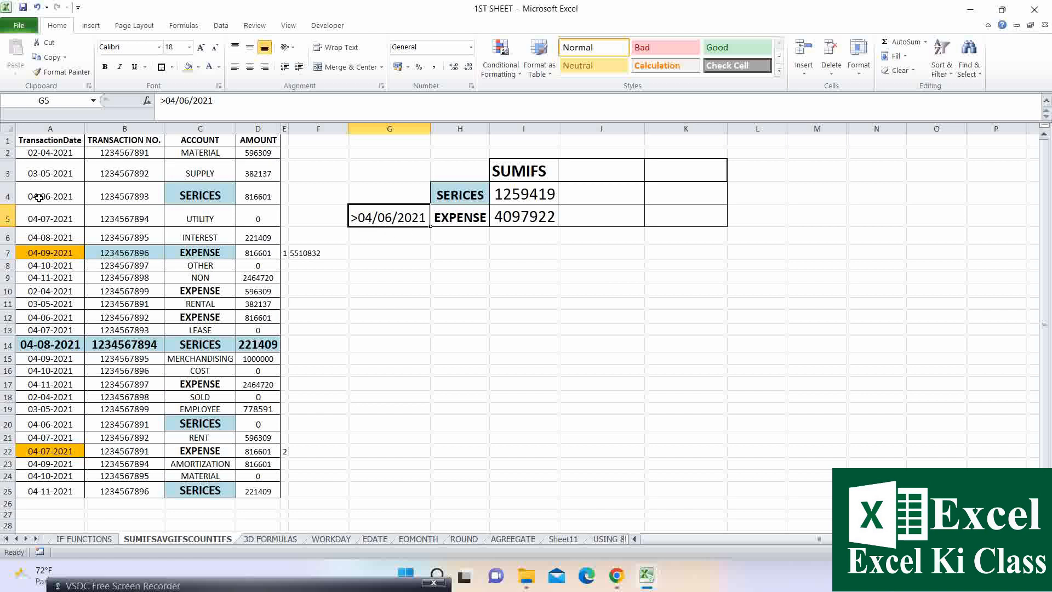
pyautogui.click(50, 250)
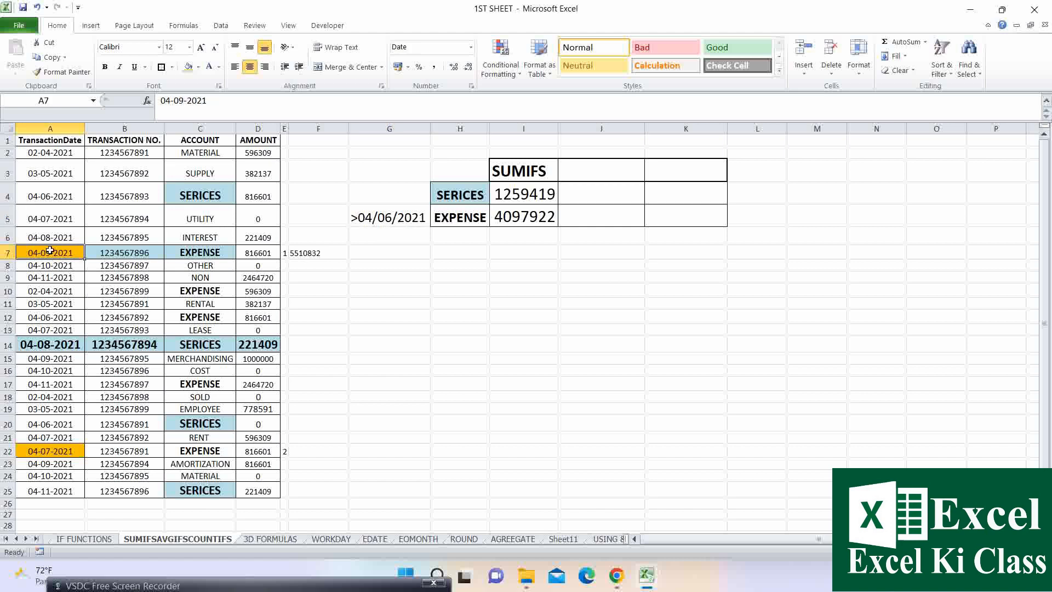
pyautogui.click(64, 451)
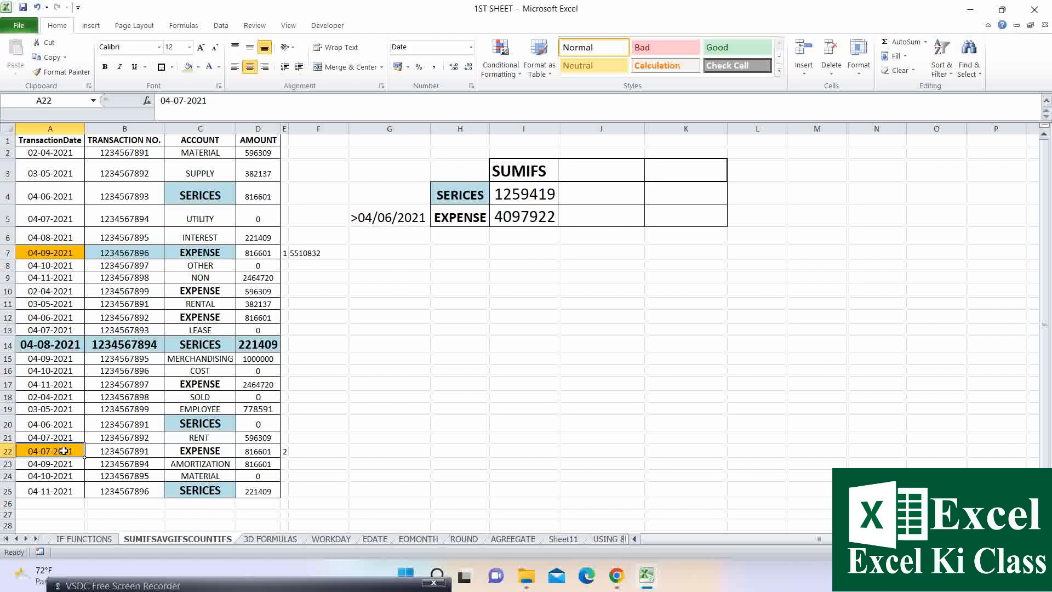
# Fill the EXPENSE date in A17 with orange and check the EXPENSE dates in A12 and A10
pyautogui.click(40, 385)
pyautogui.click(198, 66)
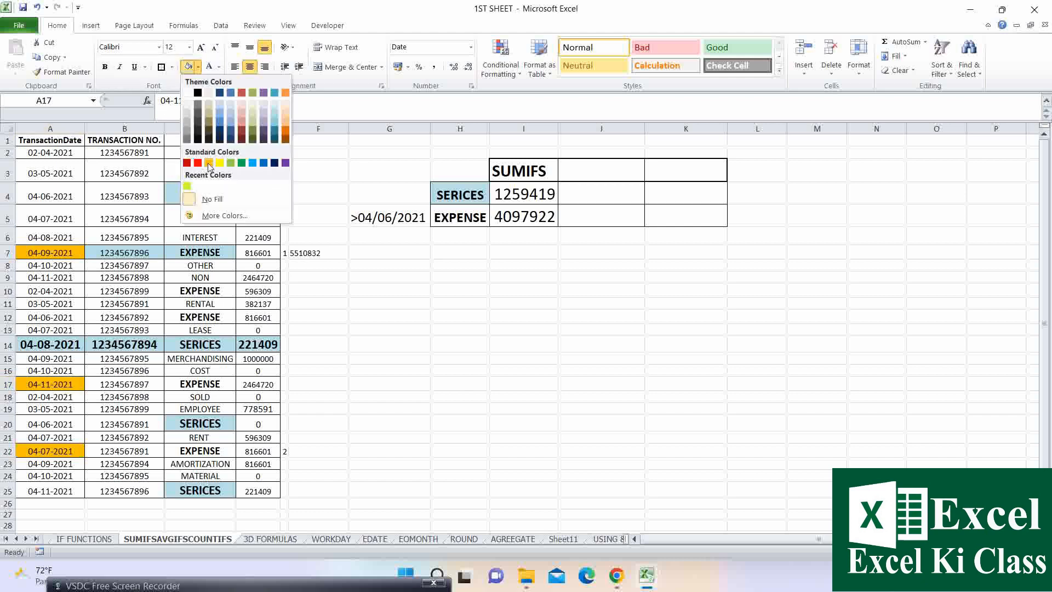
pyautogui.click(210, 172)
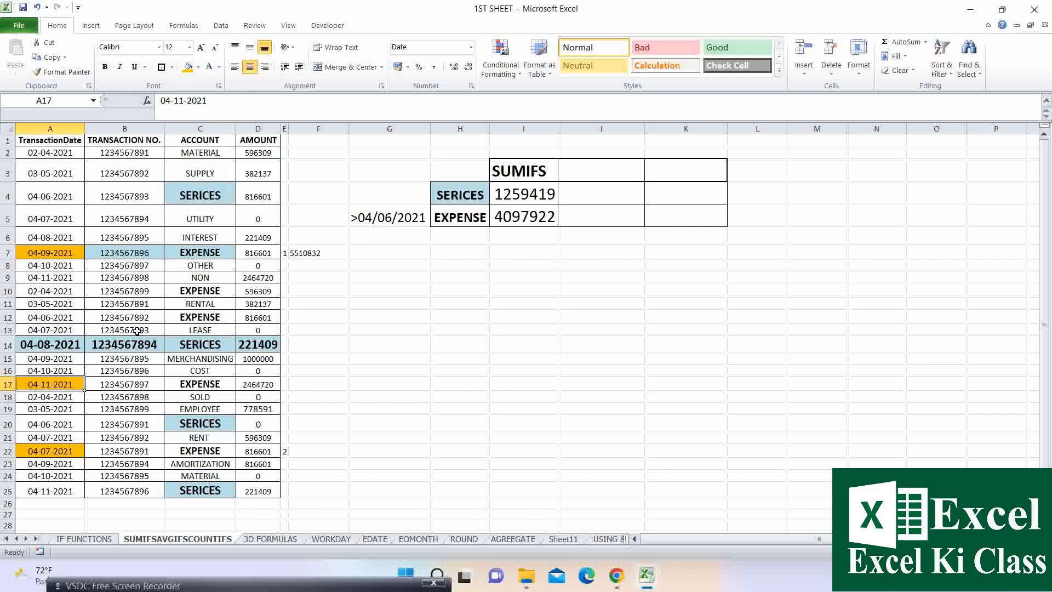
pyautogui.click(38, 318)
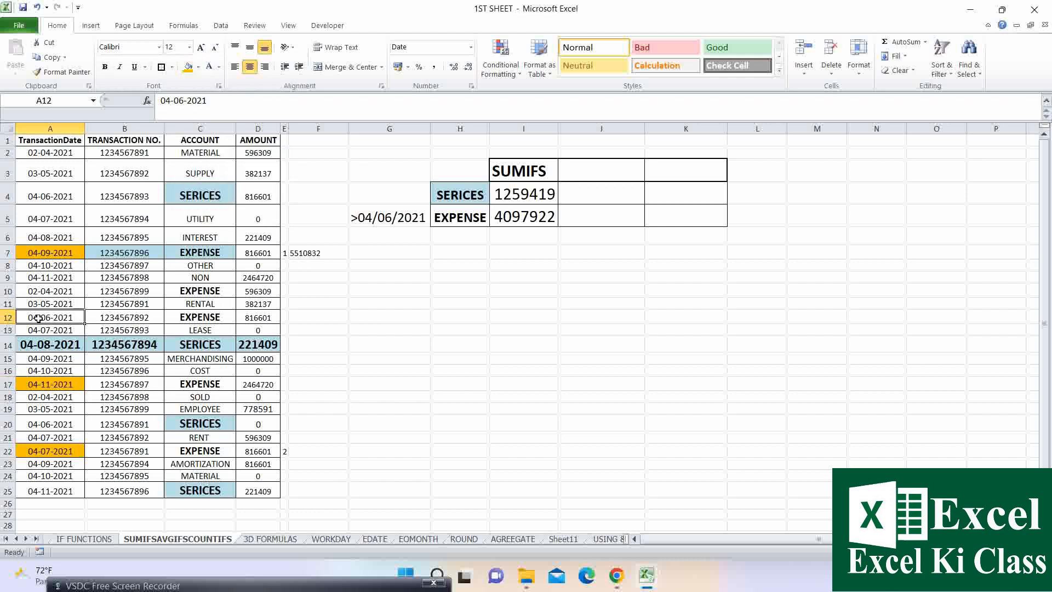
pyautogui.click(36, 290)
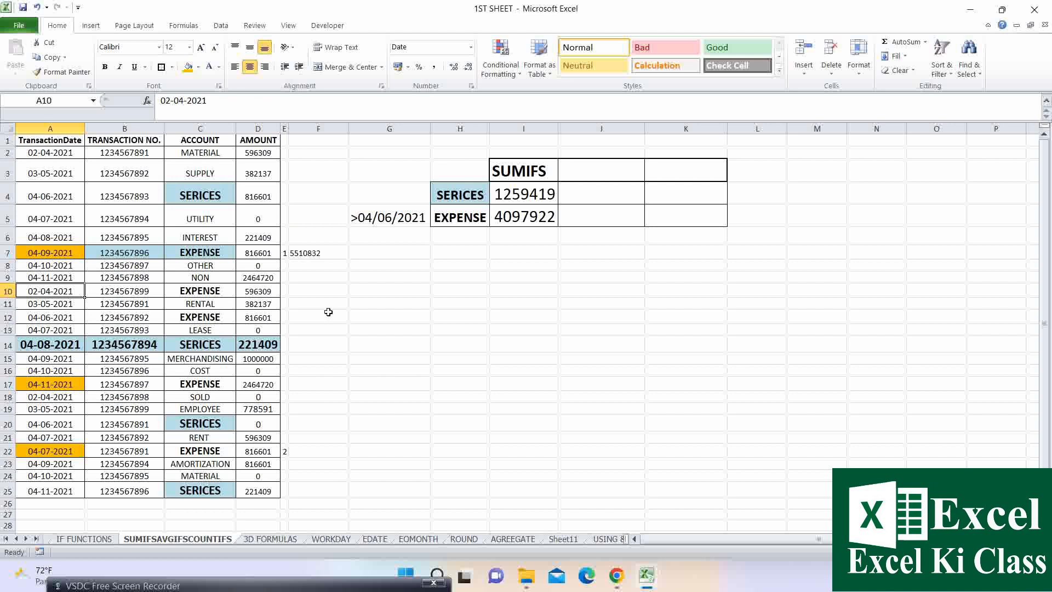
# Add up the highlighted EXPENSE amounts in G7 with =D7+D17+D22 and compare the sum with the SUMIFS result in I5
pyautogui.click(369, 263)
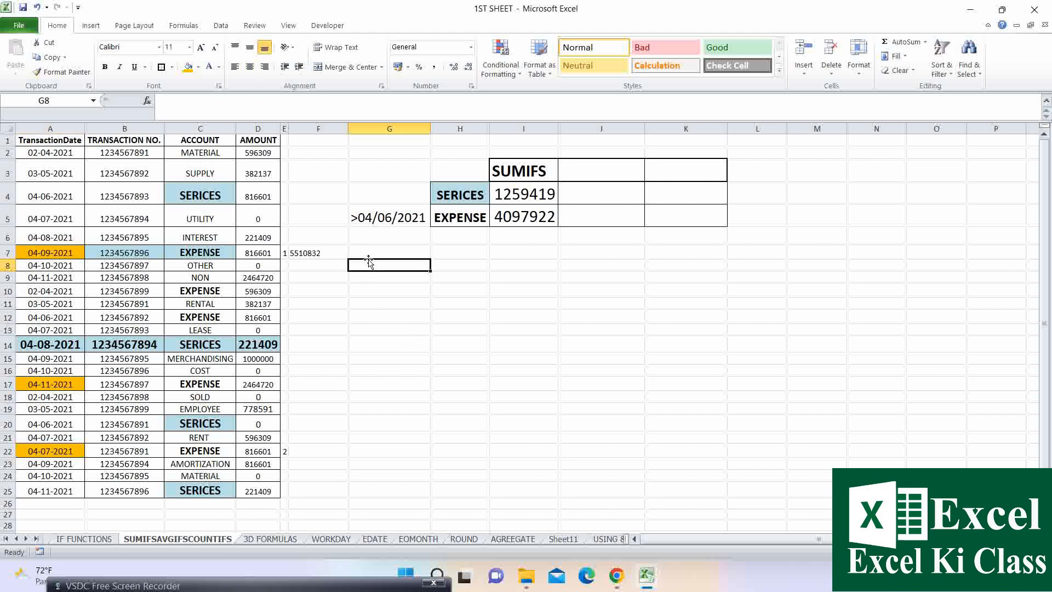
pyautogui.click(368, 252)
pyautogui.write('=')
pyautogui.click(262, 250)
pyautogui.write('+')
pyautogui.click(247, 386)
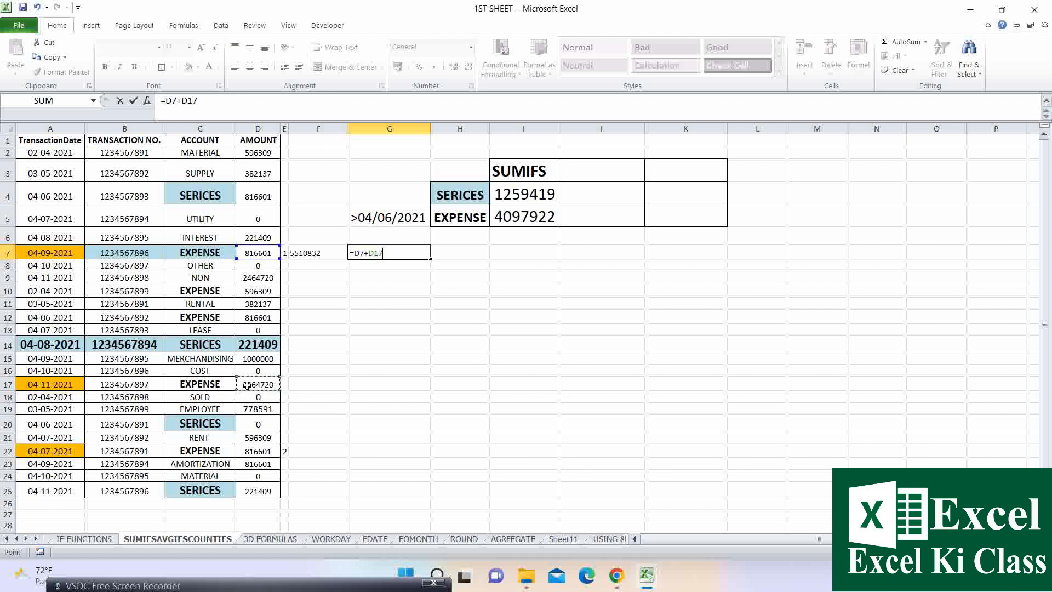
pyautogui.write('+')
pyautogui.click(258, 452)
pyautogui.press('Return')
pyautogui.click(521, 221)
pyautogui.click(356, 254)
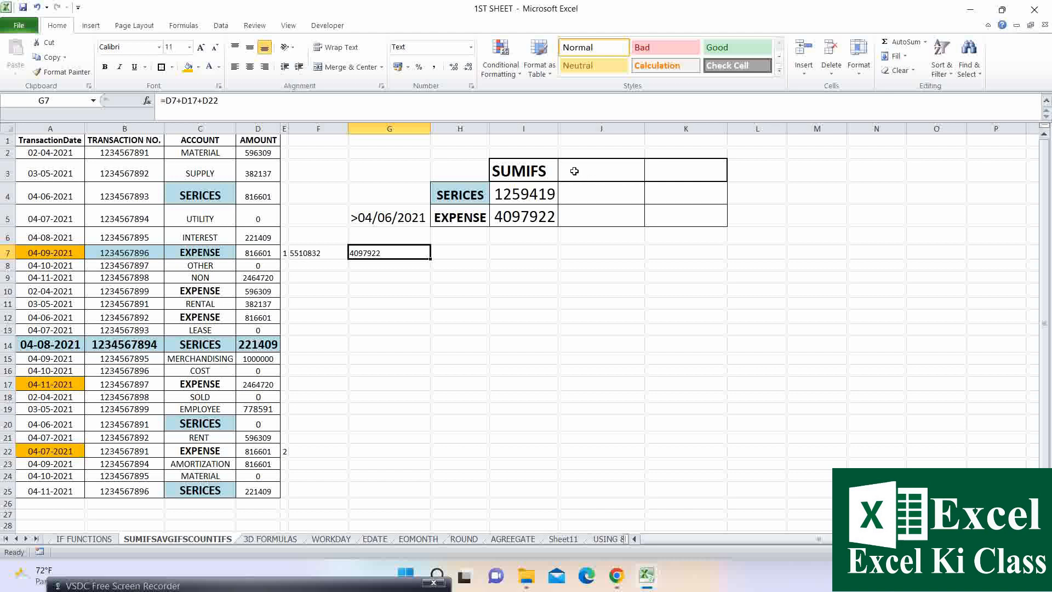
# Set the font colour of the AVG IFS and COUNT IFS cells J3:K5 to black
pyautogui.moveTo(599, 180); pyautogui.dragTo(680, 215)
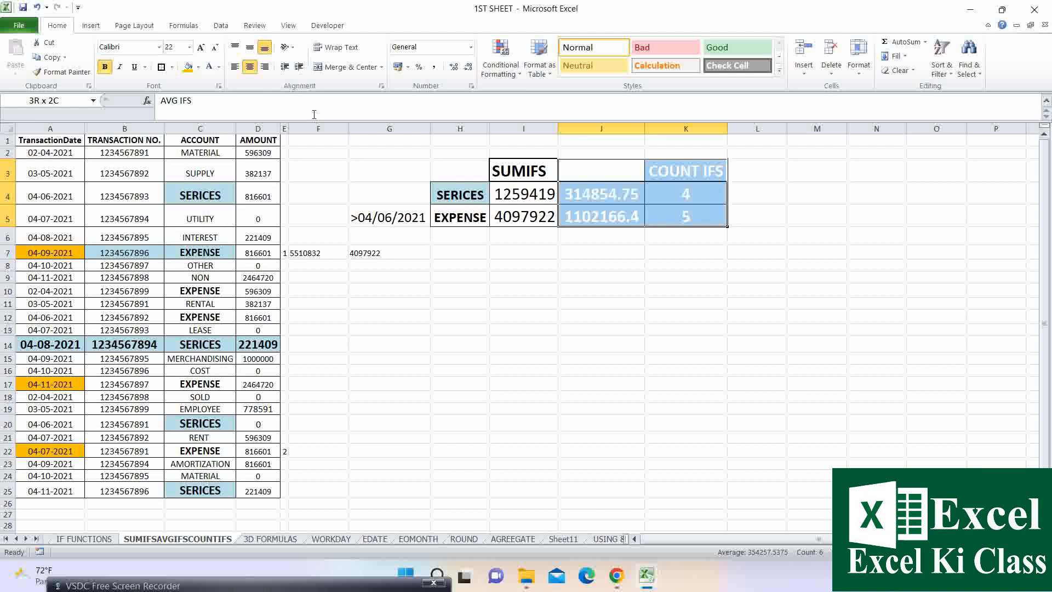
pyautogui.click(219, 67)
pyautogui.click(219, 108)
pyautogui.click(640, 263)
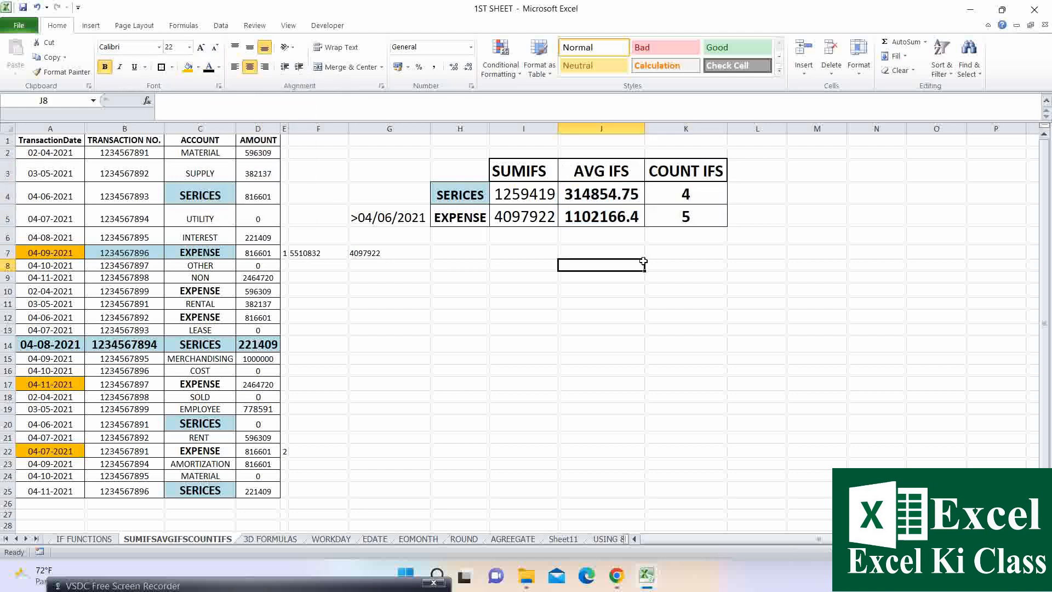
pyautogui.click(624, 196)
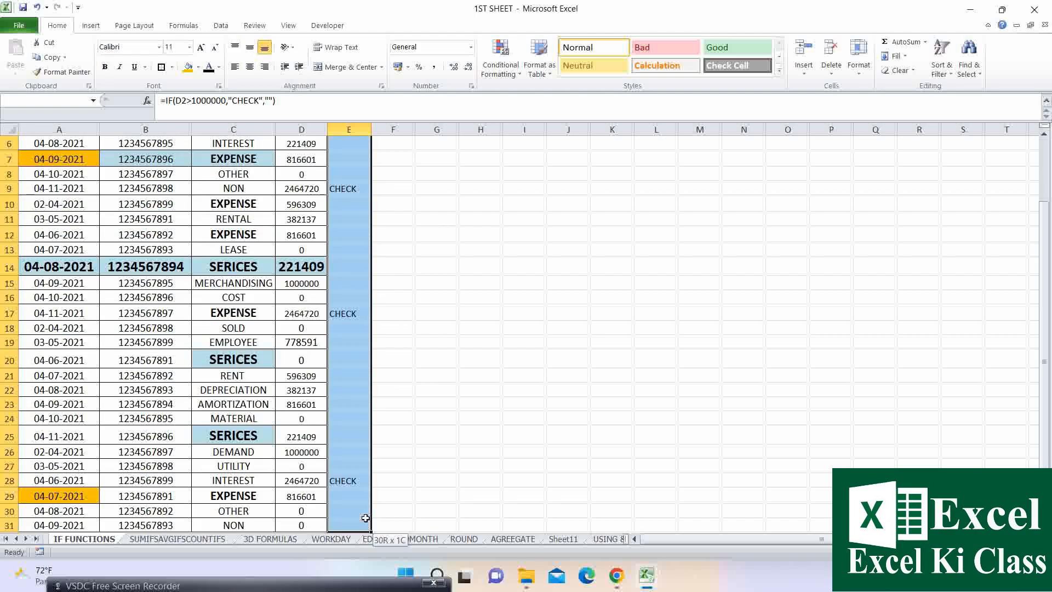
# On the IF FUNCTIONS sheet, clear the formulas under CHECK ? and change the D1 header to AMOUNT
pyautogui.scroll(2, 366, 518)
pyautogui.press('Down')
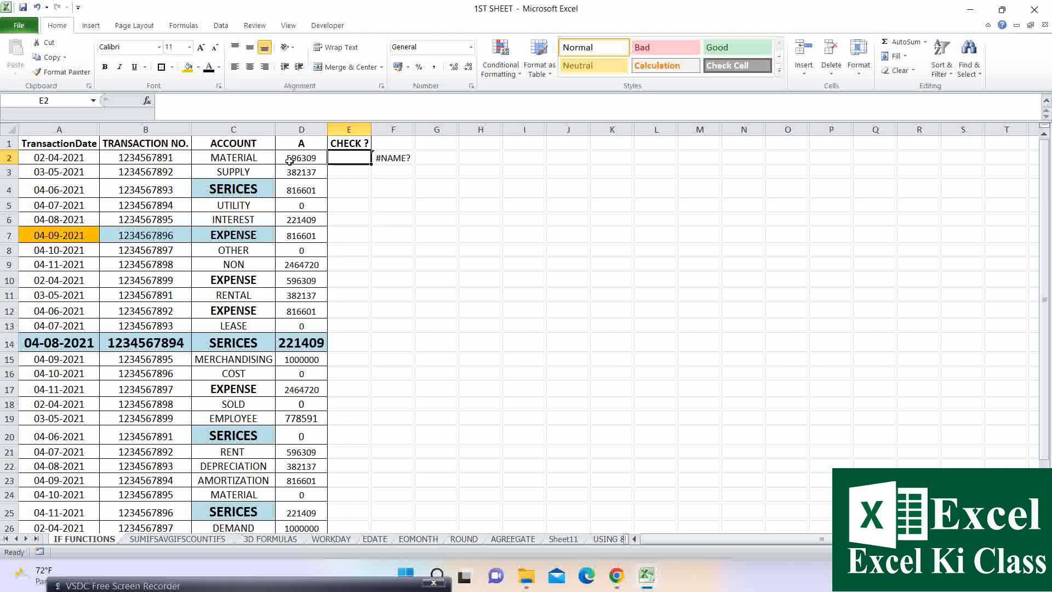
pyautogui.click(305, 143)
pyautogui.write('AMOUNT')
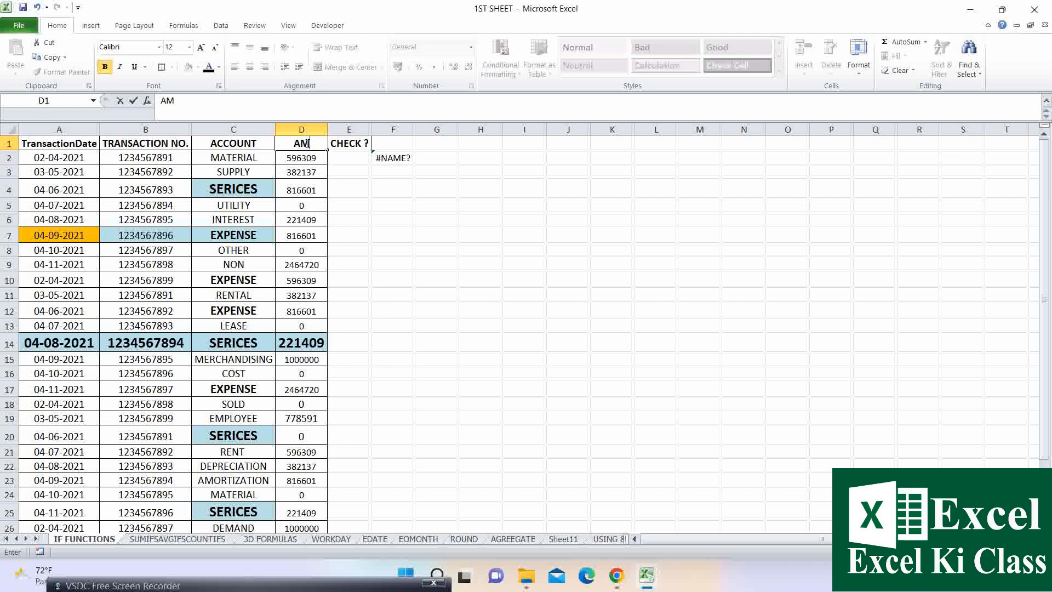
# Enter =IF(D2>1000000,"YES","NO") in E2 to flag amounts above 1000000
pyautogui.click(346, 159)
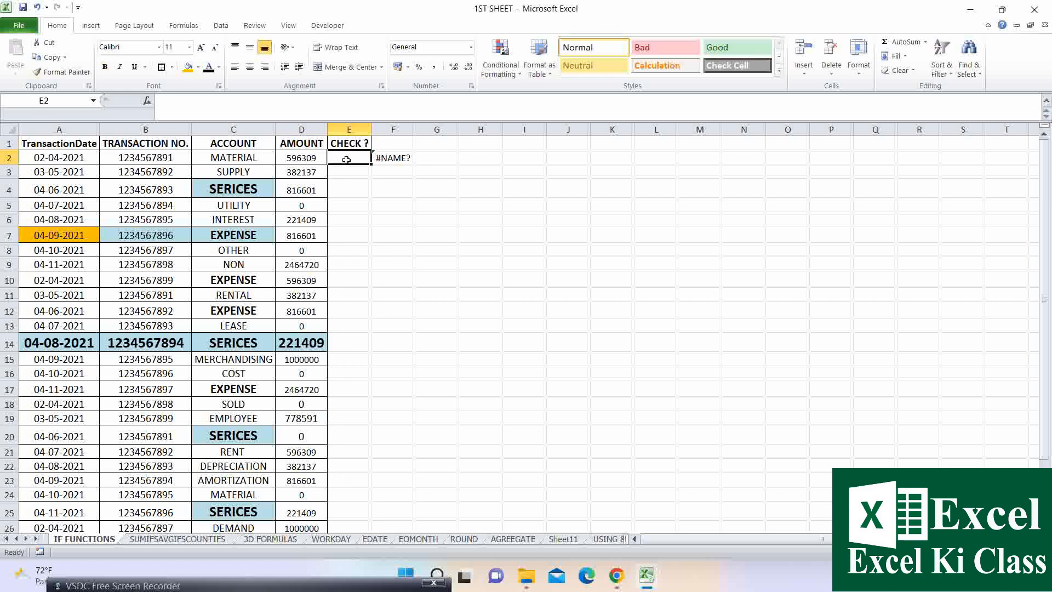
pyautogui.write('=IF(')
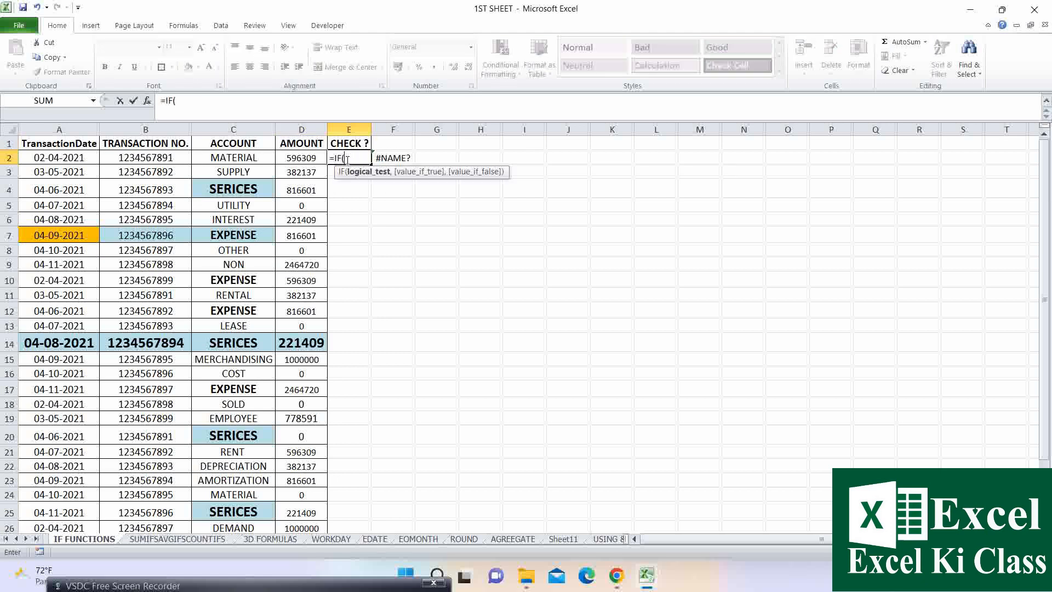
pyautogui.click(301, 158)
pyautogui.write('>1000000')
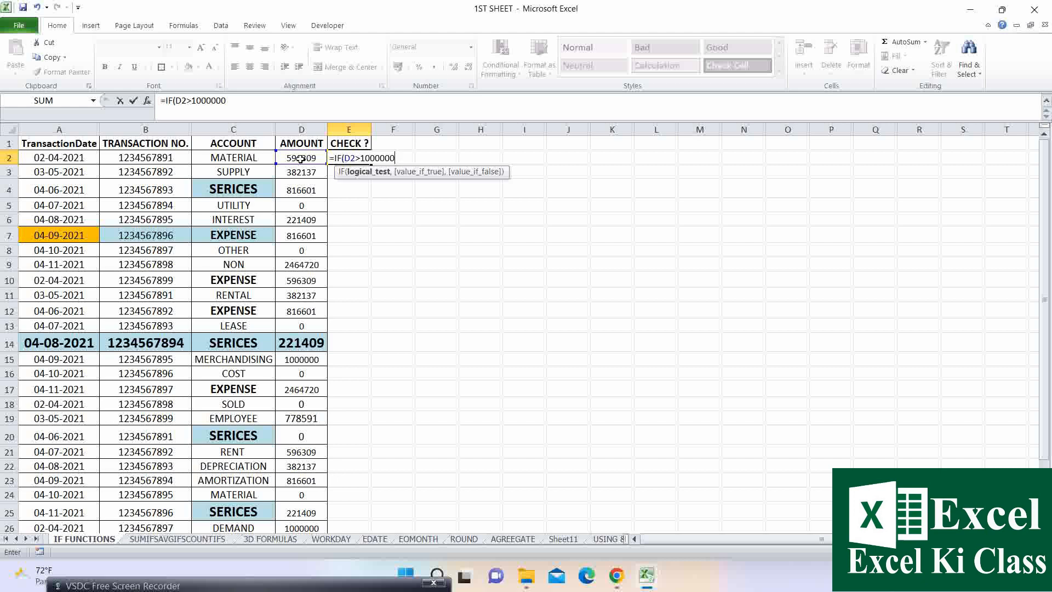
pyautogui.write(',')
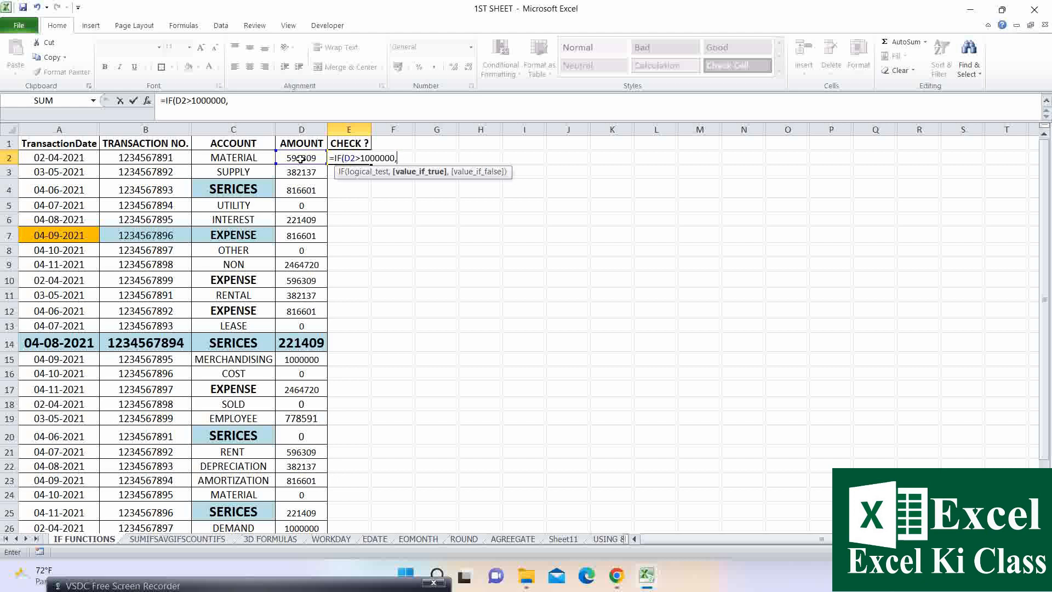
pyautogui.write('"YES","NO')
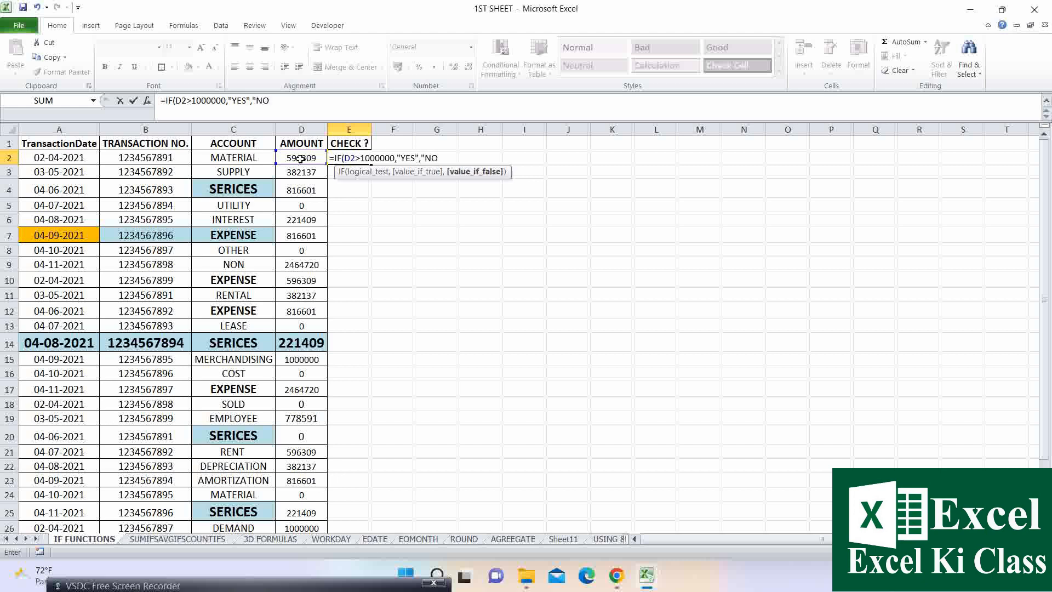
pyautogui.press('Return')
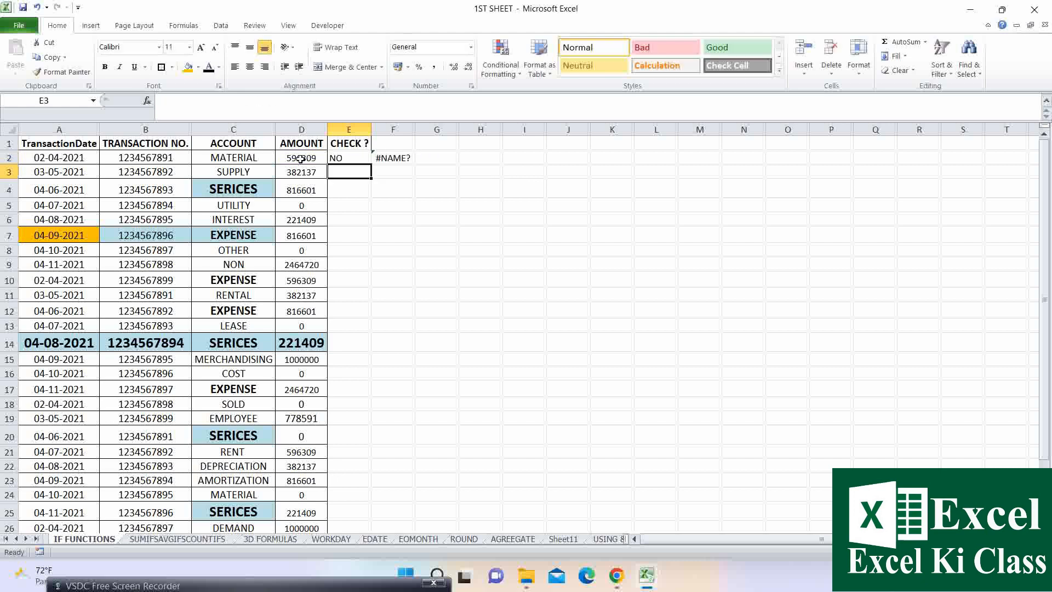
# Copy the IF formula from E2 down the CHECK ? column to E31
pyautogui.press('Up')
pyautogui.hotkey('ctrl', 'c')
pyautogui.press('Left')
pyautogui.hotkey('ctrl', 'Down')
pyautogui.press('Right')
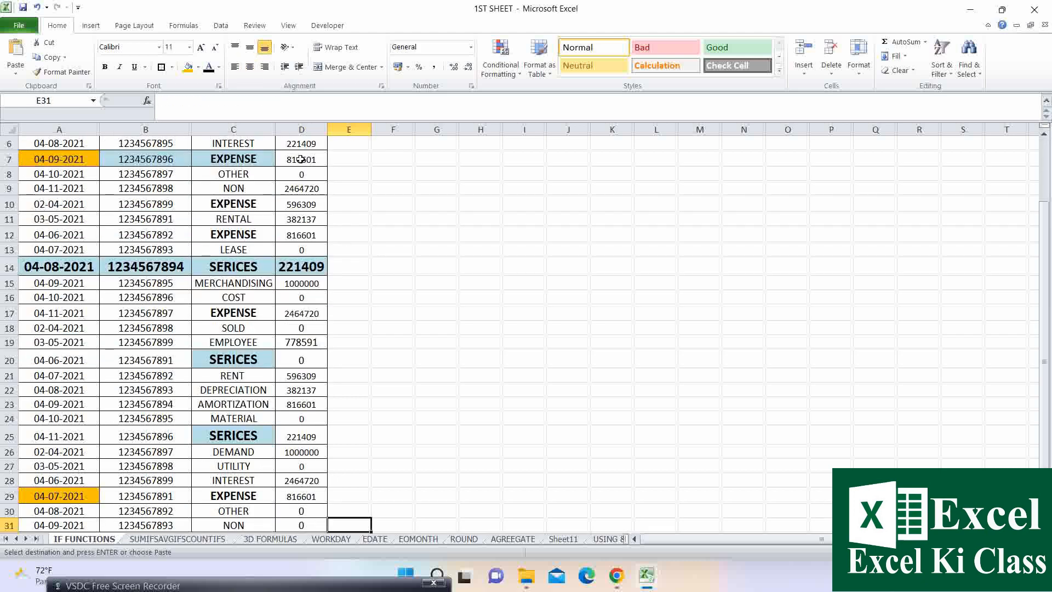
pyautogui.hotkey('ctrl', 'shift', 'Up')
pyautogui.hotkey('ctrl', 'v')
pyautogui.scroll(6, 301, 158)
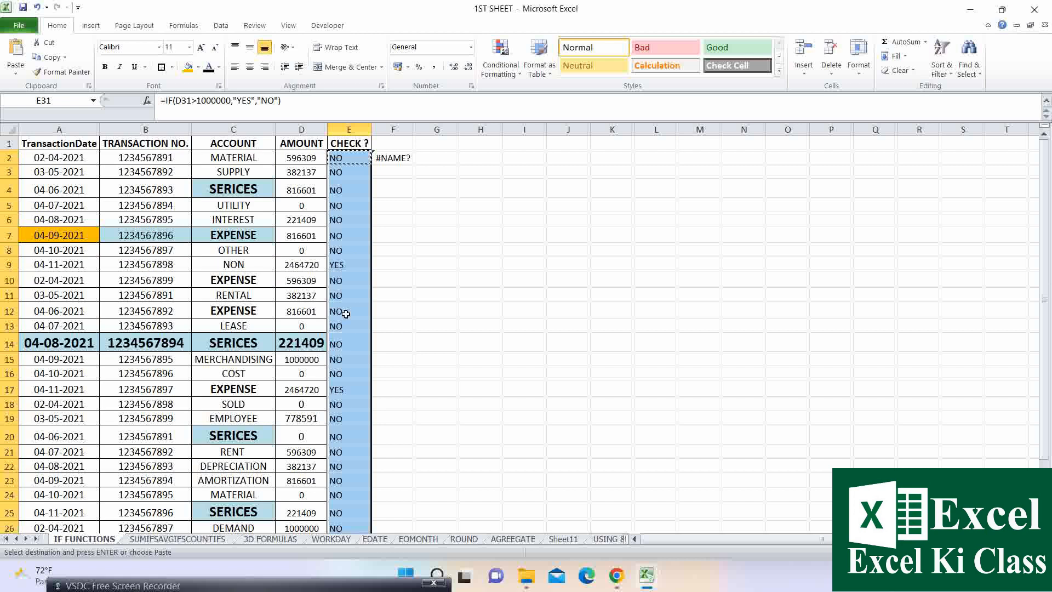
# Fill the amount and result cells of the YES rows 9, 17 and 28 with orange
pyautogui.moveTo(307, 266); pyautogui.dragTo(340, 265)
pyautogui.click(188, 66)
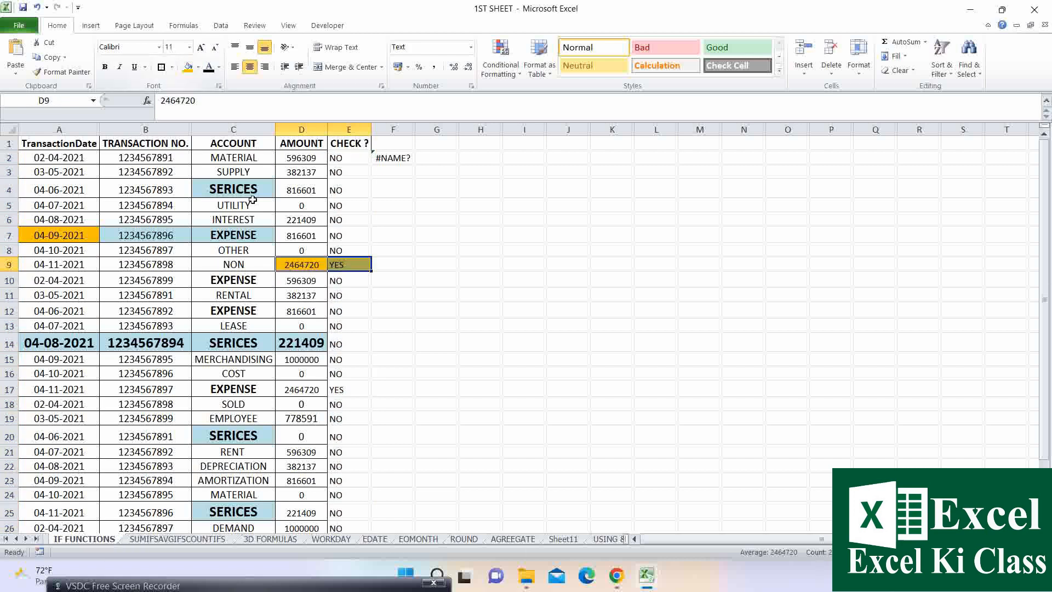
pyautogui.moveTo(307, 392); pyautogui.dragTo(339, 374)
pyautogui.click(188, 66)
pyautogui.scroll(-4, 302, 266)
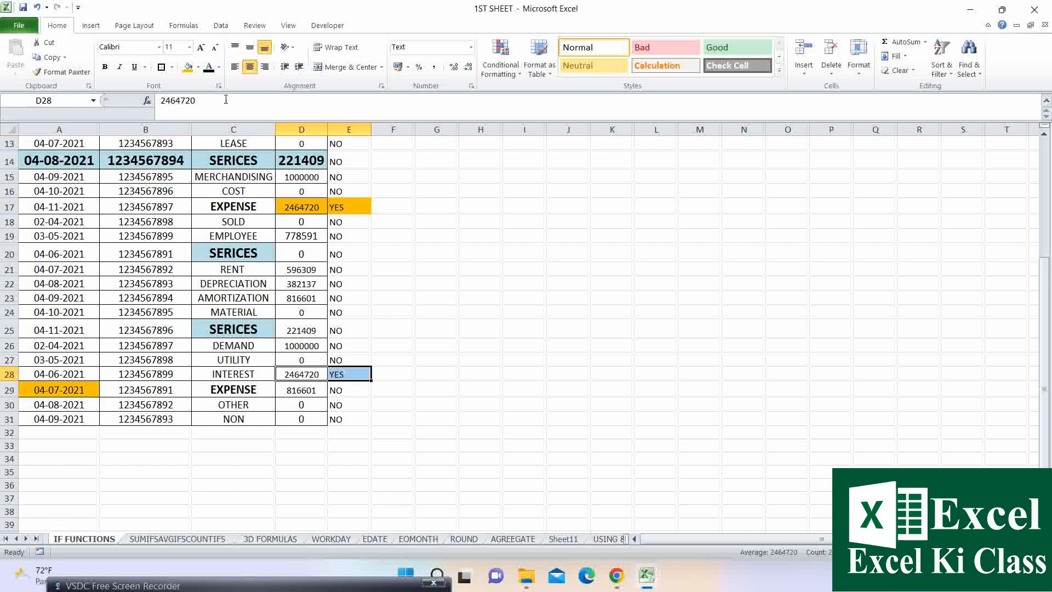
pyautogui.click(189, 66)
# Review the YES and NO results in the CHECK ? column against the amounts
pyautogui.hotkey('ctrl', 'Up')
pyautogui.press('Down')
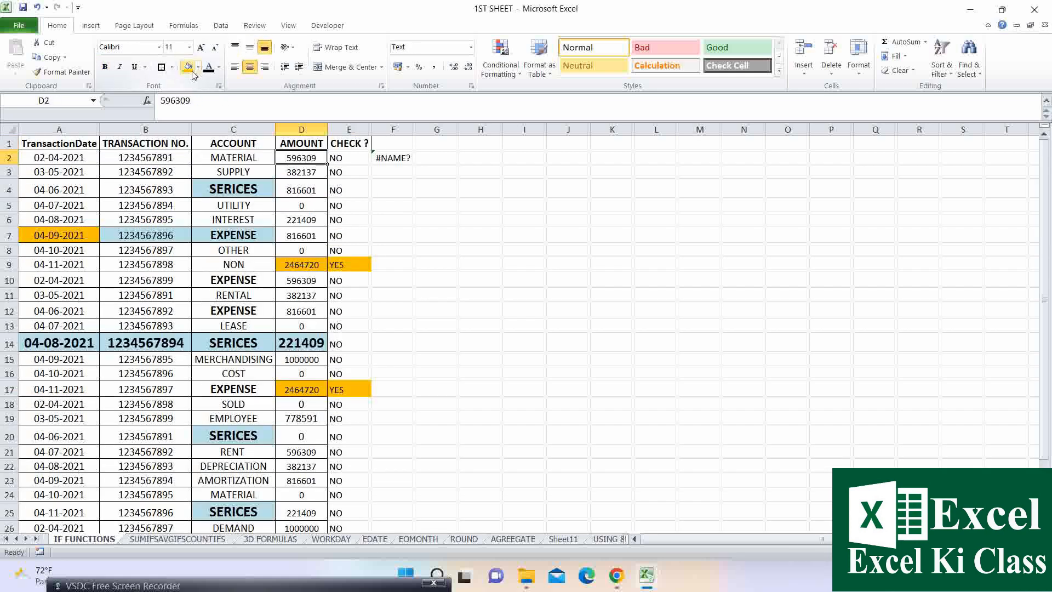
pyautogui.scroll(-6, 193, 75)
pyautogui.press('Right')
pyautogui.press('Up')
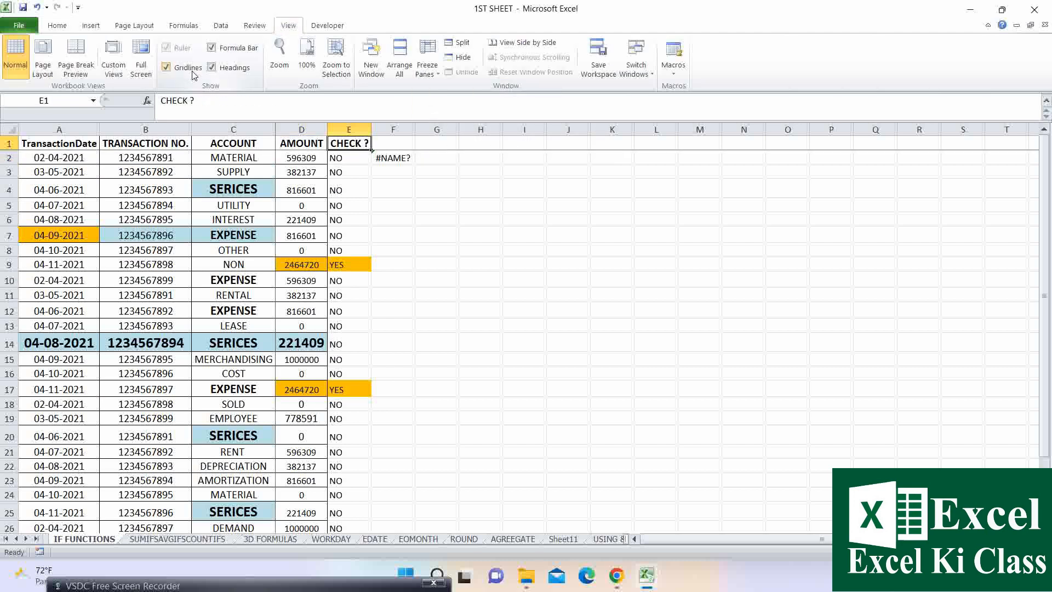
pyautogui.press('Down')
pyautogui.press('Down')
pyautogui.press('Down')
pyautogui.press('Down')
pyautogui.press('Down')
pyautogui.press('Down')
pyautogui.press('Down')
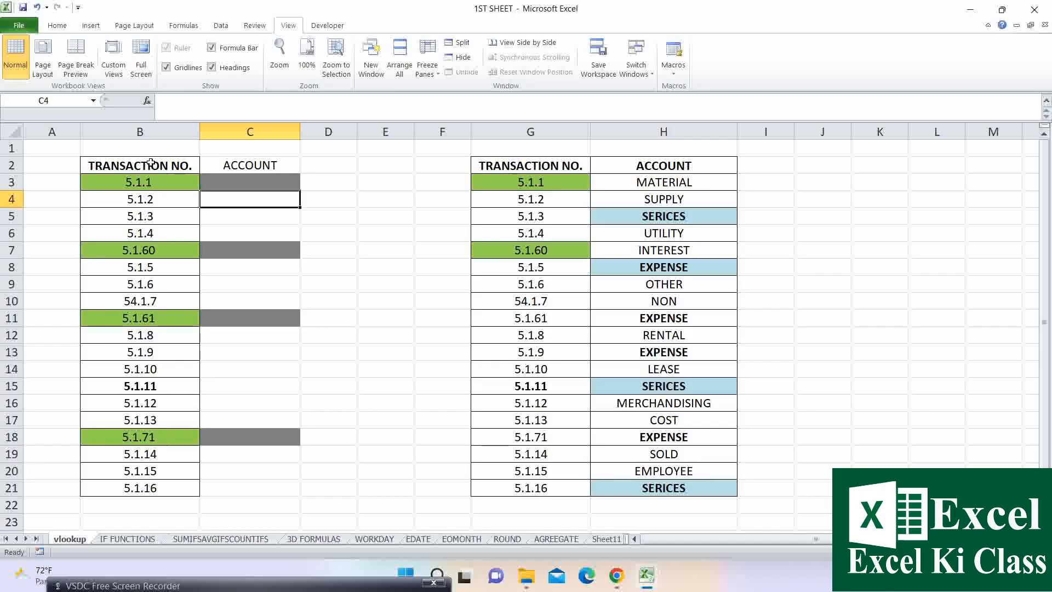
# On the vlookup sheet, start a VLOOKUP formula in C3 with B3 as the lookup value
pyautogui.moveTo(516, 168); pyautogui.dragTo(712, 319)
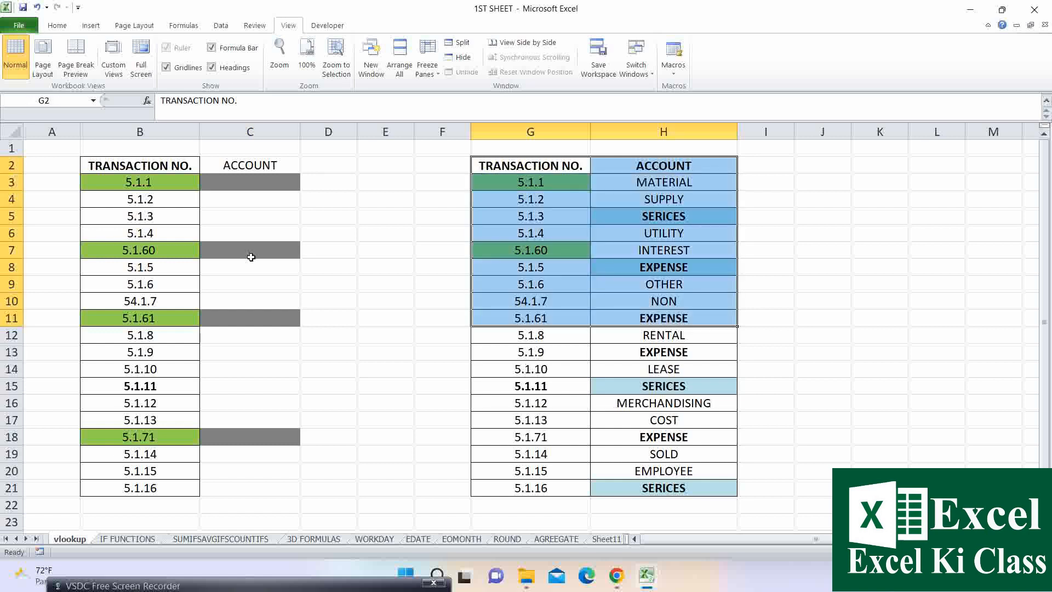
pyautogui.click(216, 182)
pyautogui.write('=')
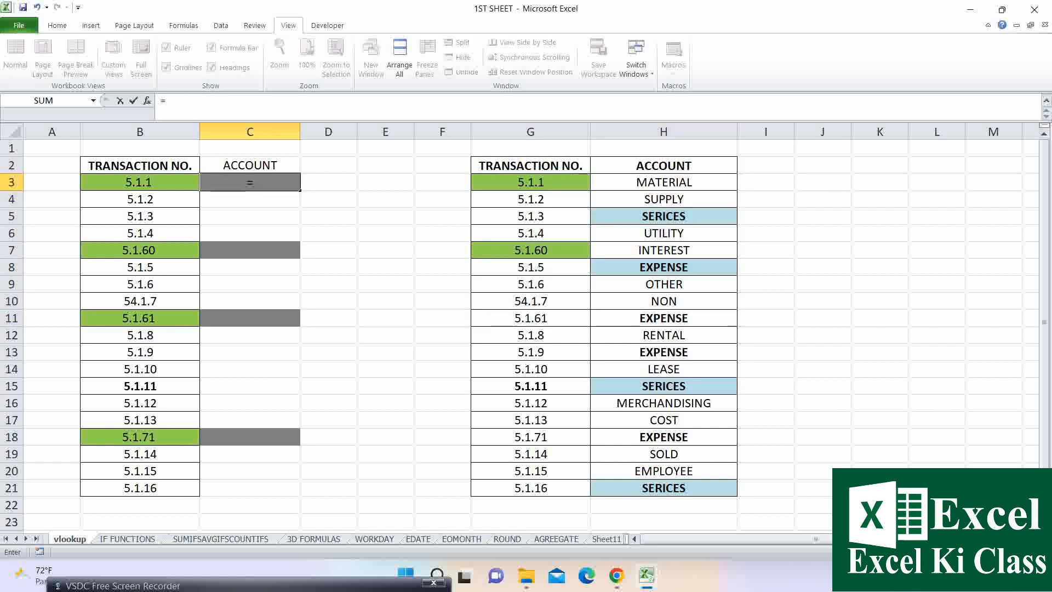
pyautogui.write('VLOOKUP(')
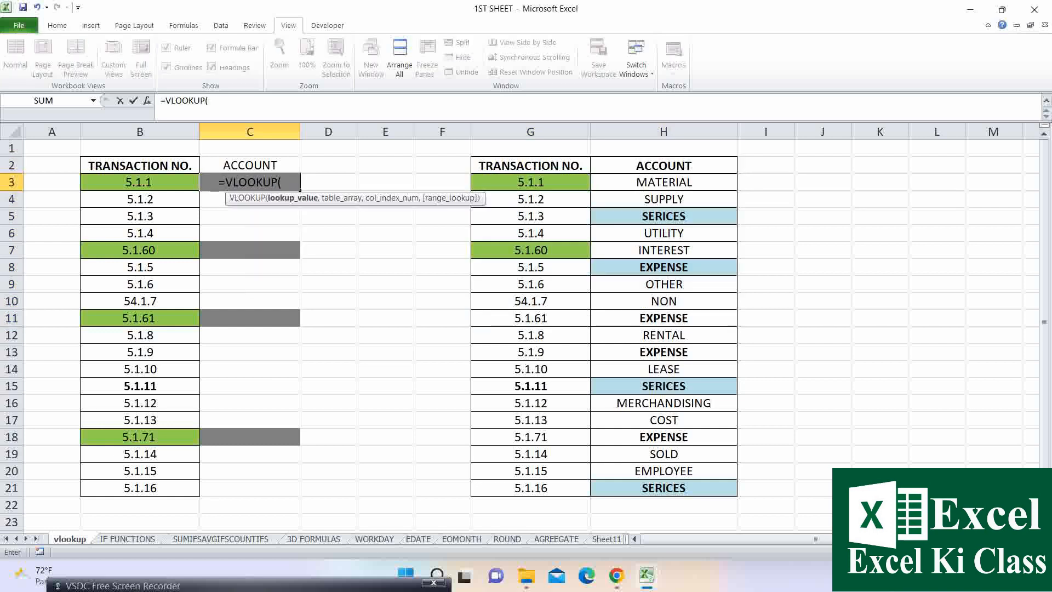
pyautogui.click(164, 180)
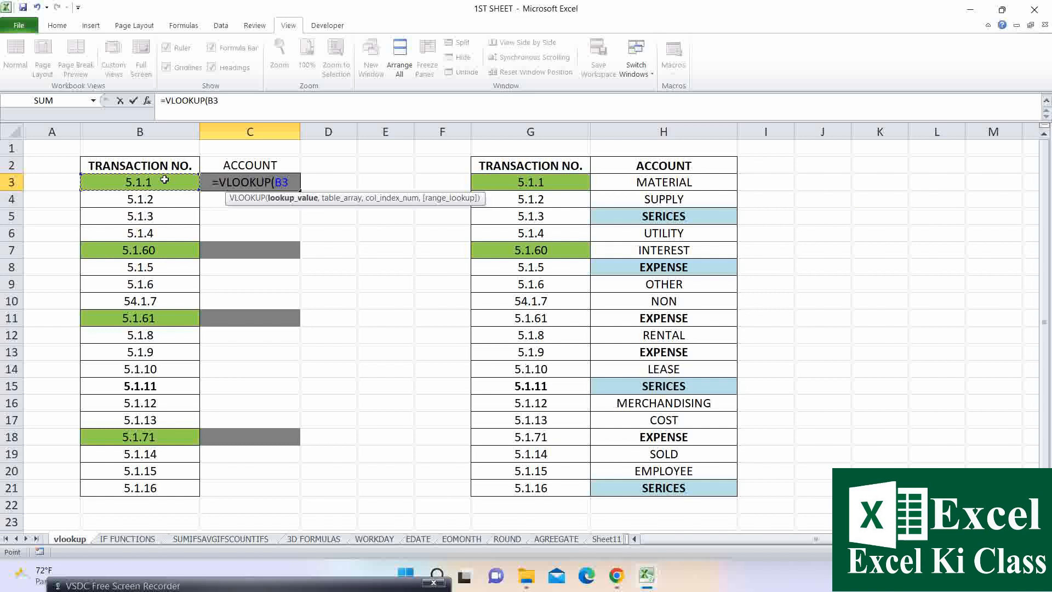
pyautogui.write(',')
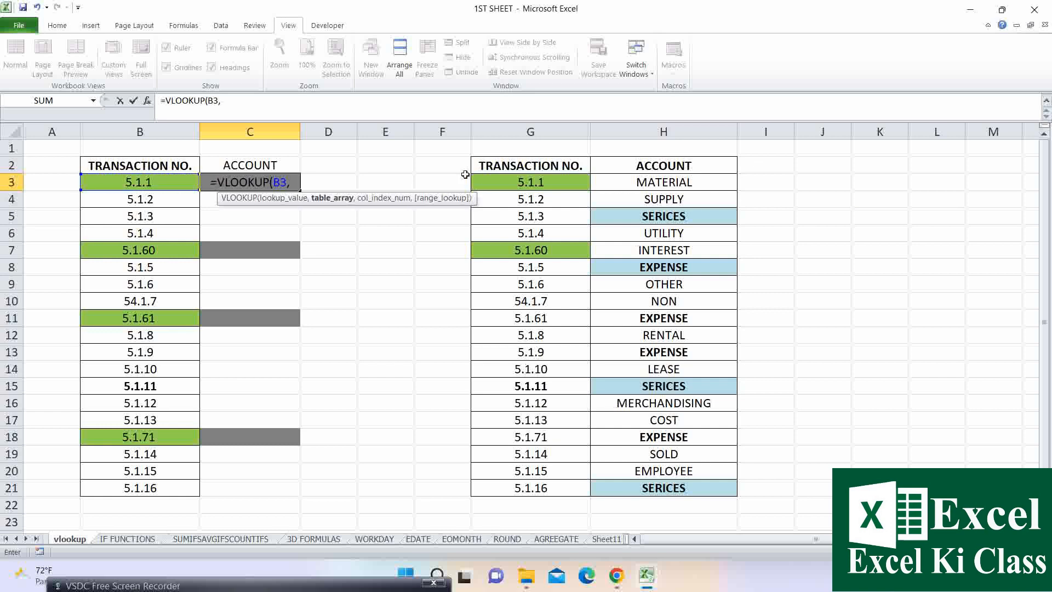
# Complete the C3 VLOOKUP with table array G3:H21, column index 2 and range lookup 0
pyautogui.click(545, 181)
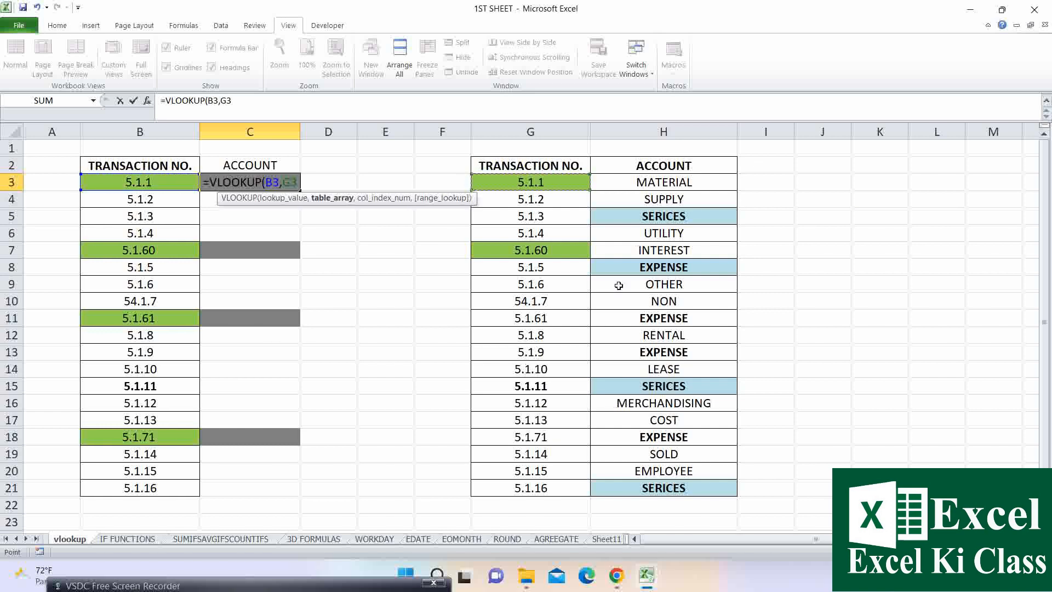
pyautogui.keyDown('shift'); pyautogui.click(717, 489); pyautogui.keyUp('shift')
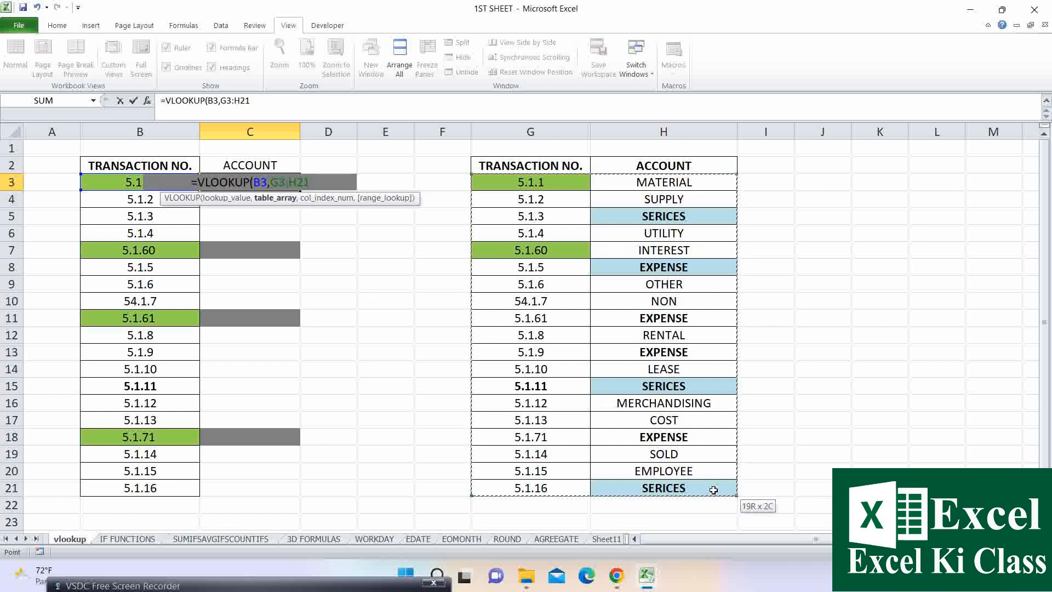
pyautogui.write(',')
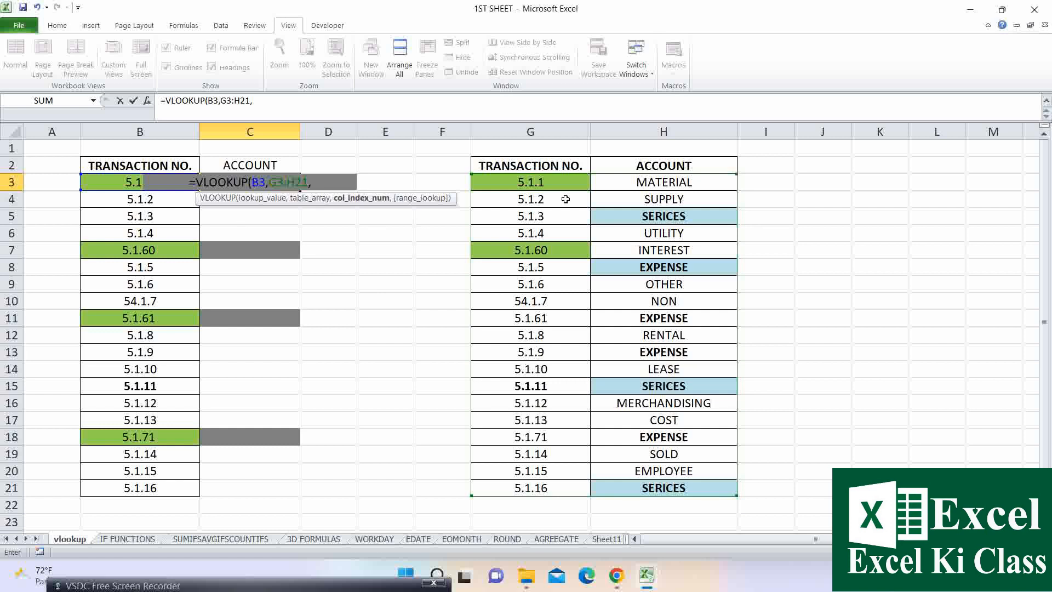
pyautogui.write('2,0')
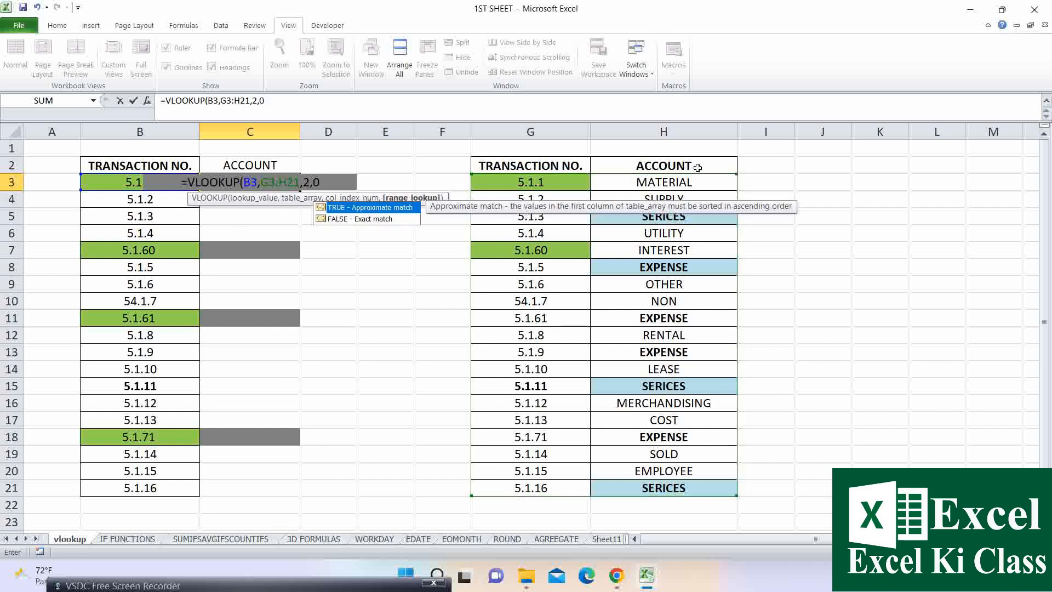
pyautogui.press('Return')
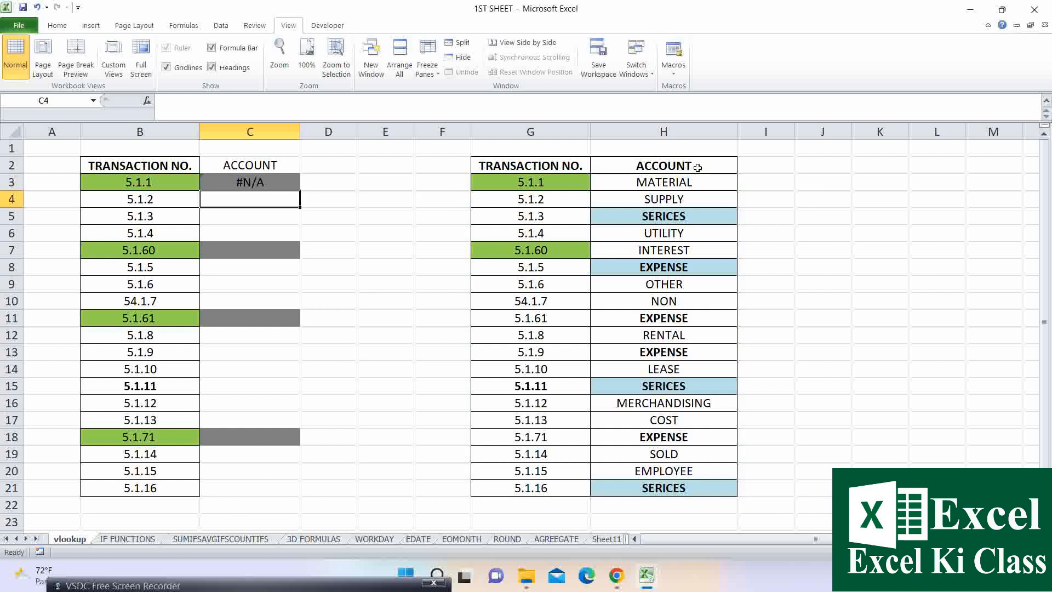
# Copy the VLOOKUP formula from C3 down the ACCOUNT column through C21
pyautogui.press('Up')
pyautogui.hotkey('ctrl', 'Down')
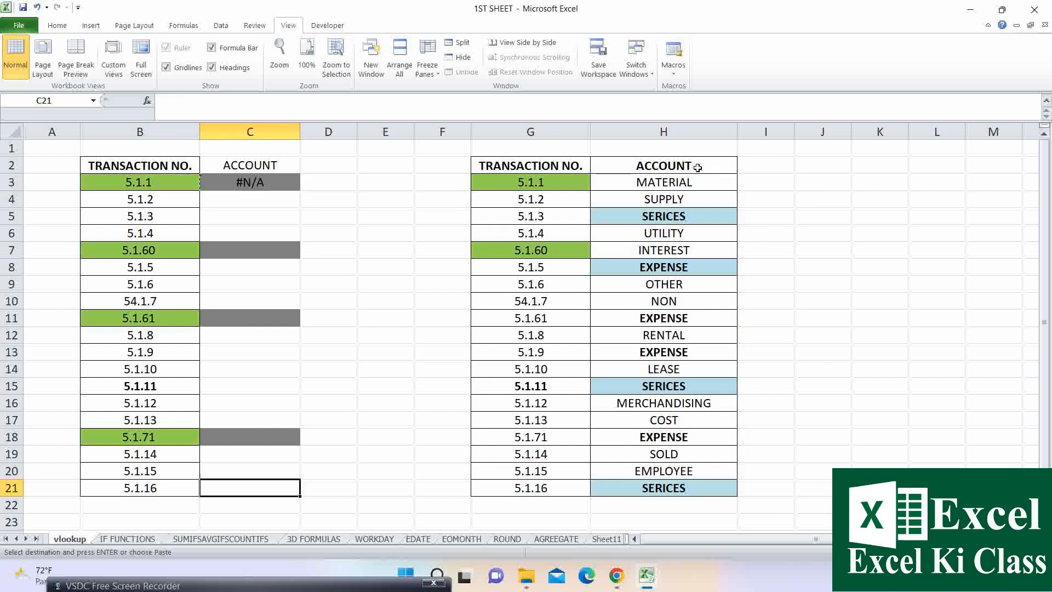
pyautogui.press('Right')
pyautogui.hotkey('ctrl', 'shift', 'Up')
pyautogui.write('#N/A SUPPLY SERICES UTILITY #N/A EXPENSE OTHER NON #N/A RENTAL EXPENSE LEASE SERICES MERCHANDISING COST #N/A SOLD EMPLOYEE SERICES')
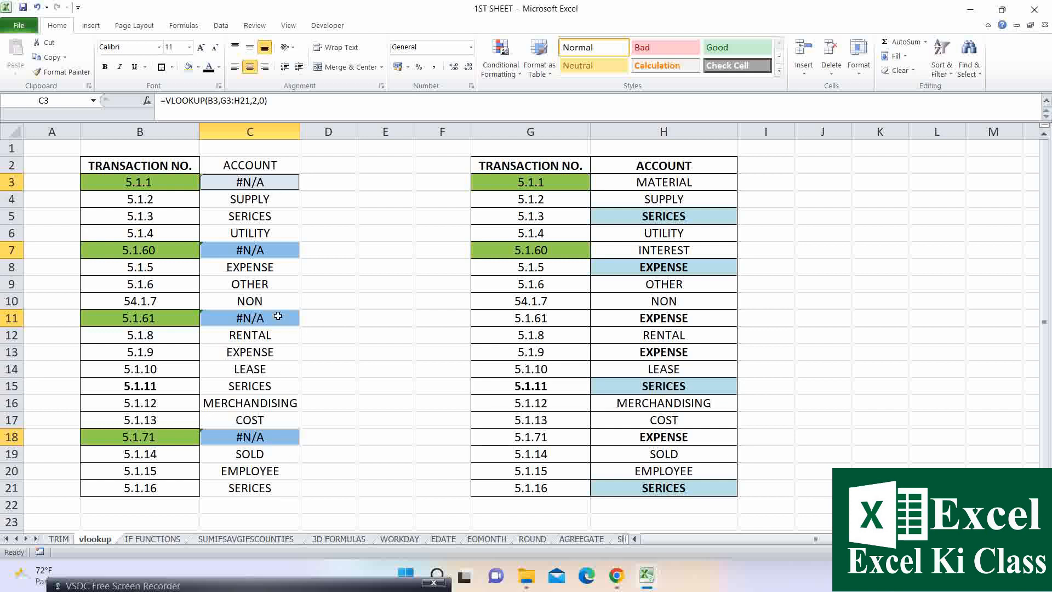
# Wrap the B3 lookup value in TRIM so that C3 reads =VLOOKUP(TRIM(B3),G3:H21,2,0)
pyautogui.doubleClick(268, 185)
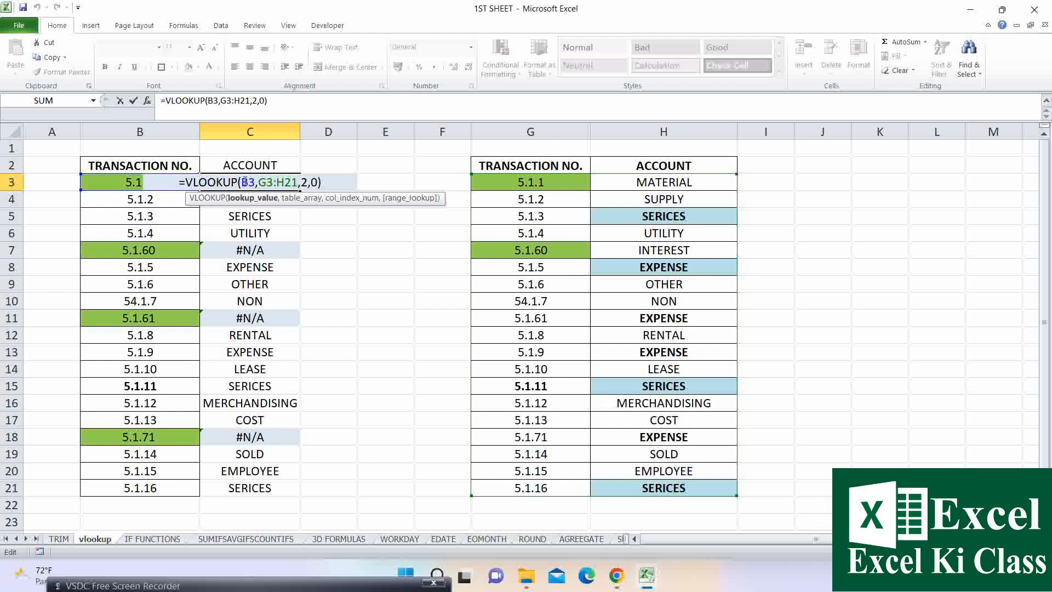
pyautogui.click(246, 182)
pyautogui.write('TRIM(')
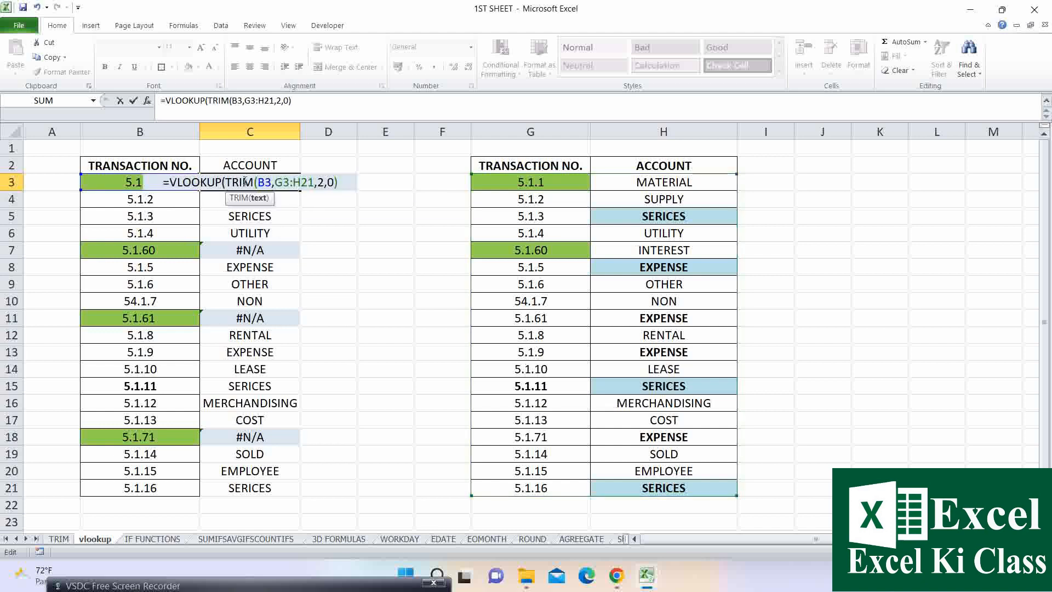
pyautogui.press('Right')
pyautogui.press('Right')
pyautogui.write(')')
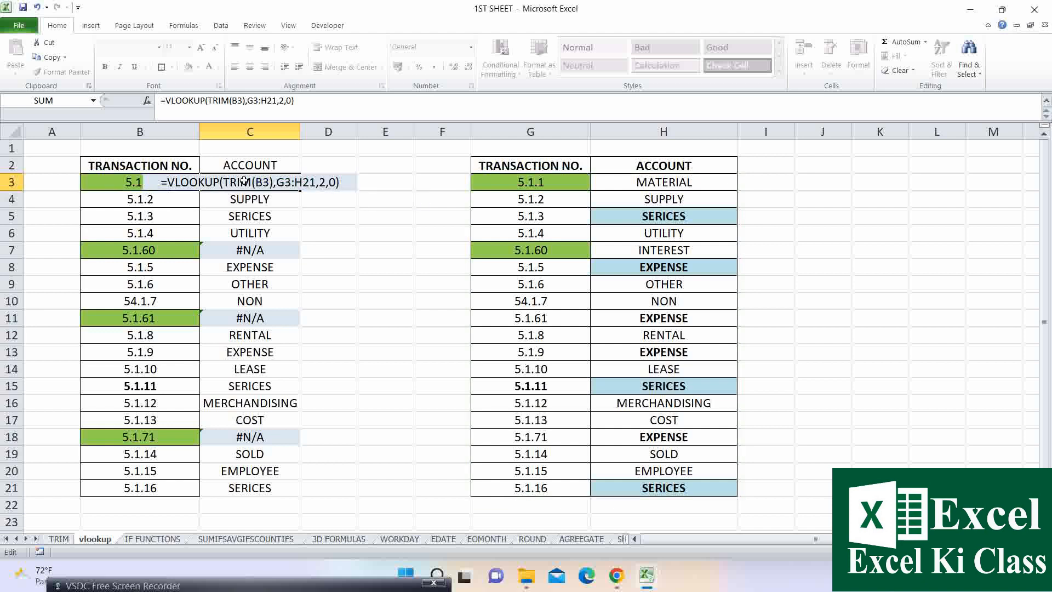
pyautogui.press('Return')
pyautogui.click(245, 181)
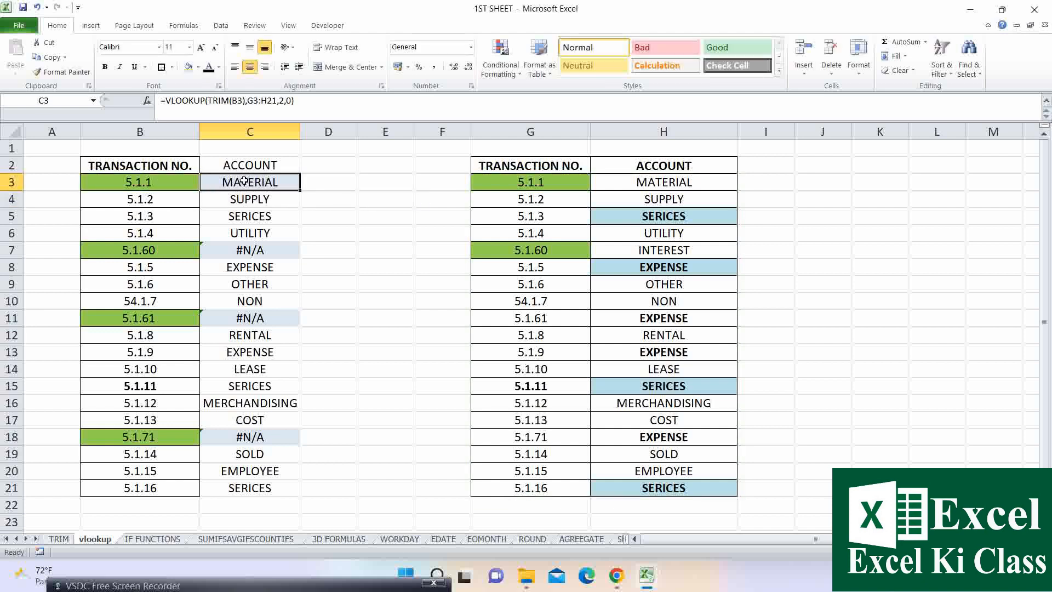
# Inspect the stored text of the transaction numbers in B3 and B11 for extra leading characters
pyautogui.click(133, 183)
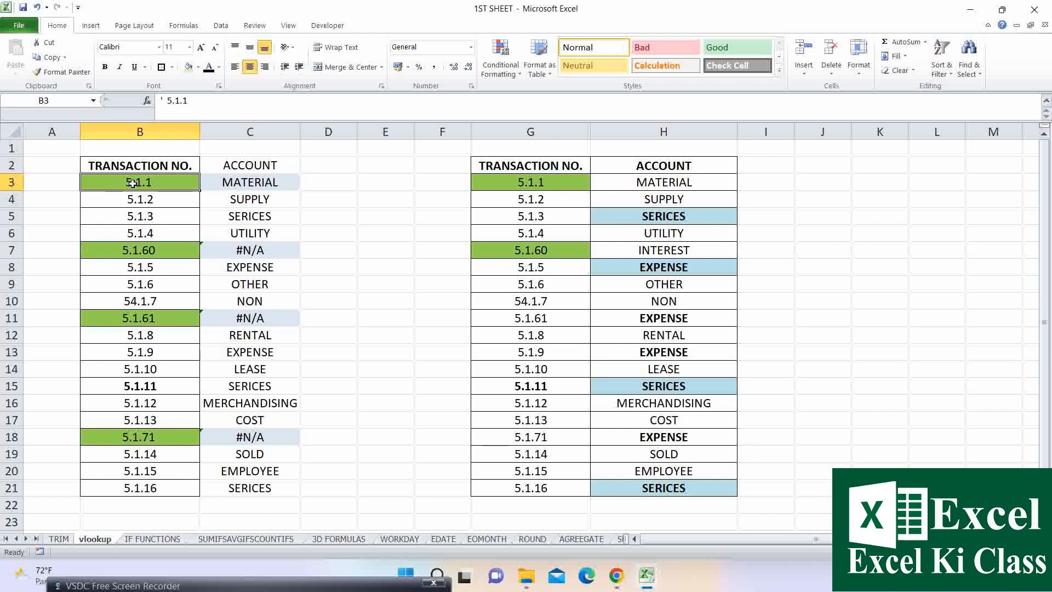
pyautogui.click(155, 323)
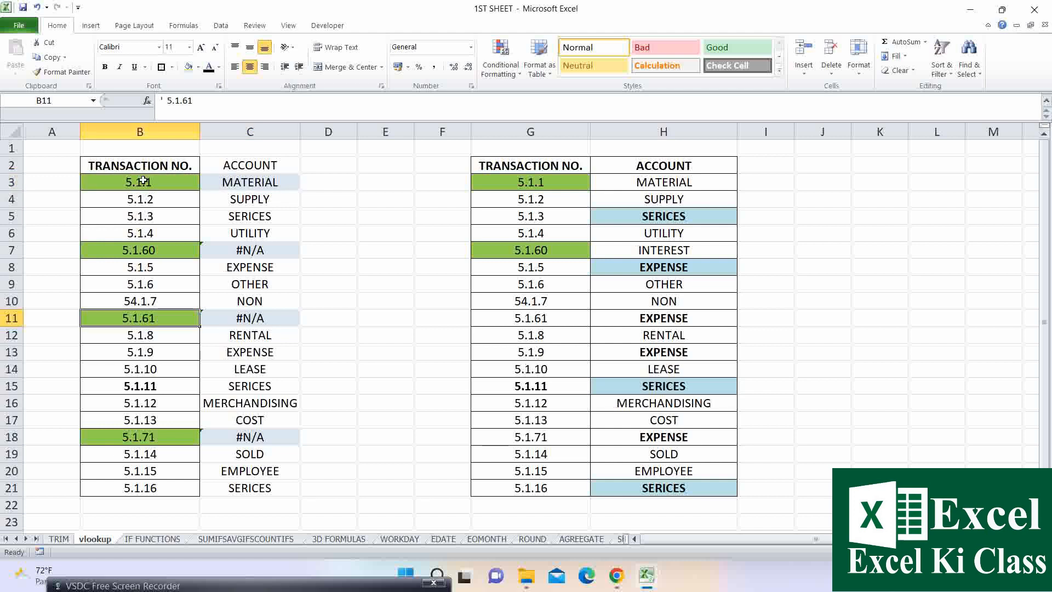
pyautogui.click(130, 182)
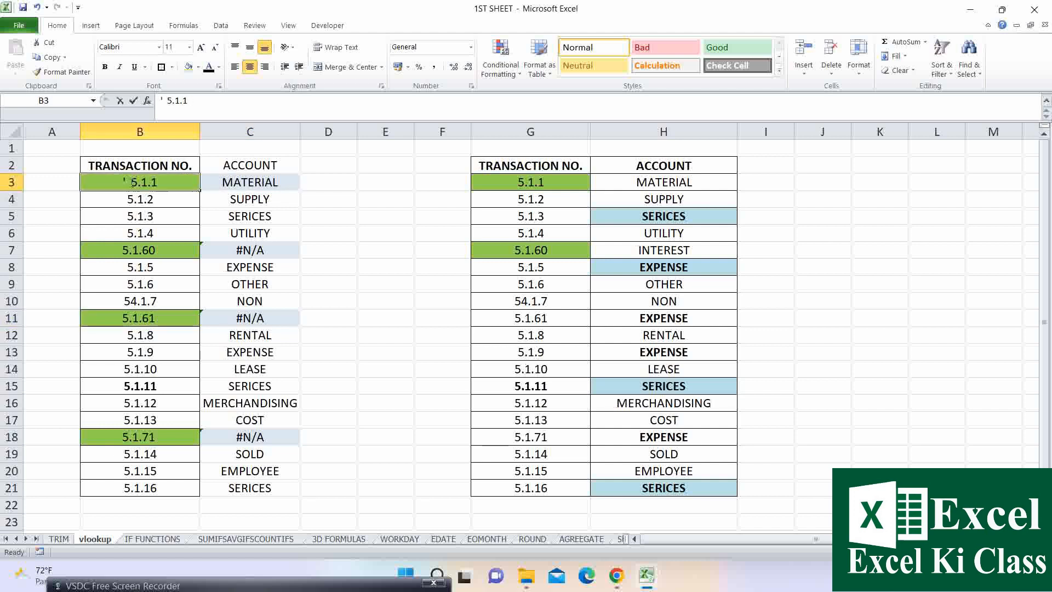
pyautogui.doubleClick(131, 182)
pyautogui.doubleClick(125, 182)
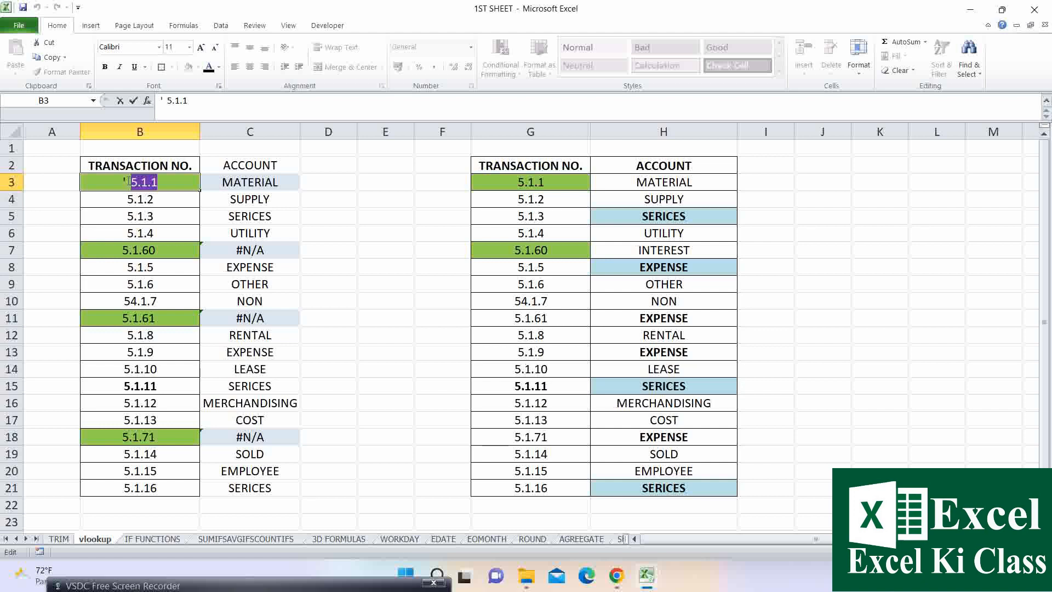
# Copy the VLOOKUP formula with TRIM from C3 over the whole ACCOUNT column, C3:C21
pyautogui.click(253, 182)
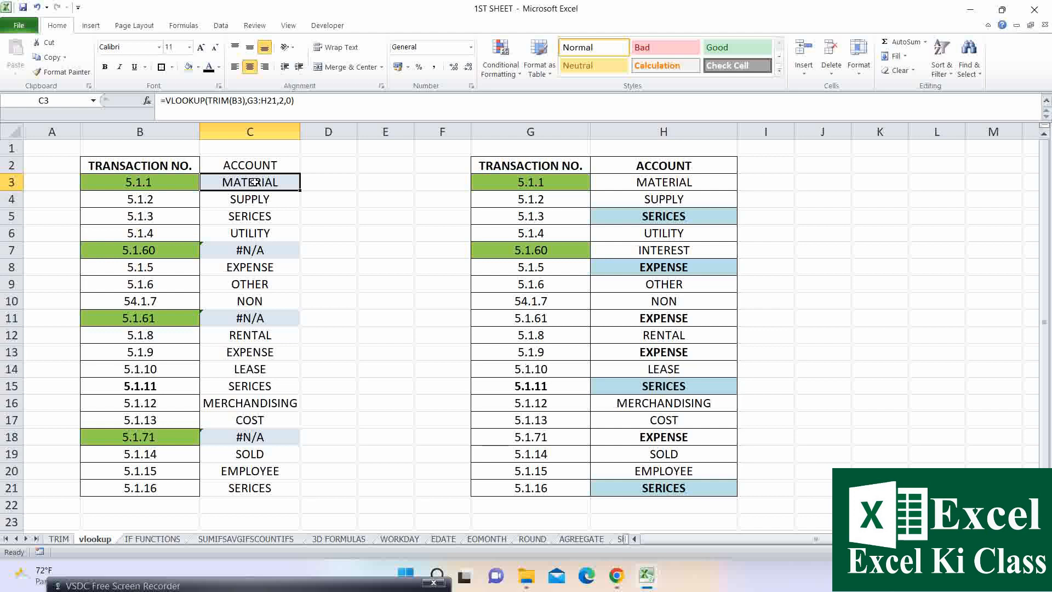
pyautogui.hotkey('ctrl', 'c')
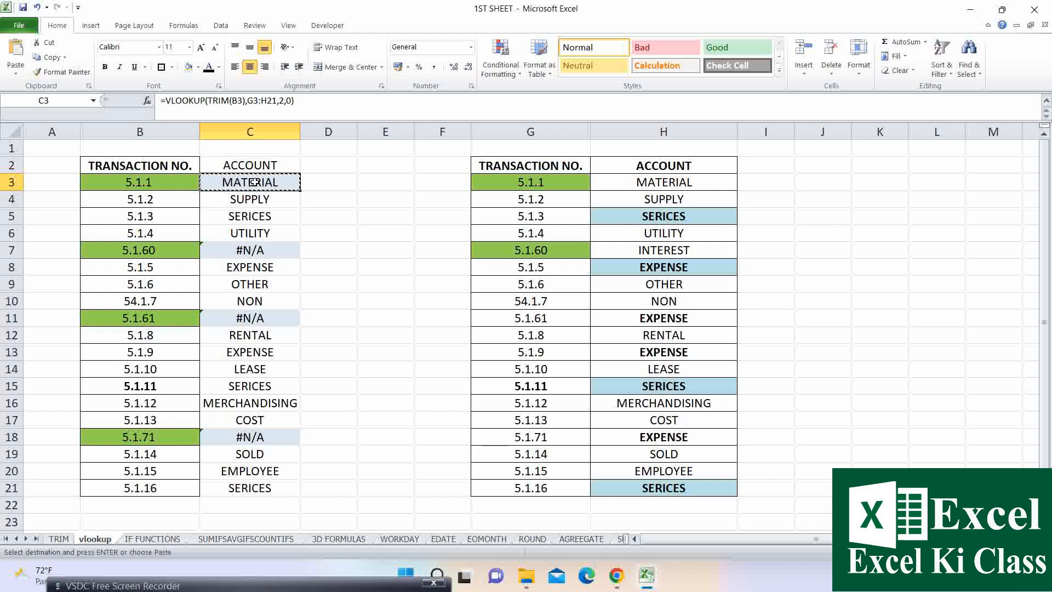
pyautogui.hotkey('ctrl', 'shift', 'Down')
pyautogui.hotkey('ctrl', 'v')
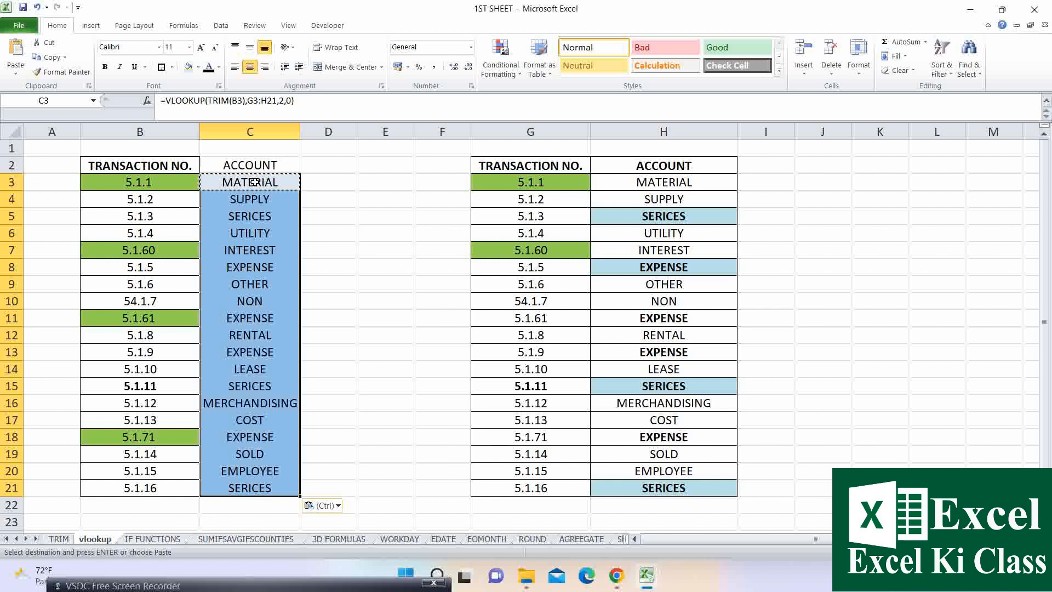
pyautogui.scroll(-4, 280, 293)
pyautogui.scroll(4, 280, 294)
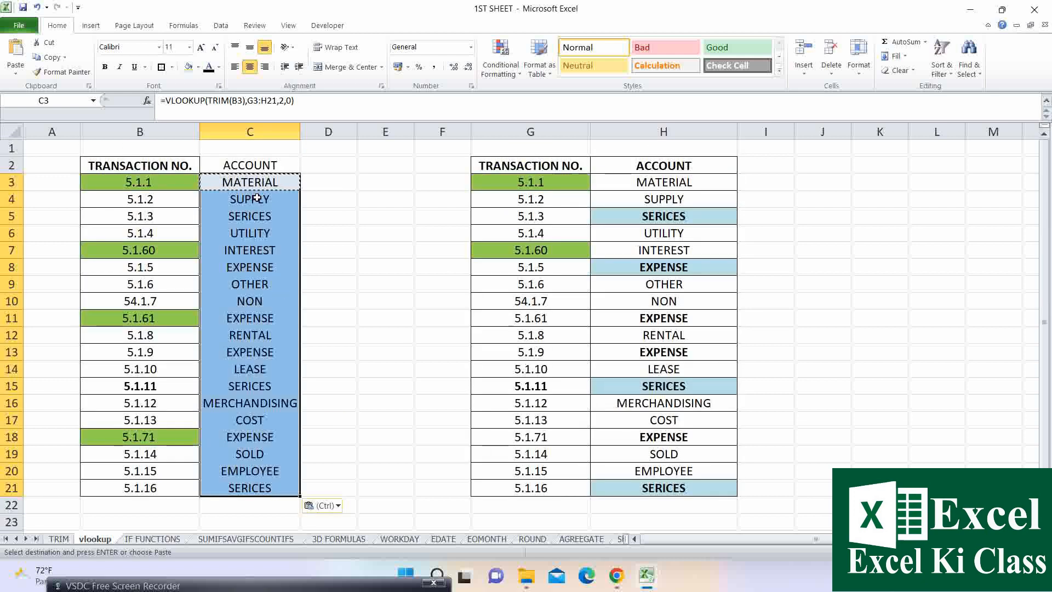